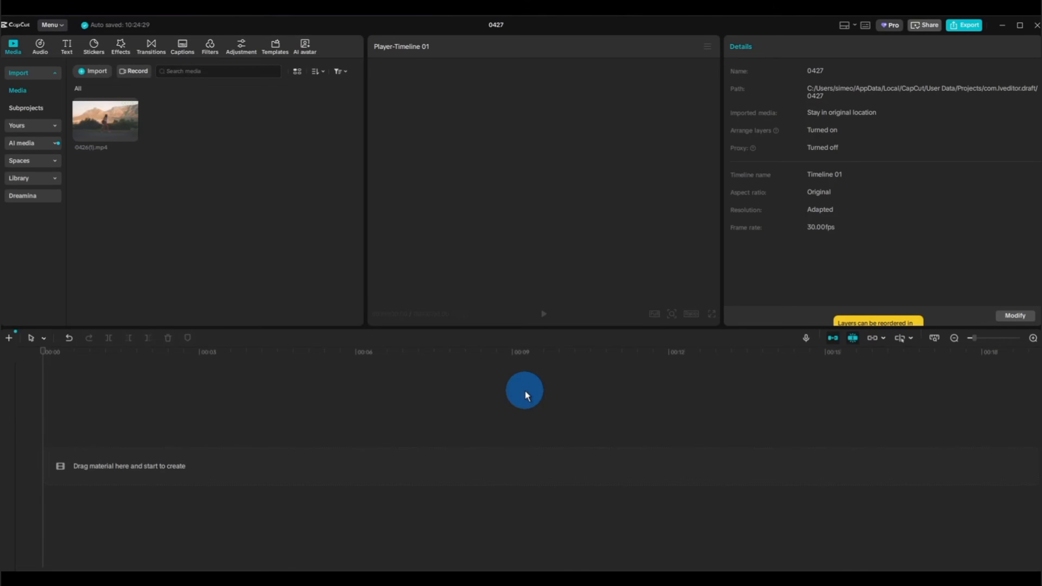
Place the walking video clip at the timeline start and add a default text layer above it, extended to the clip's full length.
left_click(98, 75)
left_click_drag(104, 123, 106, 463)
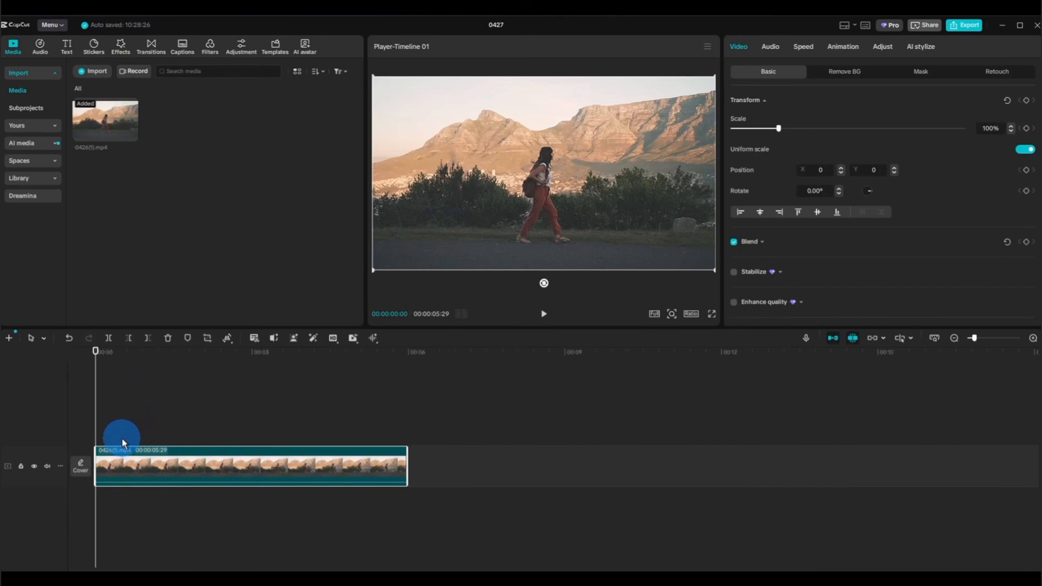
left_click(67, 46)
left_click_drag(100, 106, 103, 446)
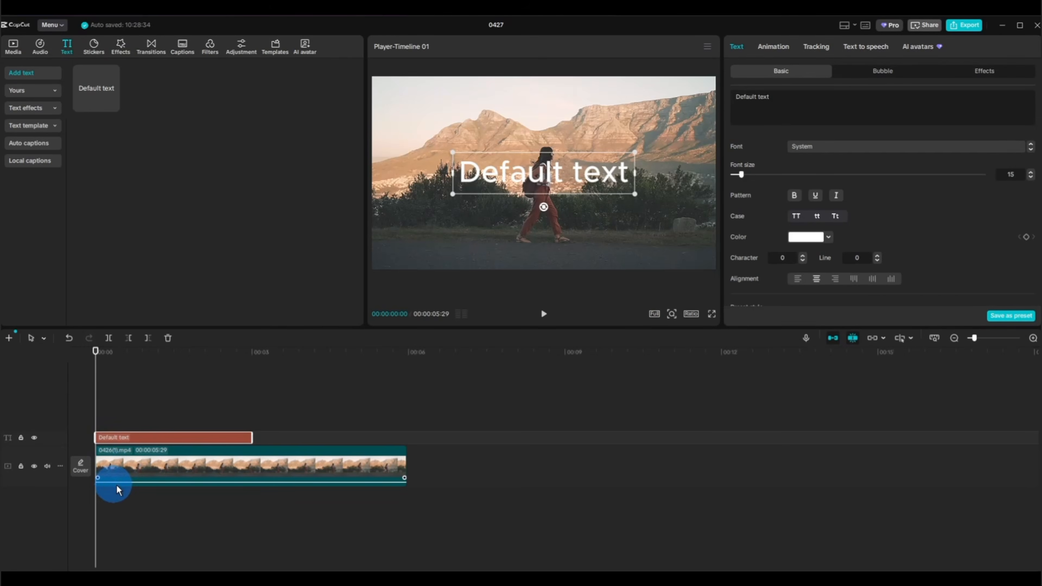
left_click_drag(252, 438, 406, 438)
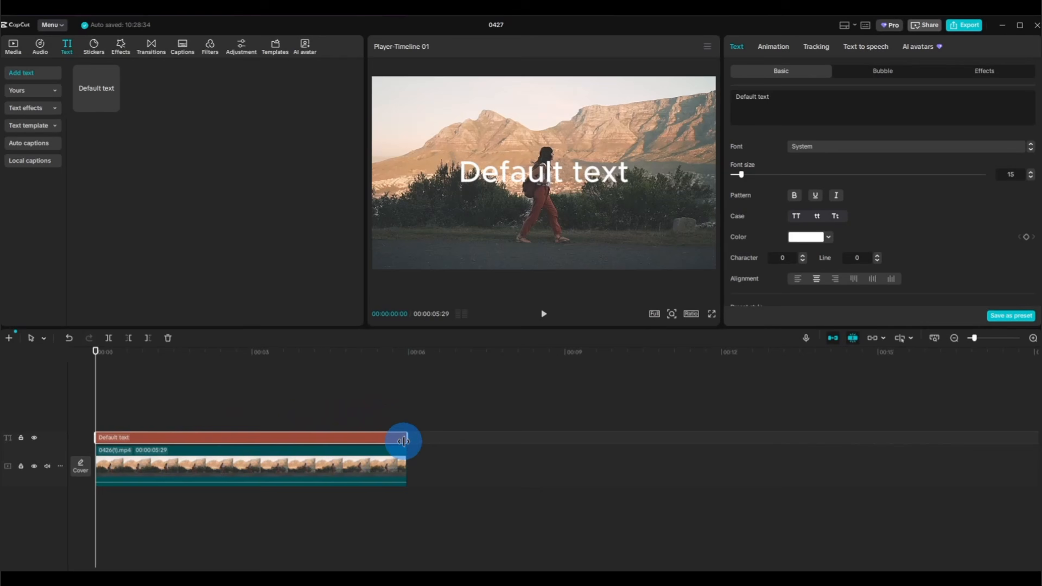
Change the text layer's wording to "The" and set its font to Droid 1997 Regular.
left_click(777, 96)
left_click_drag(778, 96, 732, 103)
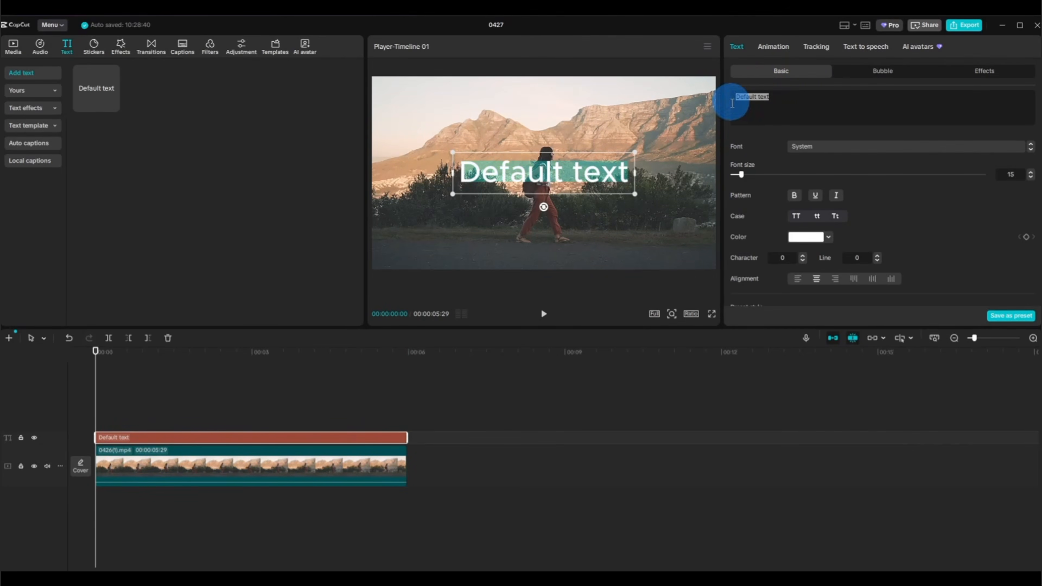
type("The")
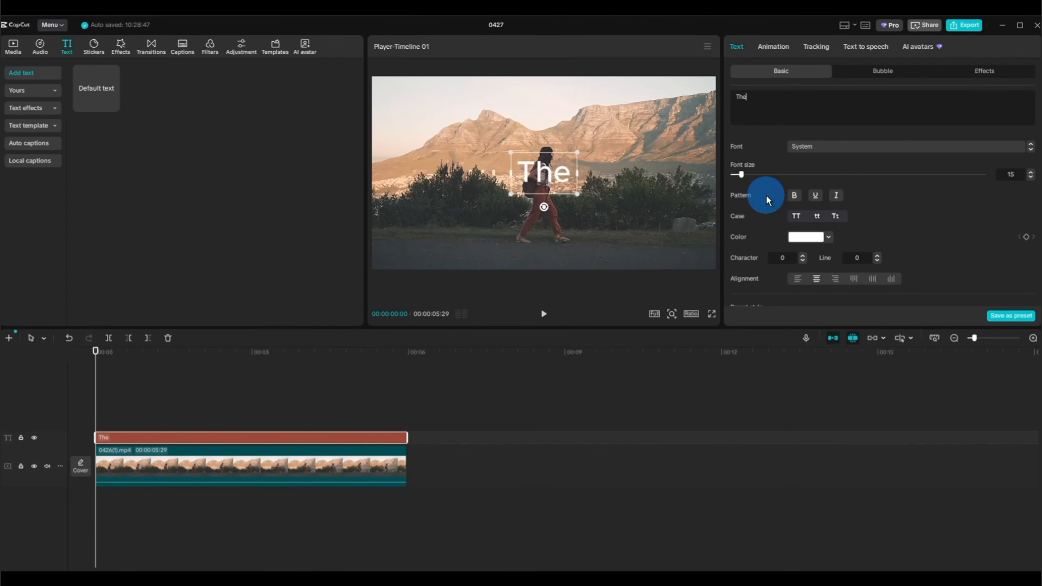
left_click(894, 148)
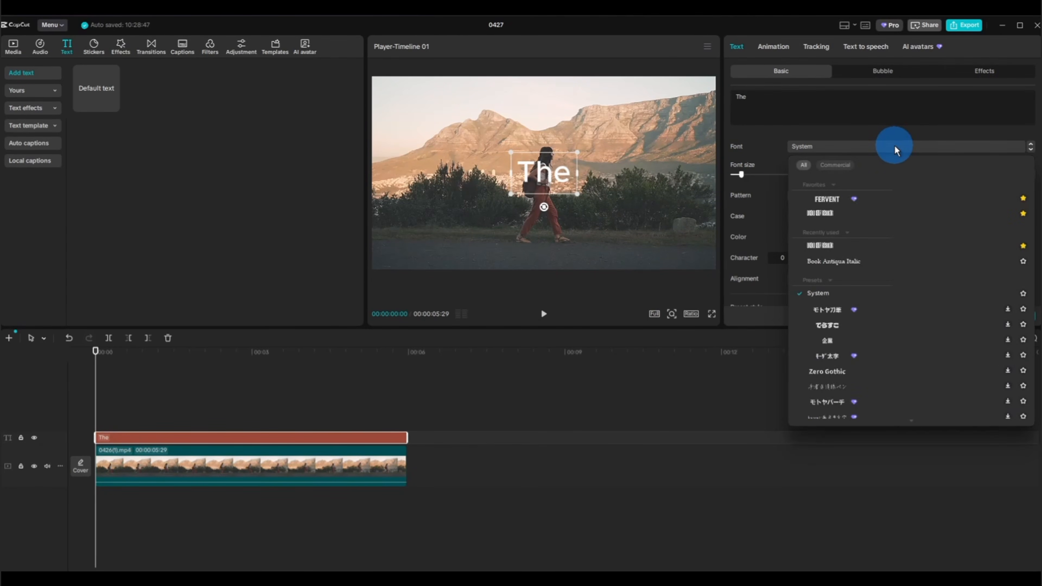
left_click(842, 246)
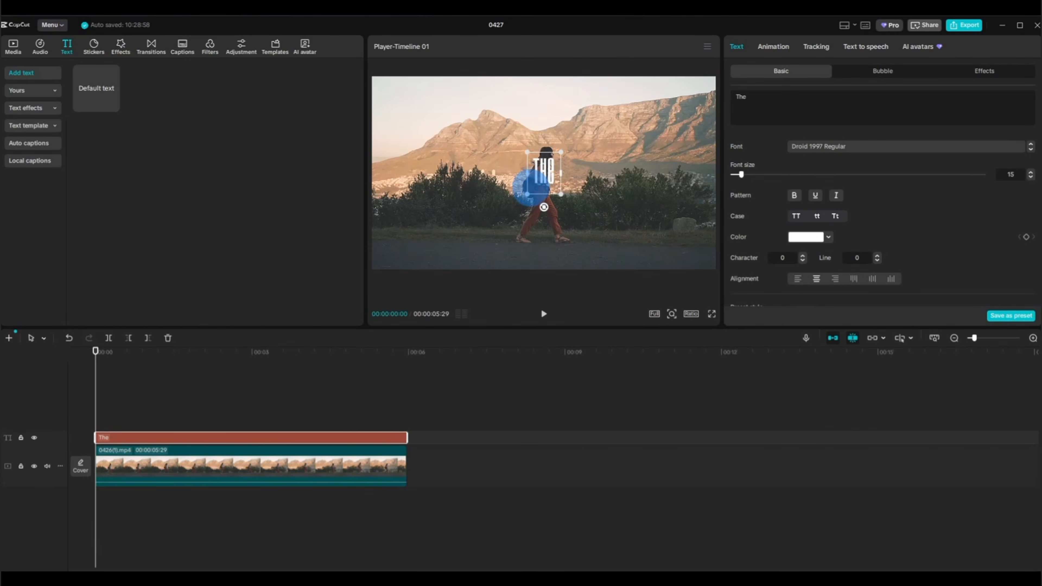
Duplicate the "The" text layer four times onto separate tracks starting at the beginning of the timeline.
left_click(179, 470)
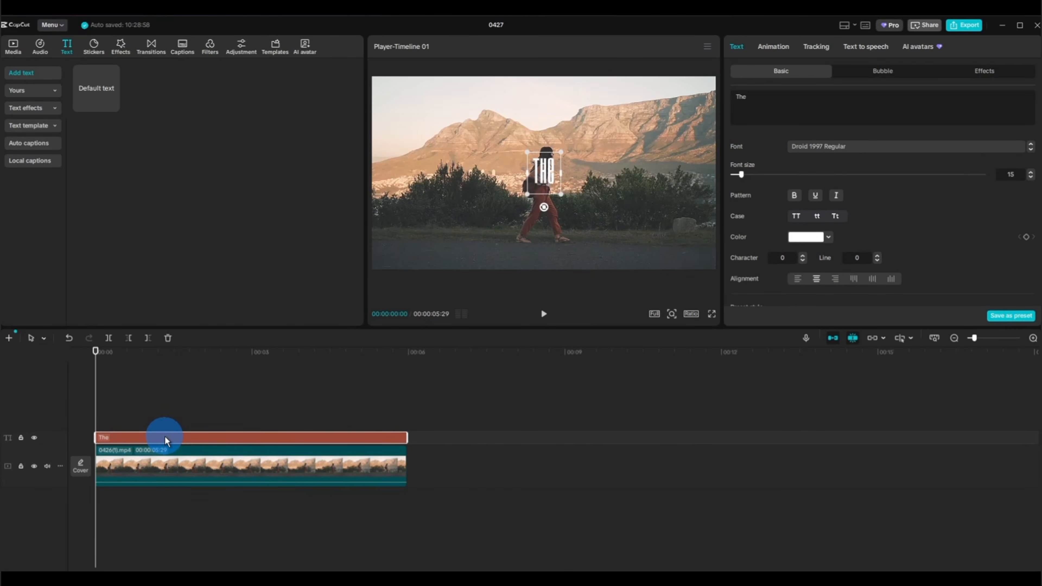
key("ctrl+v")
key("ctrl+v")
key("ctrl+v")
key("ctrl+v")
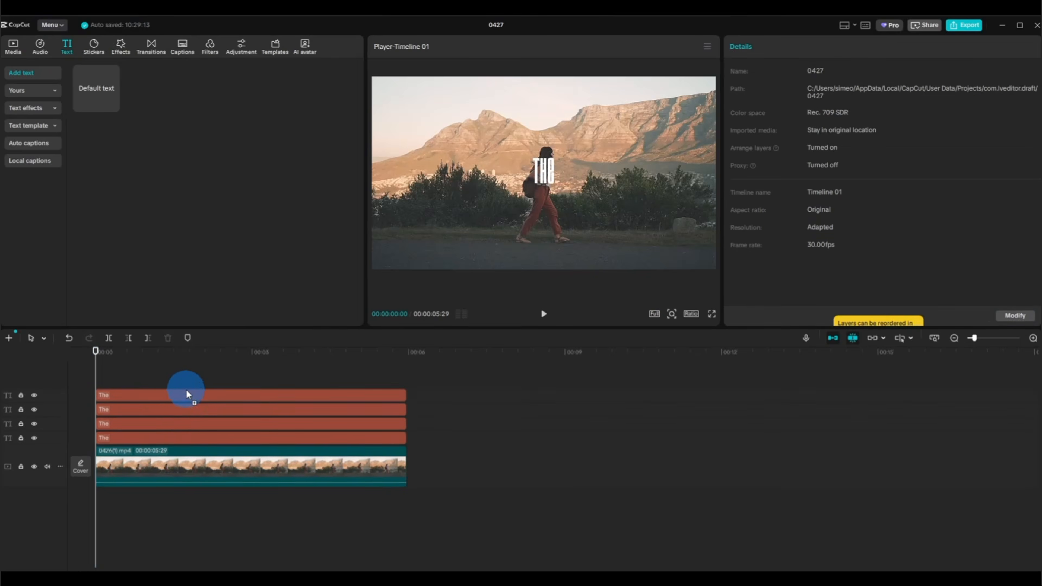
Change the second text layer from the lowest to "Brighter" and the third to "Side".
left_click(170, 444)
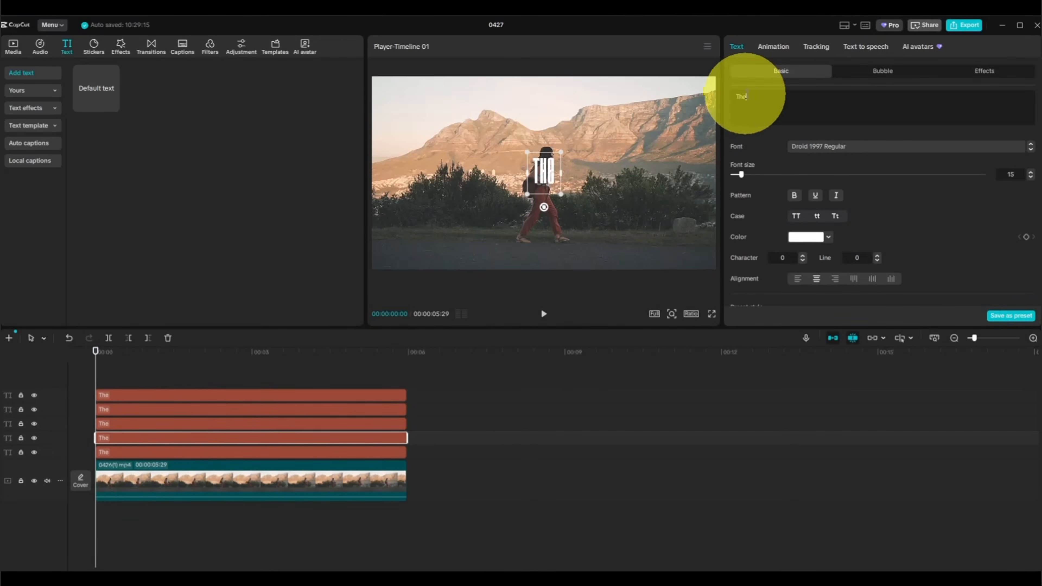
double_click(739, 99)
type("Brighter")
left_click(187, 423)
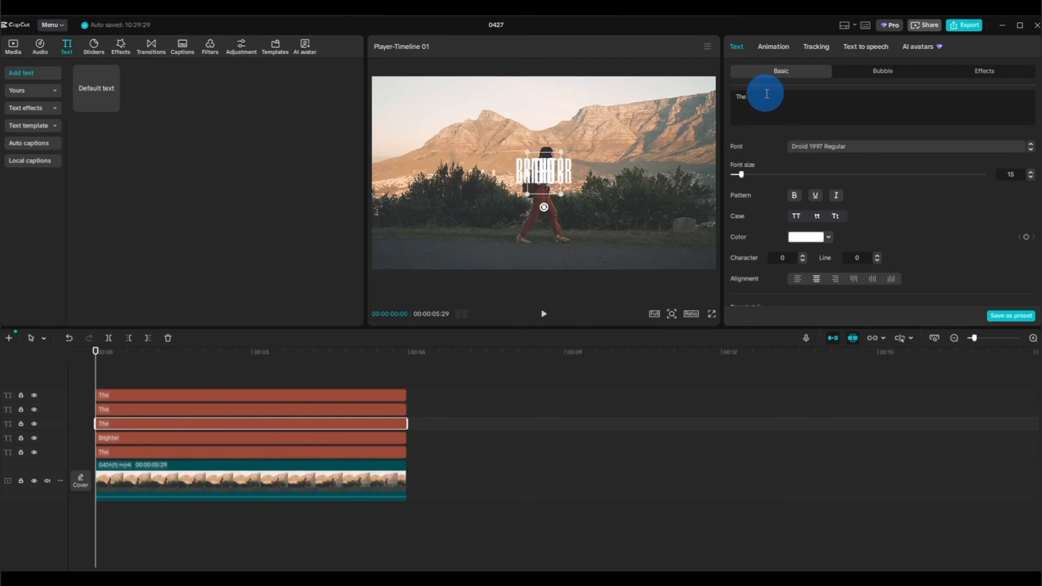
double_click(741, 98)
type("Side")
Change the fourth text layer from the lowest to "of" and the uppermost one to "Life".
left_click(143, 409)
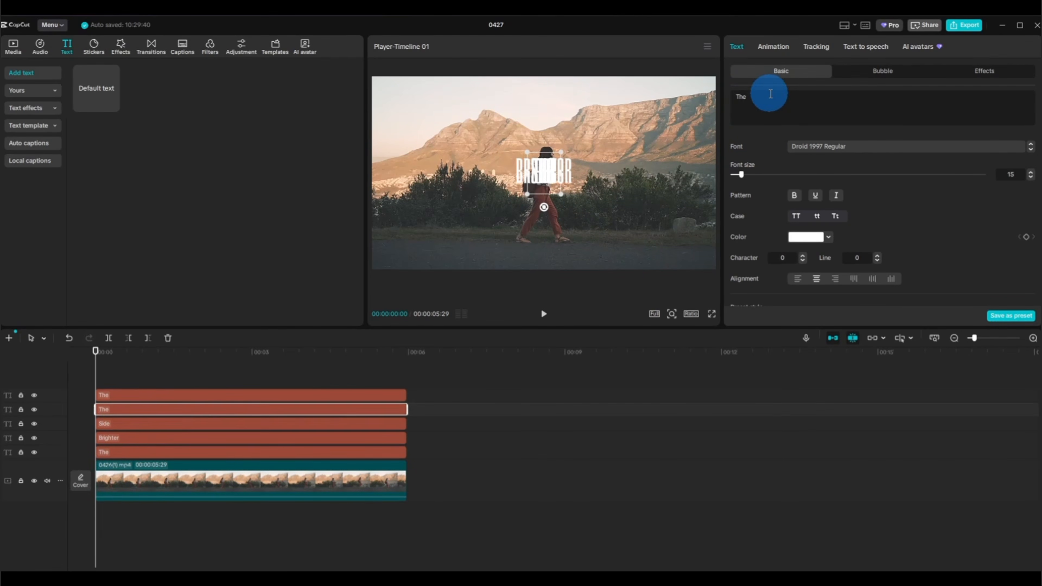
double_click(735, 96)
type("of")
left_click(133, 396)
double_click(752, 104)
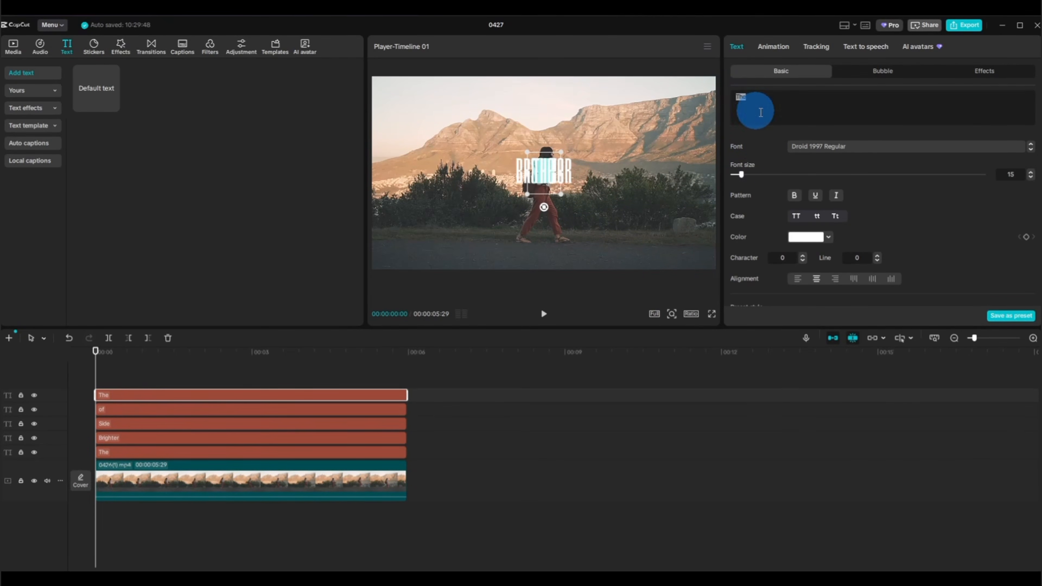
type("Life")
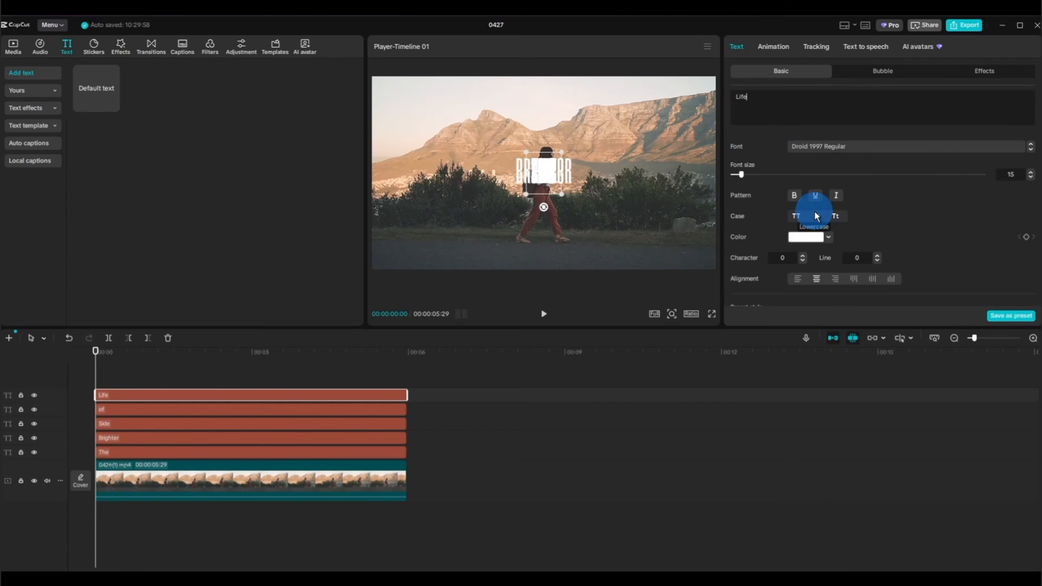
Stack the words The, Brighter and Side under each other in the sky and bush area behind the walking woman.
left_click(168, 452)
left_click_drag(544, 171, 424, 129)
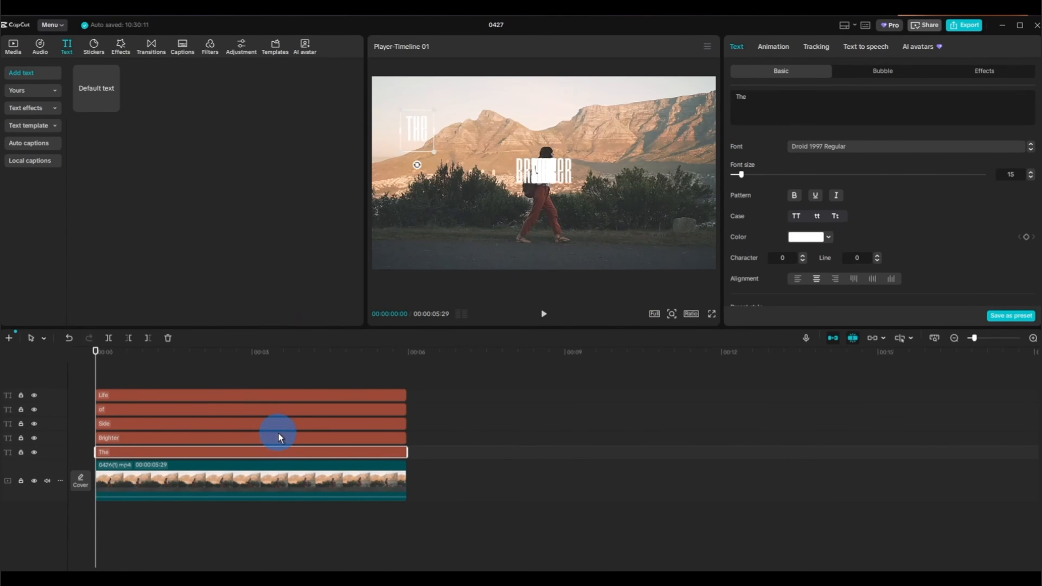
left_click(147, 434)
left_click_drag(544, 170, 434, 160)
left_click(162, 424)
left_click_drag(544, 170, 420, 193)
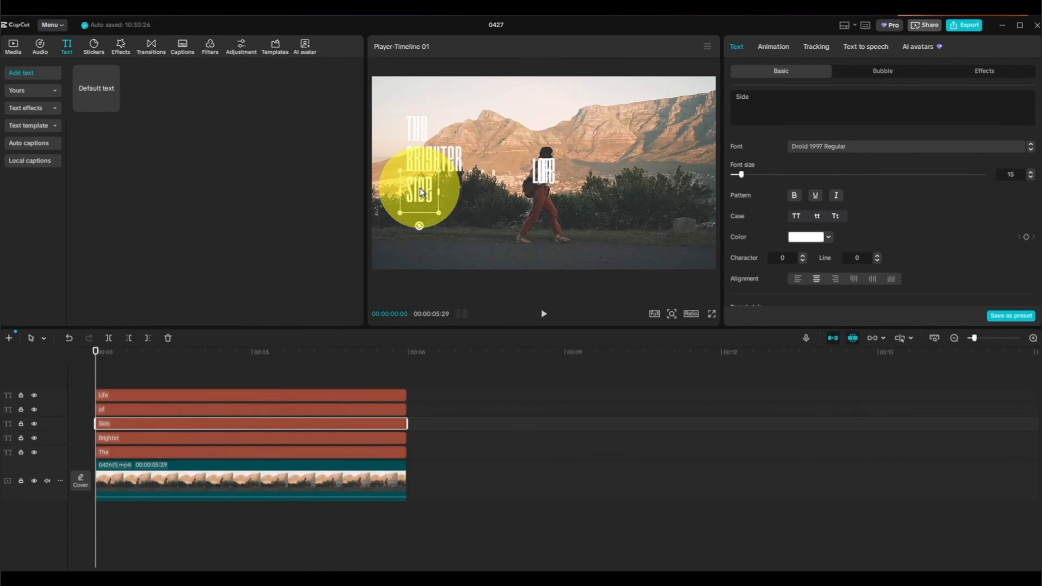
Shrink the word "of" and place it beside Side, with "Life" directly beneath it.
left_click(267, 409)
left_click_drag(543, 170, 452, 200)
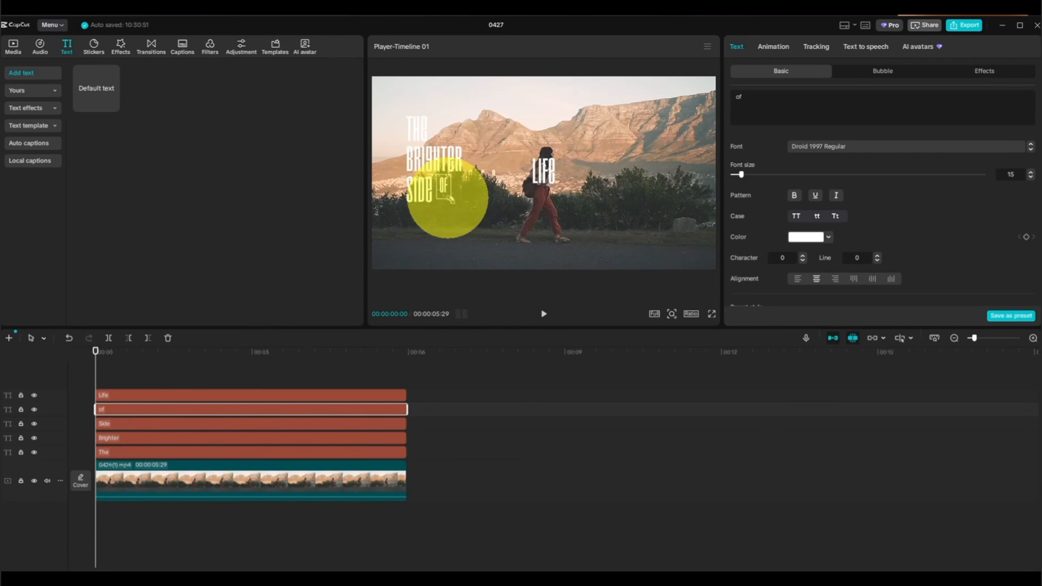
left_click(154, 395)
left_click_drag(541, 172, 452, 208)
Enlarge the word Brighter to about 150% scale so it dominates the title.
left_click(443, 184)
left_click(429, 160)
left_click(455, 158)
left_click_drag(468, 139, 484, 130)
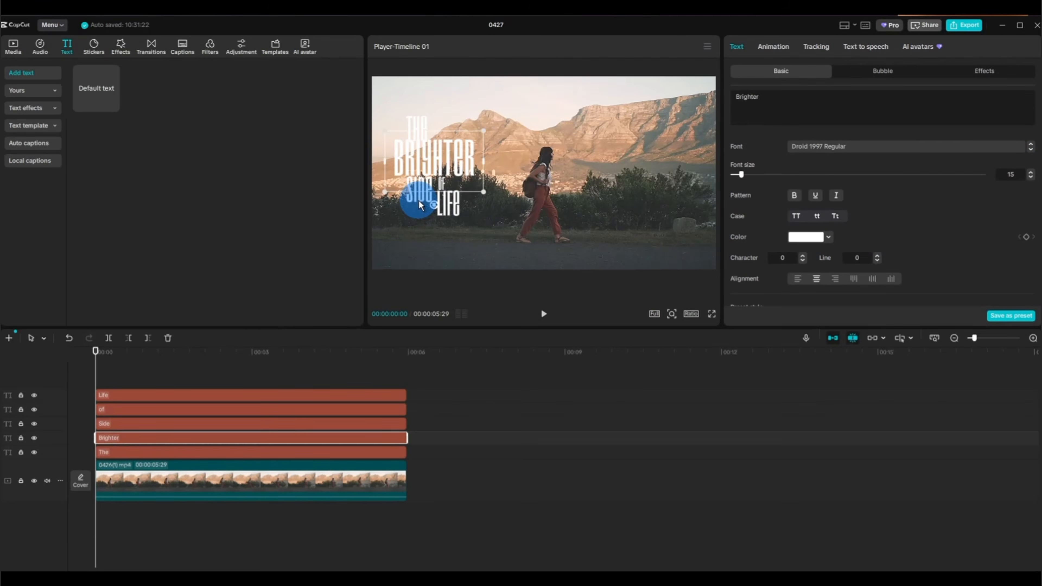
Increase the scale of the word Side and move it down and outward beneath Brighter.
left_click(419, 201)
left_click(455, 158)
scroll(899, 197, "down", 4)
left_click(418, 203)
left_click_drag(994, 269, 988, 267)
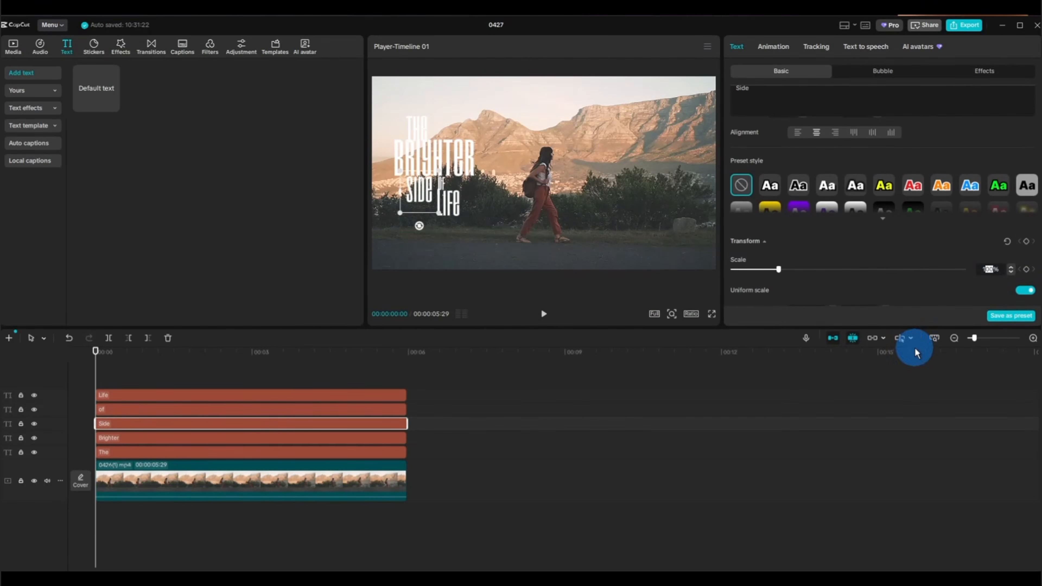
type("40")
left_click_drag(420, 199, 414, 209)
Move "of" and "Life" slightly down beside Side, and shift "The" up toward the start of Brighter.
left_click_drag(423, 413, 396, 395)
left_click_drag(454, 203, 454, 209)
left_click(395, 410)
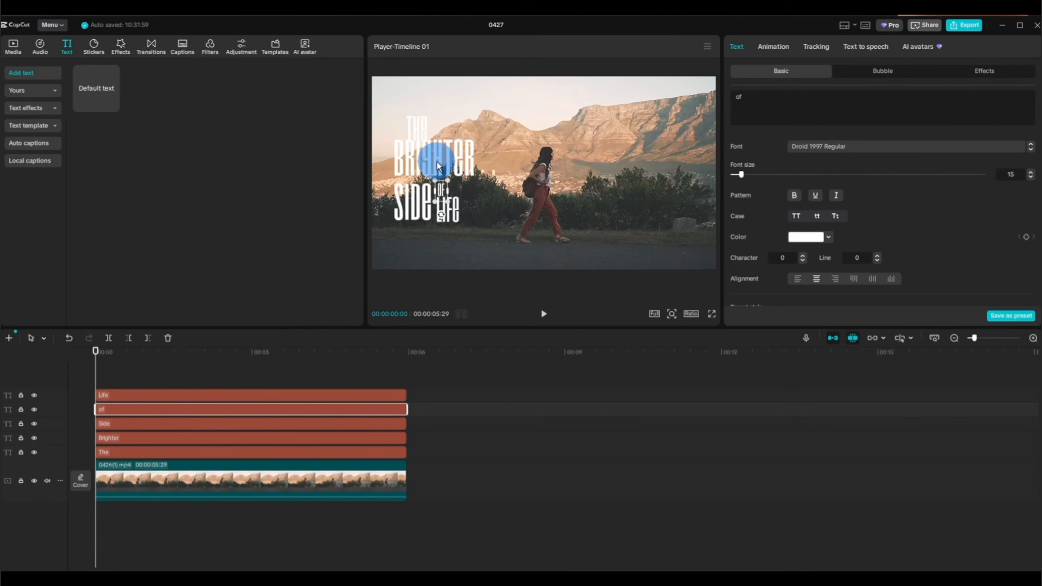
left_click_drag(423, 129, 414, 121)
Scale the word Side up a little more so its first letter lines up with Brighter.
left_click(436, 160)
left_click(419, 199, "ctrl")
scroll(899, 197, "down", 4)
left_click(993, 226)
type("45")
left_click(409, 121)
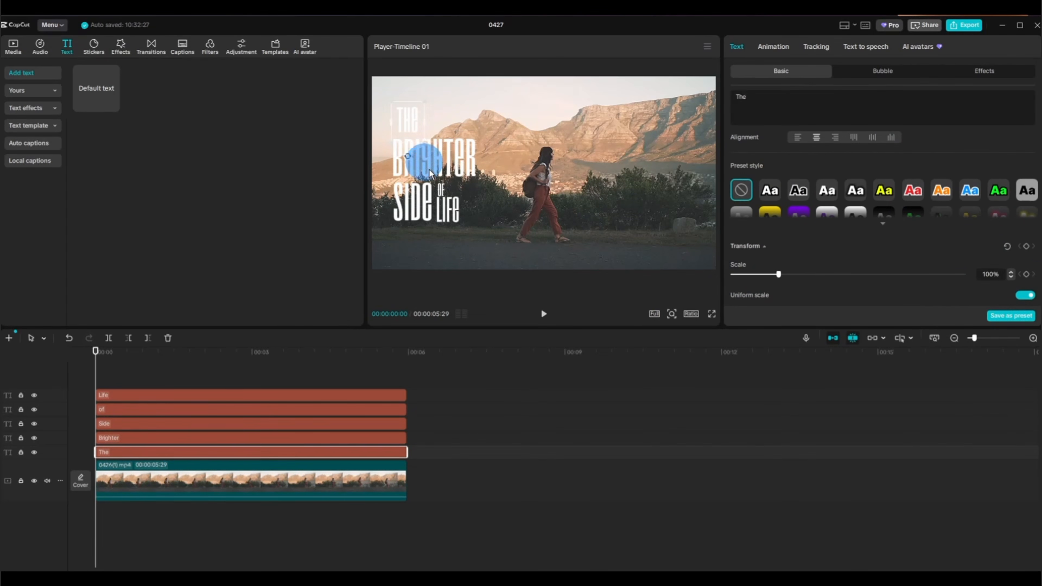
left_click(421, 204)
left_click_drag(383, 236, 380, 240)
Set the scale of the word Brighter to 165% and realign it with Side.
left_click(435, 161)
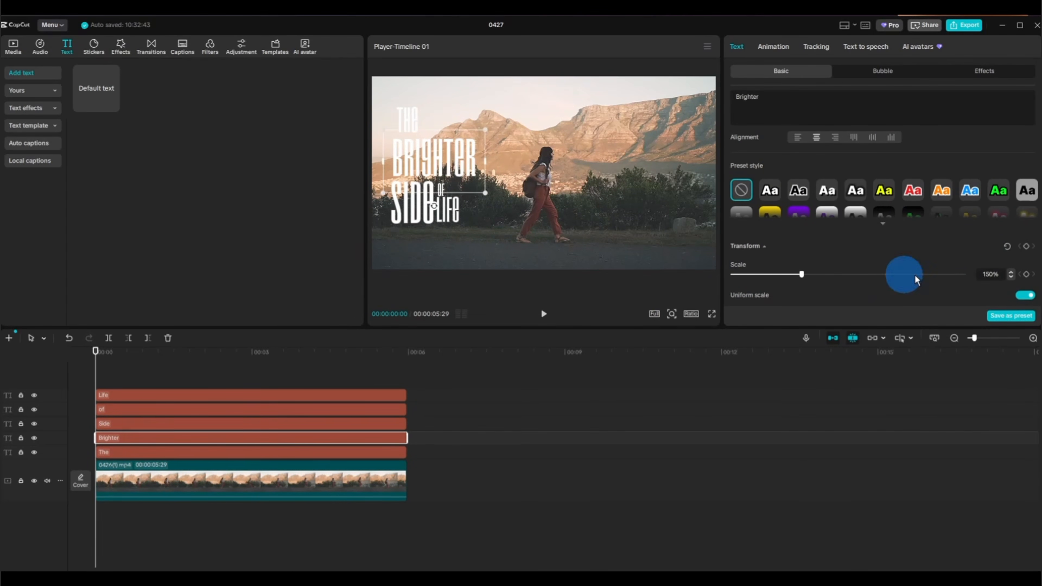
left_click(991, 274)
type("165")
left_click_drag(435, 160, 438, 160)
Select "of" and "Life" together and adjust their position beside Side under the end of Brighter.
left_click_drag(425, 388, 403, 410)
left_click_drag(449, 208, 448, 189)
left_click(456, 212)
left_click(246, 529)
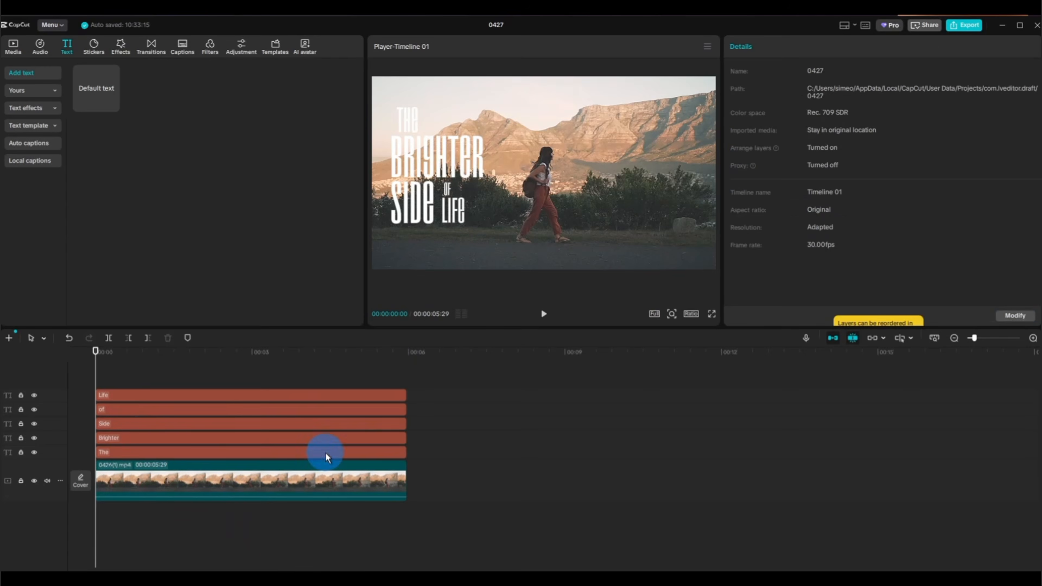
Select all five text layers and move the whole title slightly down and closer to the woman.
left_click_drag(431, 381, 385, 455)
left_click_drag(427, 157, 448, 183)
left_click(113, 379)
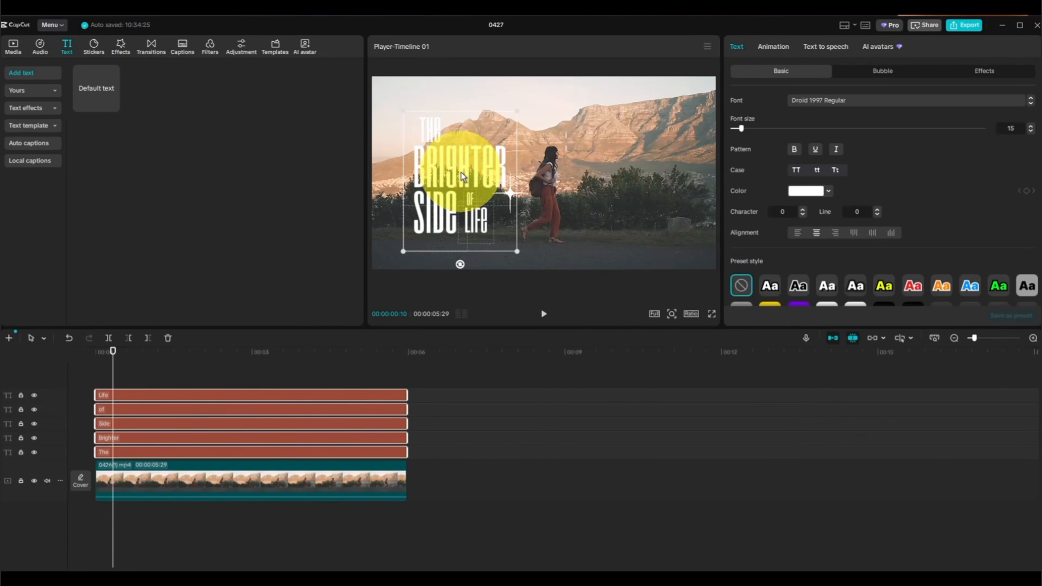
Enable a black shadow on all five title layers and reduce one of its settings slightly.
left_click(820, 149)
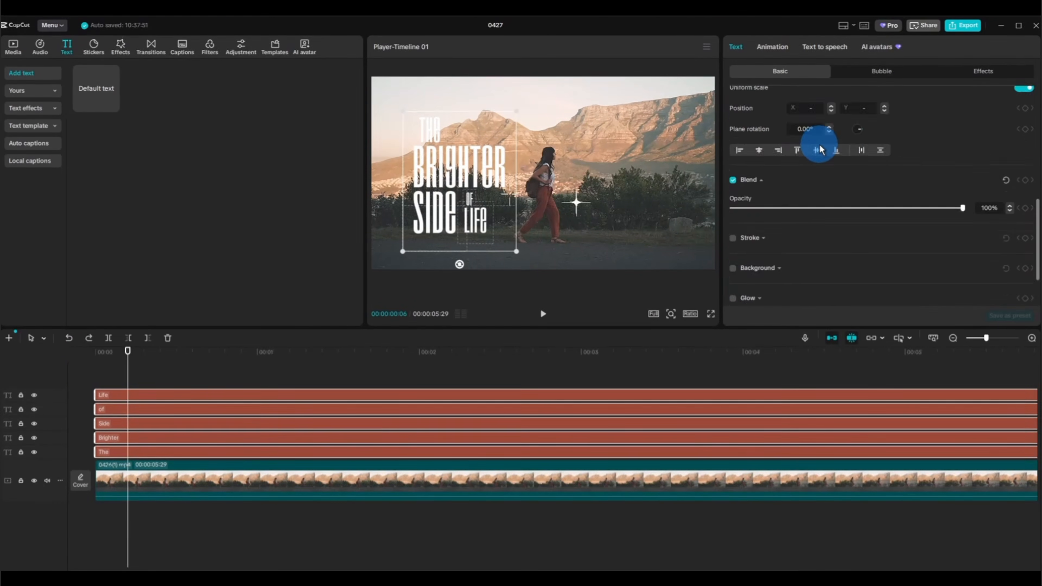
scroll(735, 261, "down", 2)
left_click(733, 261)
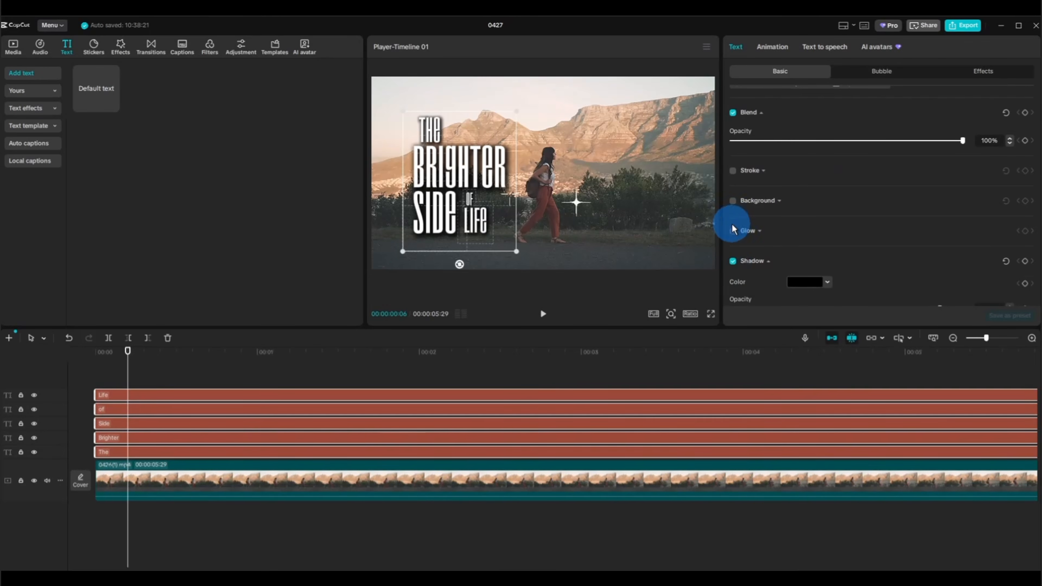
scroll(782, 245, "down", 3)
left_click_drag(766, 227, 752, 227)
Split all five text layers at 00:00:00:04.
left_click(192, 380)
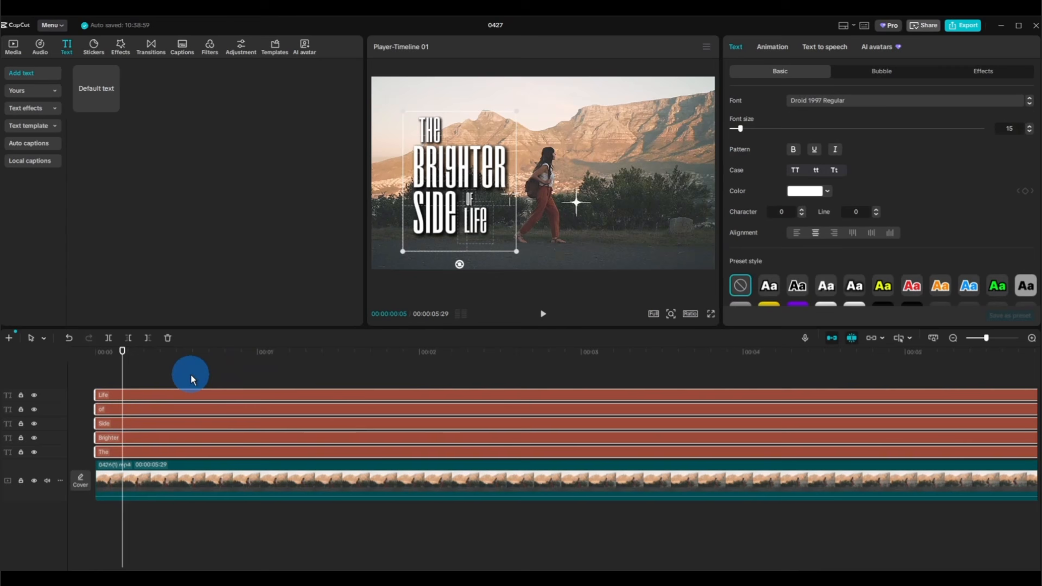
left_click_drag(122, 380, 85, 439)
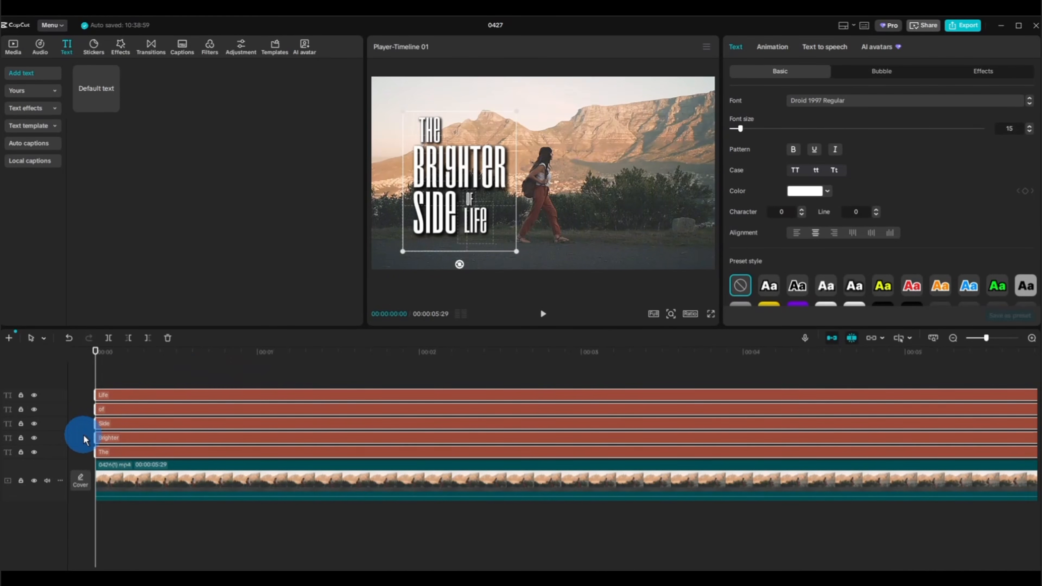
key("Right")
key("Right")
key("Right")
key("Right")
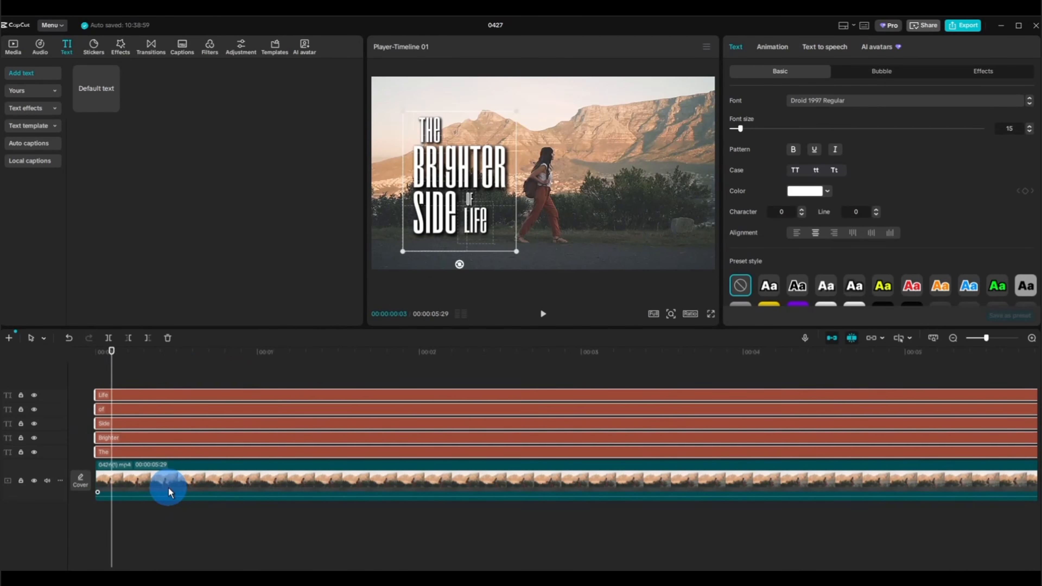
left_click(110, 337)
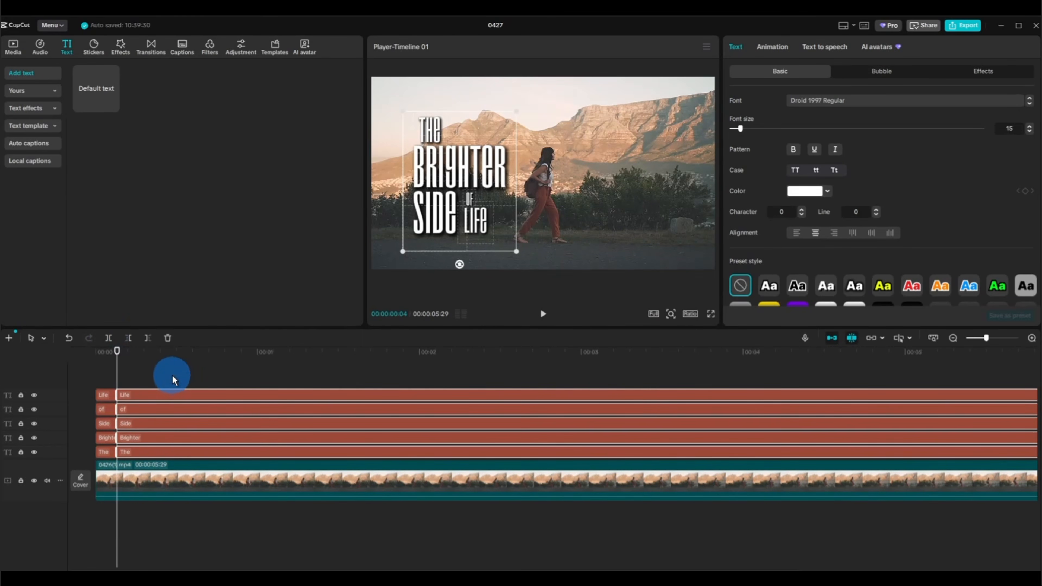
Select all the split text segments and shift them together so they start at 00:00:00:04.
left_click_drag(172, 377, 98, 451)
left_click(123, 399)
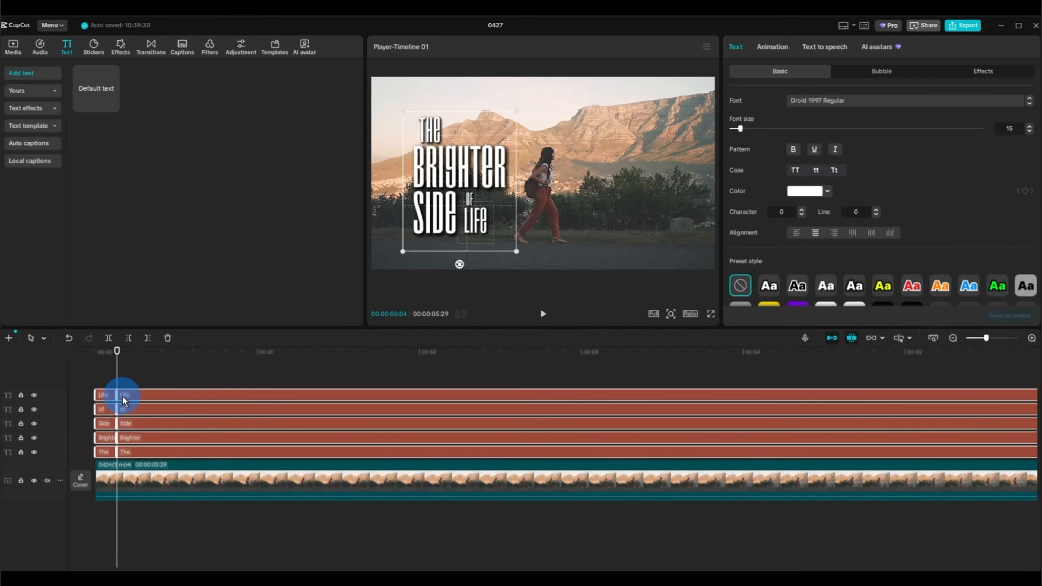
left_click_drag(106, 399, 106, 448)
Recolor the short opening segments of all five words to blue, hex 0947F4.
left_click(133, 379)
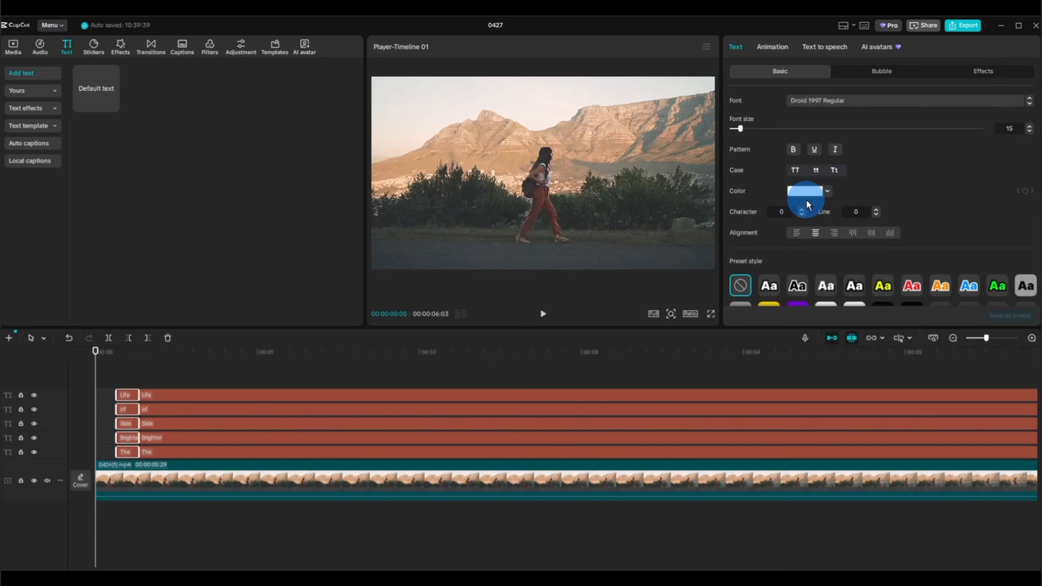
left_click_drag(94, 364, 128, 363)
left_click(807, 191)
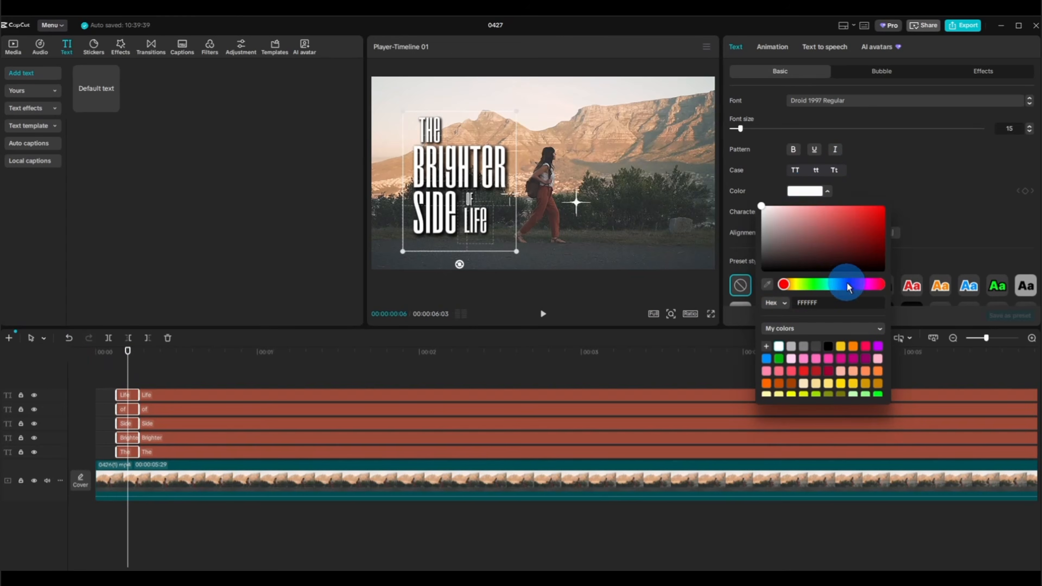
left_click_drag(762, 206, 878, 209)
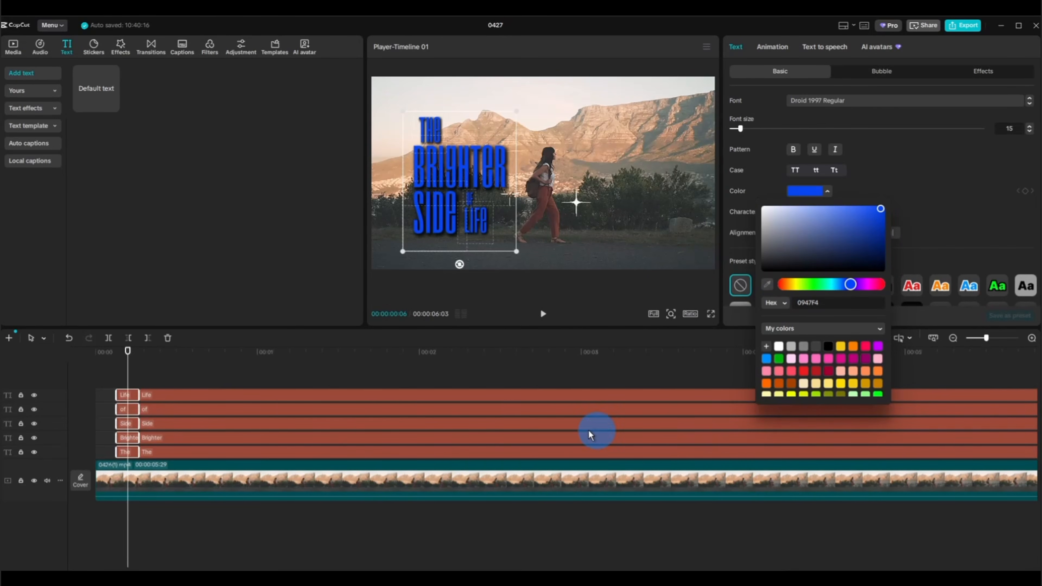
left_click(230, 372)
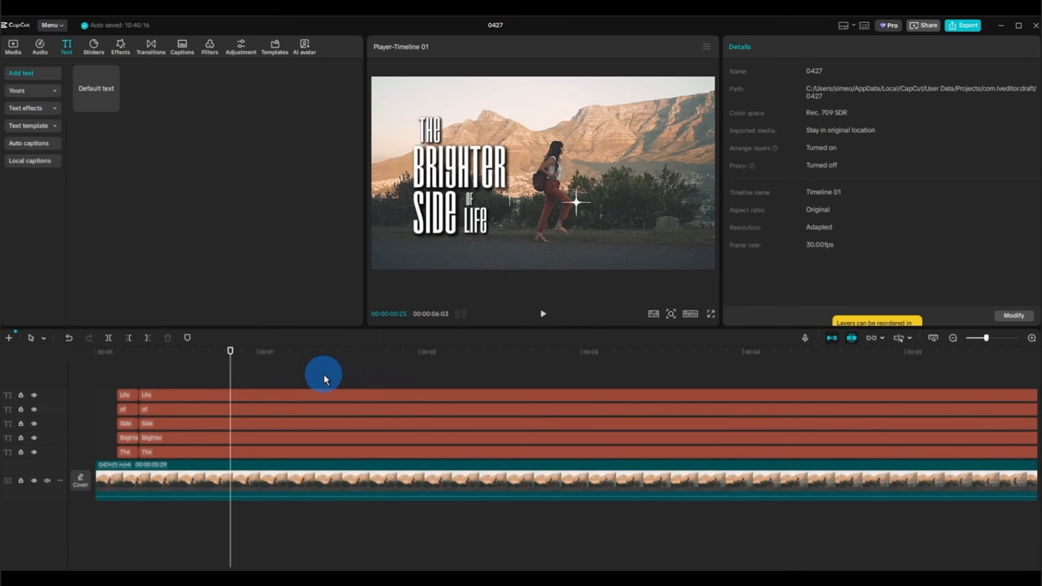
Stagger the words' segments in four-frame steps: Brighter after The, Side after Brighter, and "of" and "Life" together last.
left_click_drag(322, 378, 186, 437)
left_click_drag(307, 374, 133, 425)
left_click_drag(198, 422, 251, 416)
left_click_drag(275, 374, 152, 408)
left_click_drag(240, 410, 269, 409)
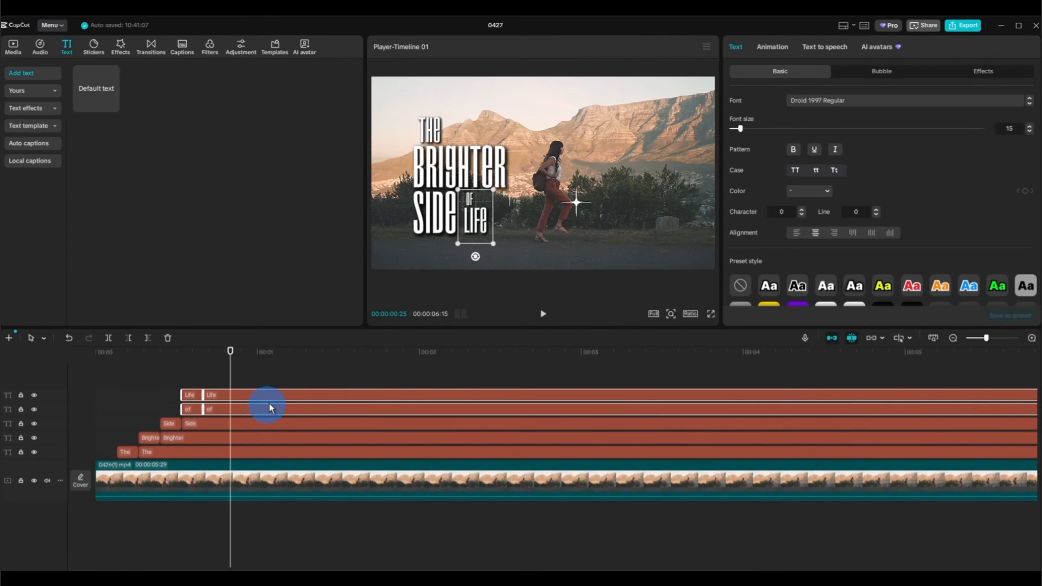
Shift the two Life segments four frames after the "of" segments, preview the title, and return the playhead to the start.
left_click_drag(281, 374, 272, 400)
left_click(114, 373)
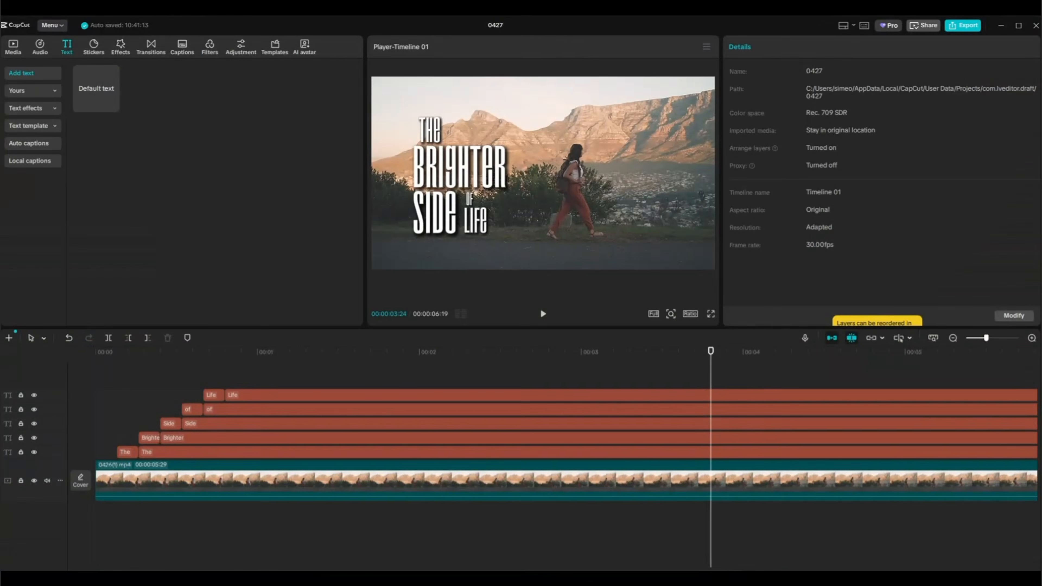
left_click(172, 481)
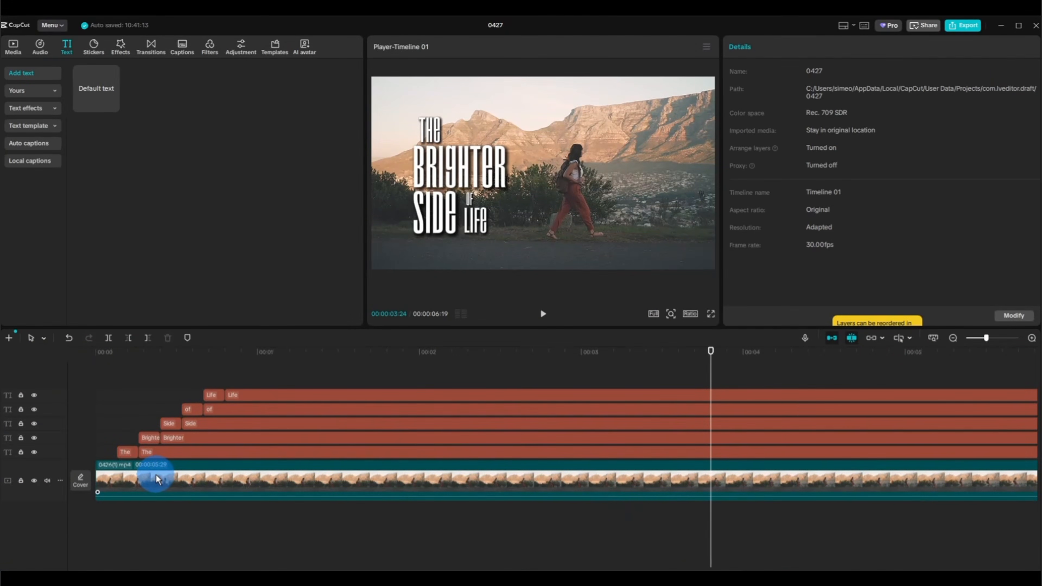
left_click_drag(709, 361, 86, 415)
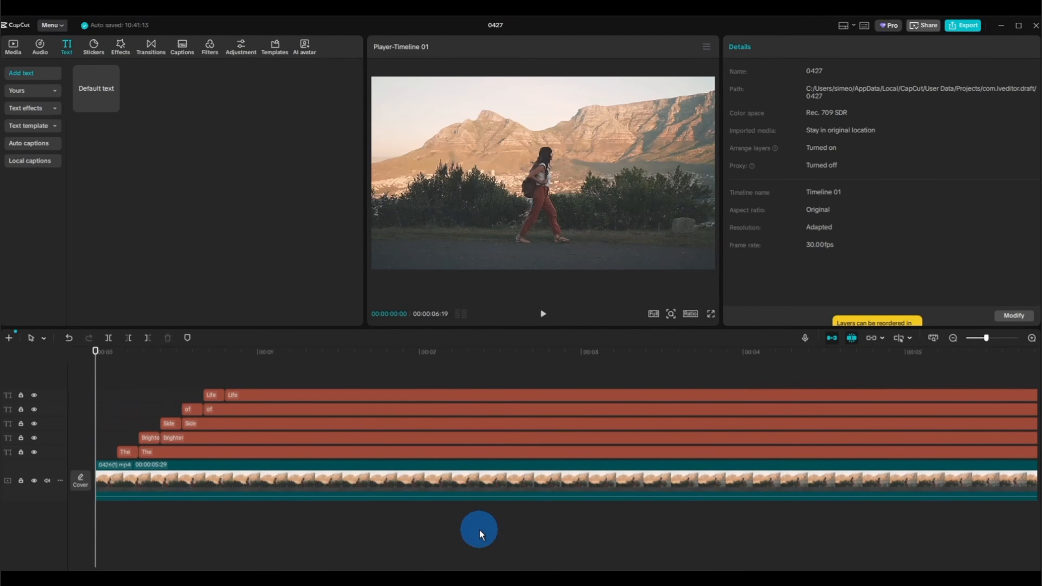
Create separate compound clips from the two segments of Life, the two of "of" and the two of Side.
right_click(217, 395)
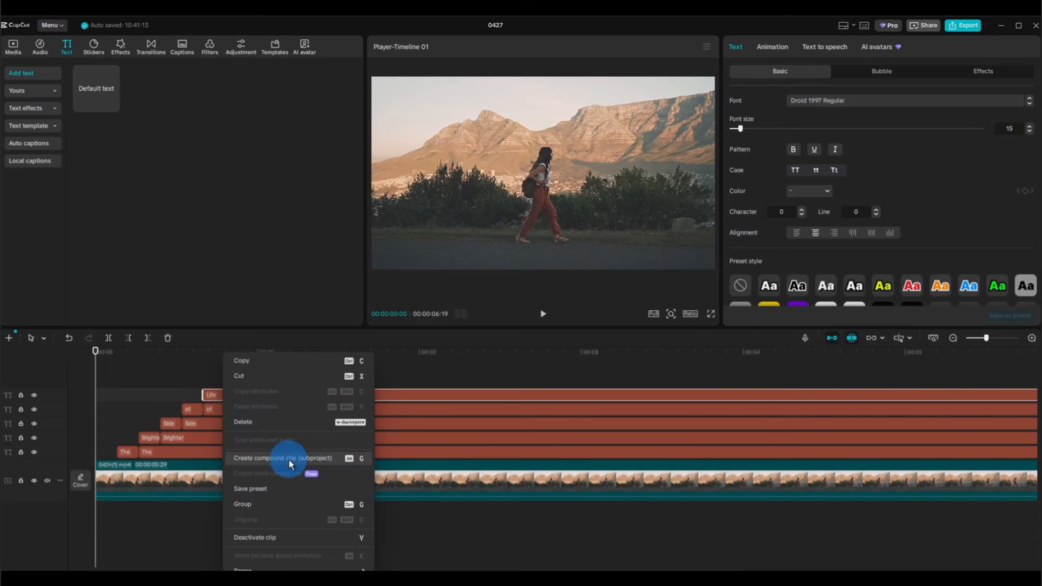
left_click(290, 459)
left_click(217, 427)
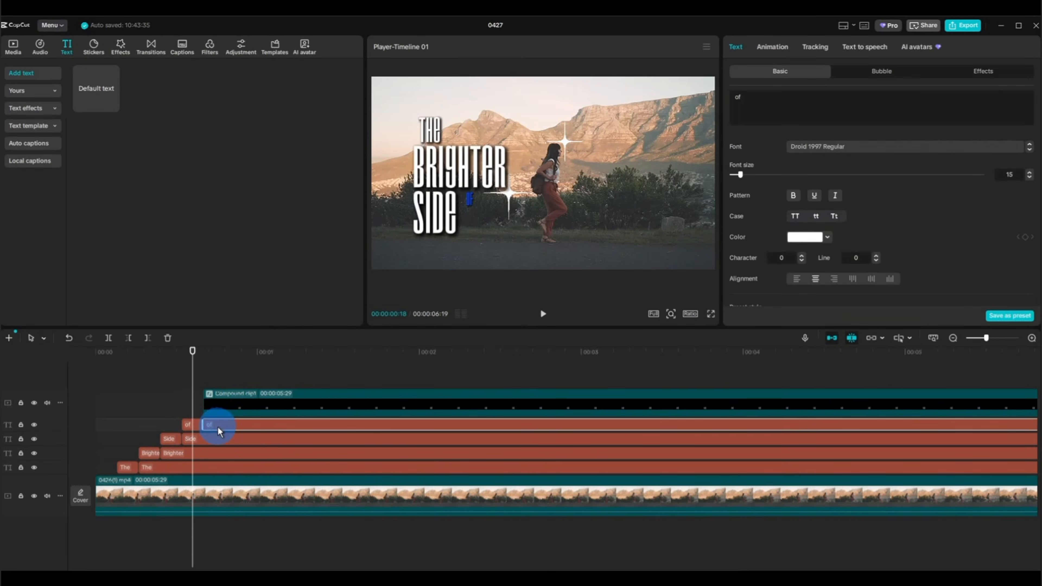
right_click(218, 431)
left_click(244, 456)
left_click(205, 456)
right_click(204, 457)
left_click(257, 478)
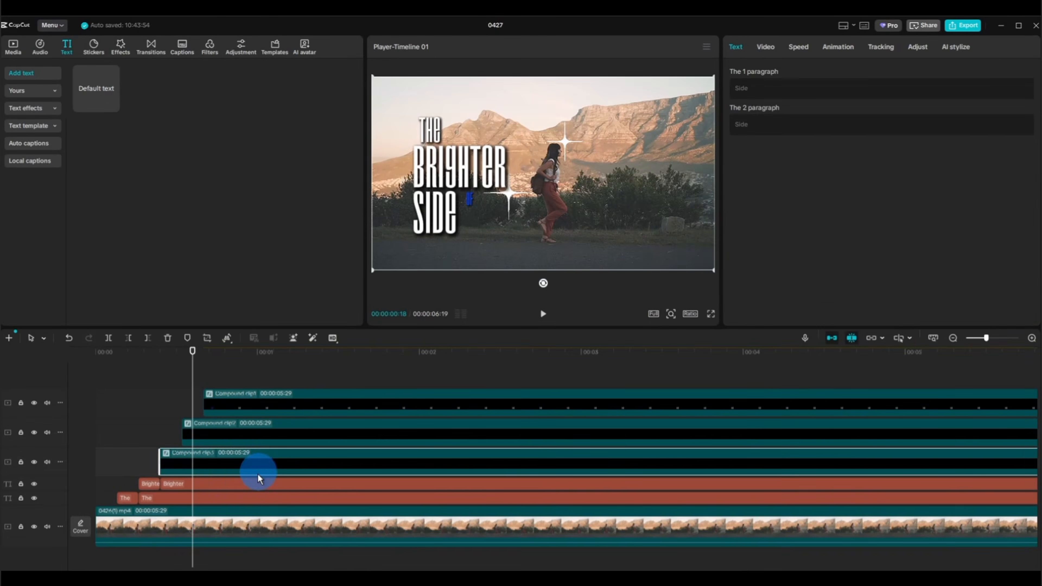
Combine the two Brighter segments into one compound clip and the two The segments into another.
left_click(145, 484)
right_click(145, 484)
left_click(221, 463)
left_click(129, 509)
right_click(125, 511)
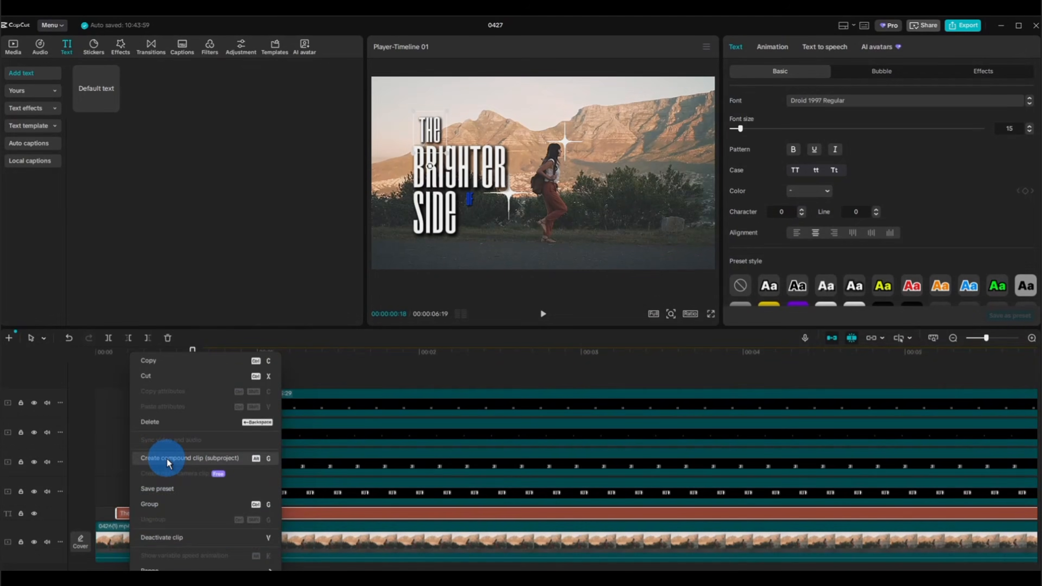
left_click(167, 460)
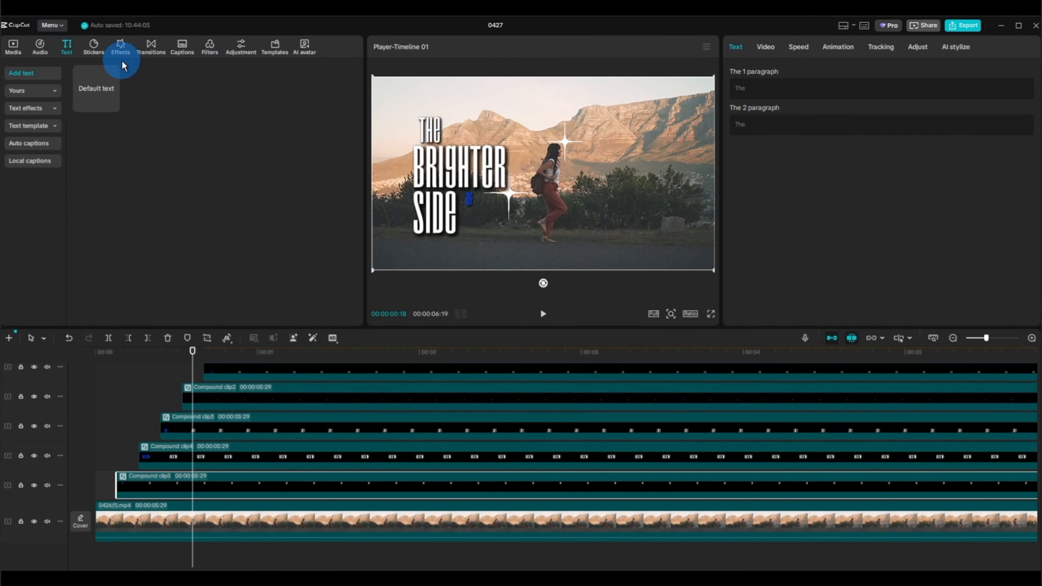
Search the video effects for blur and add the Blur effect at the start inside The's compound clip.
left_click(124, 51)
left_click(139, 72)
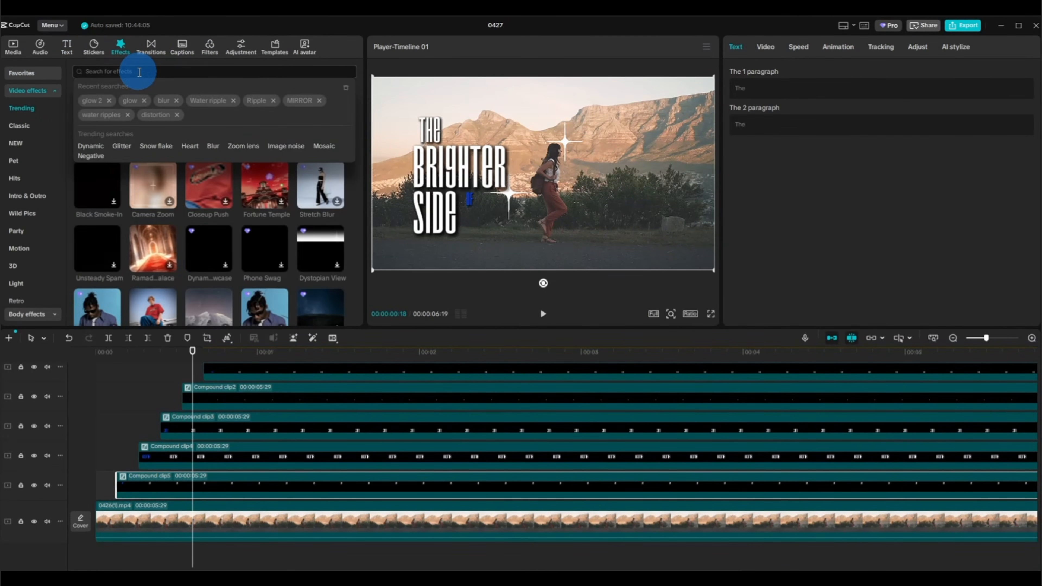
type("blur")
key("Return")
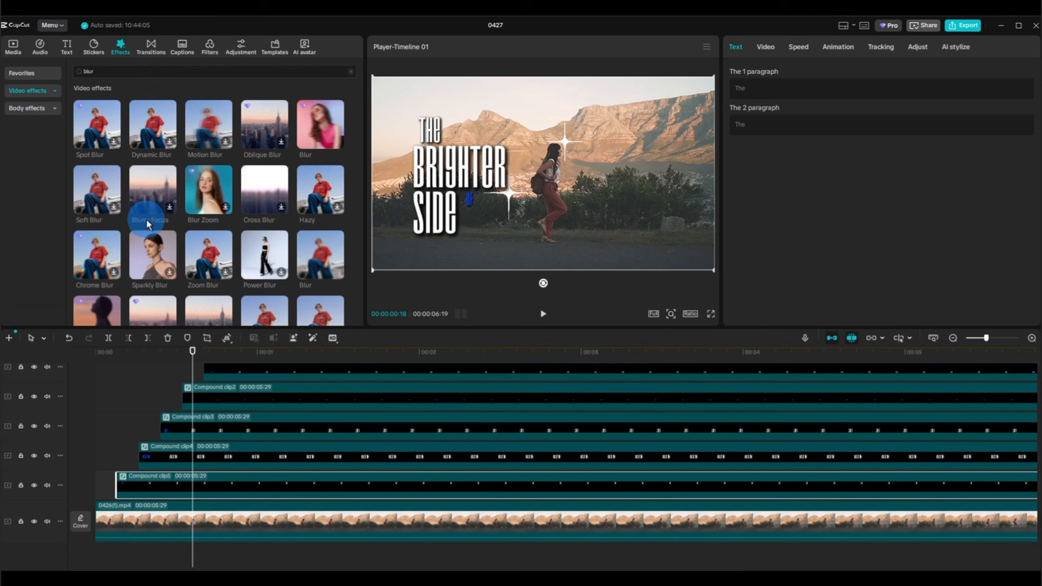
left_click(321, 267)
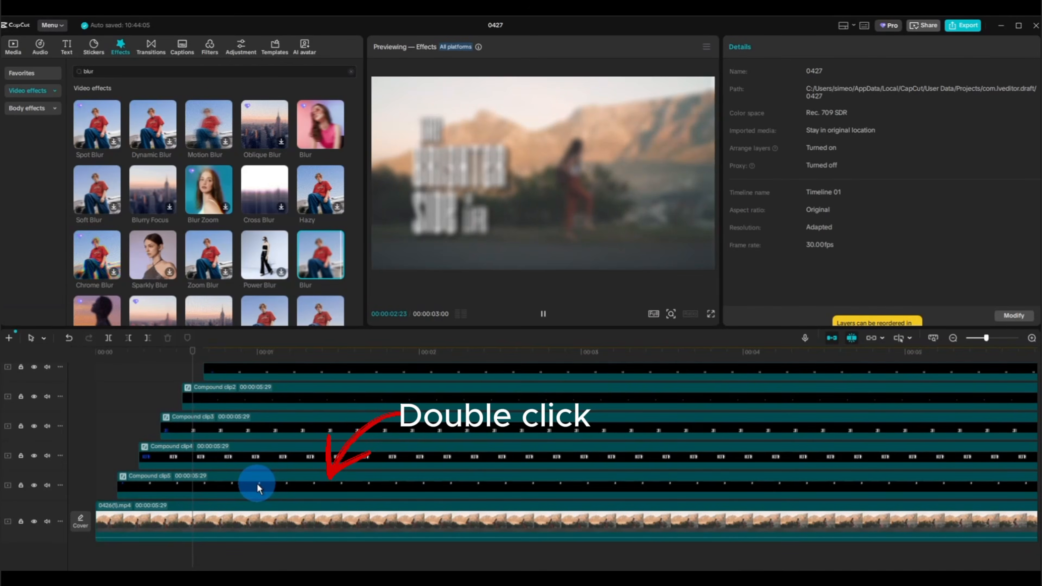
double_click(257, 484)
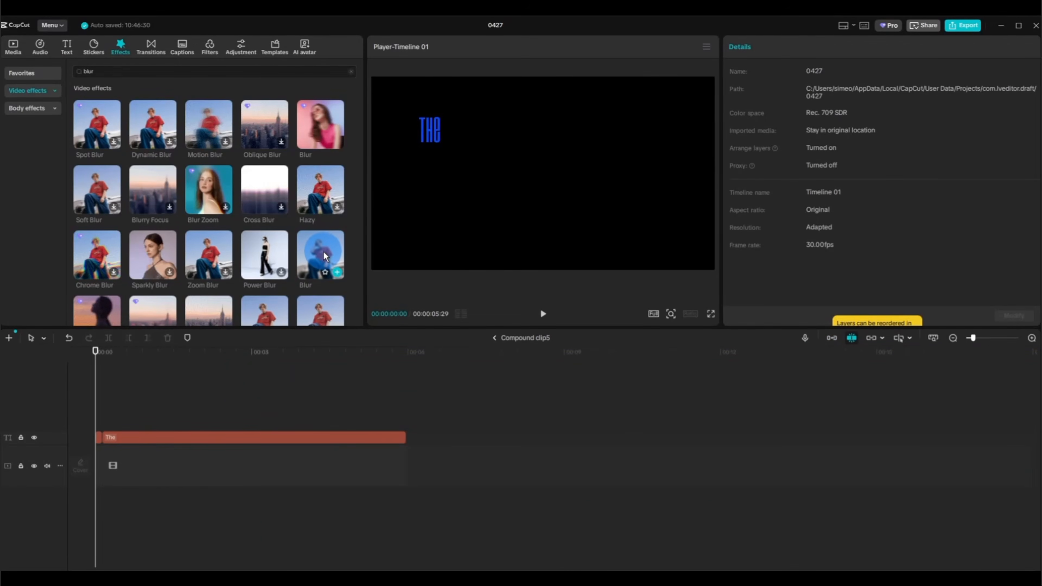
left_click_drag(324, 255, 99, 422)
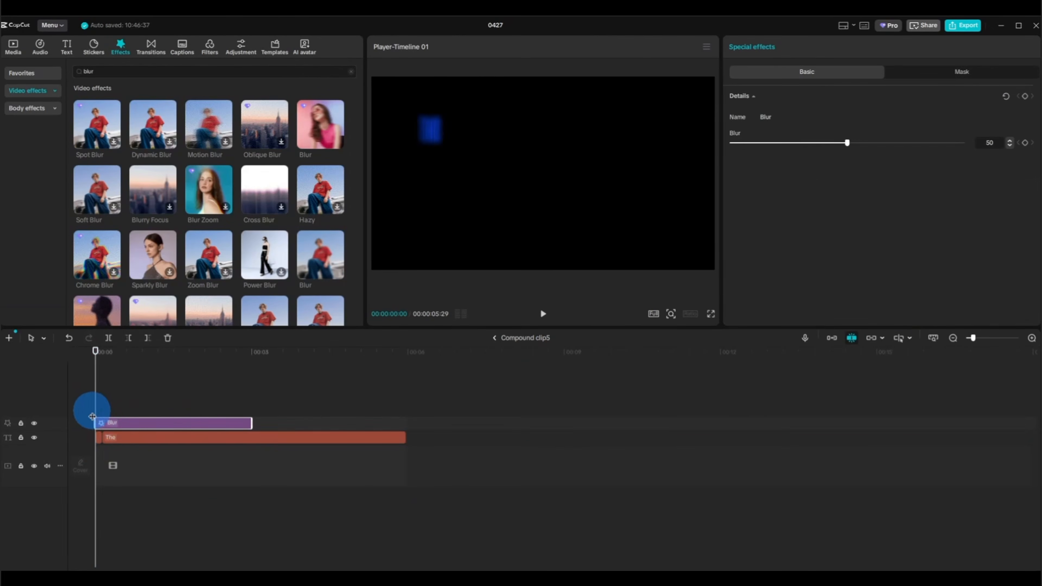
Split the Blur effect at 00:00:00:04, set the opening part's blur to 25 and lower the remaining part's blur to the minimum.
scroll(97, 451, "up", 4)
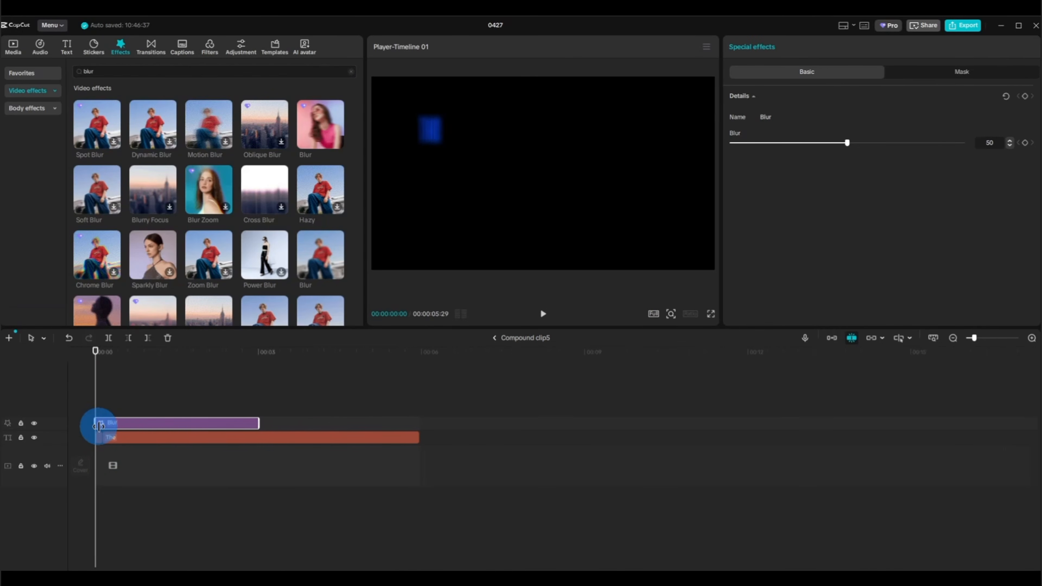
left_click(103, 407)
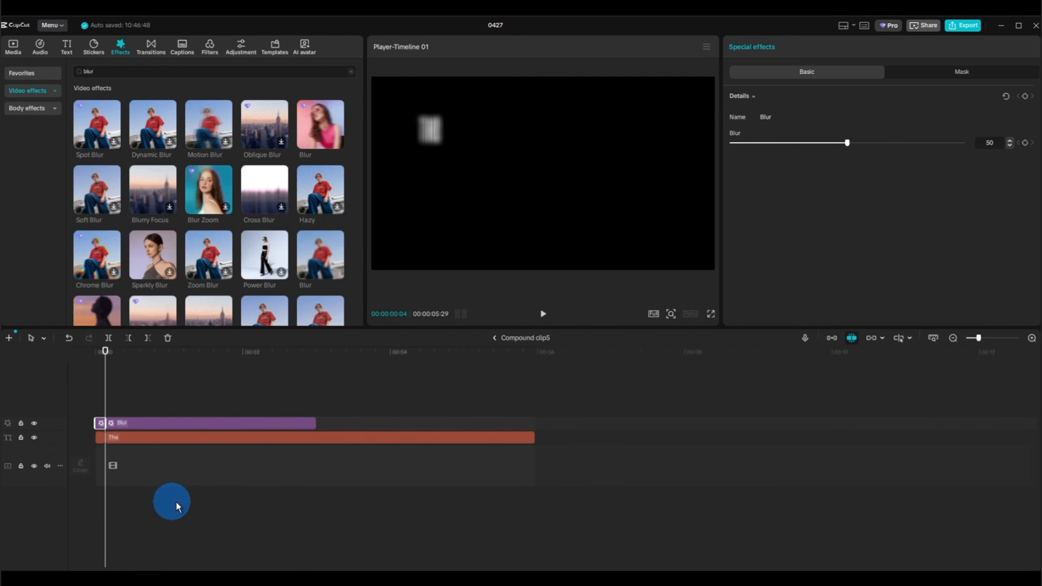
left_click(800, 148)
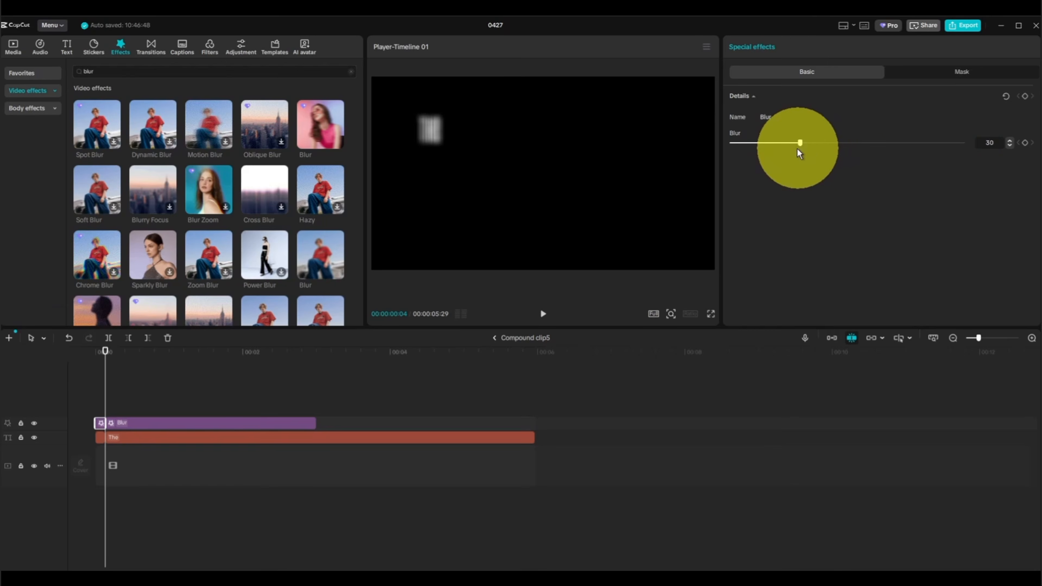
left_click(192, 427)
left_click_drag(847, 144, 732, 167)
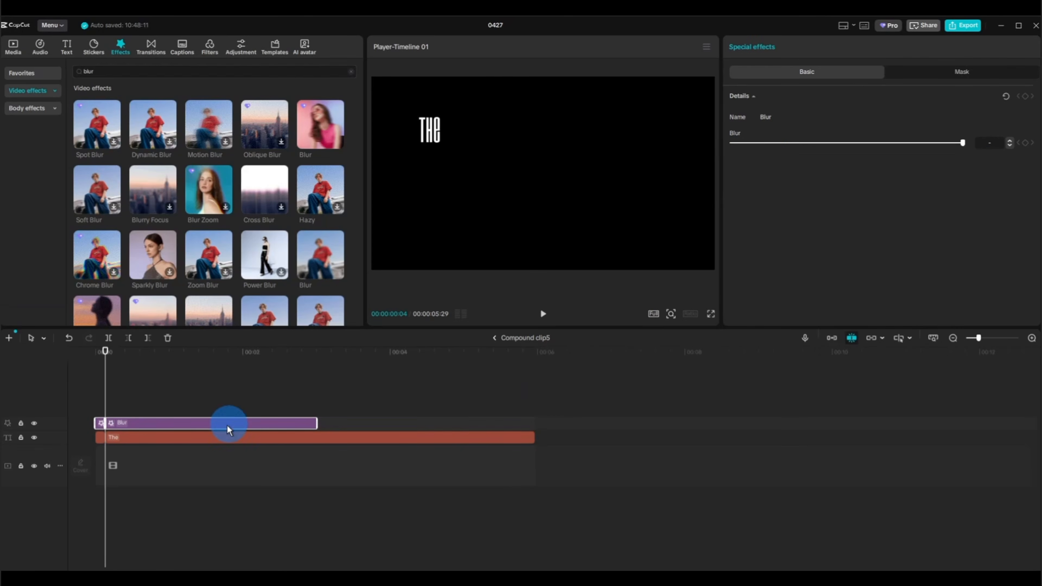
Copy both Blur segments, paste them into Brighter's compound clip and return to the main timeline.
left_click(104, 424)
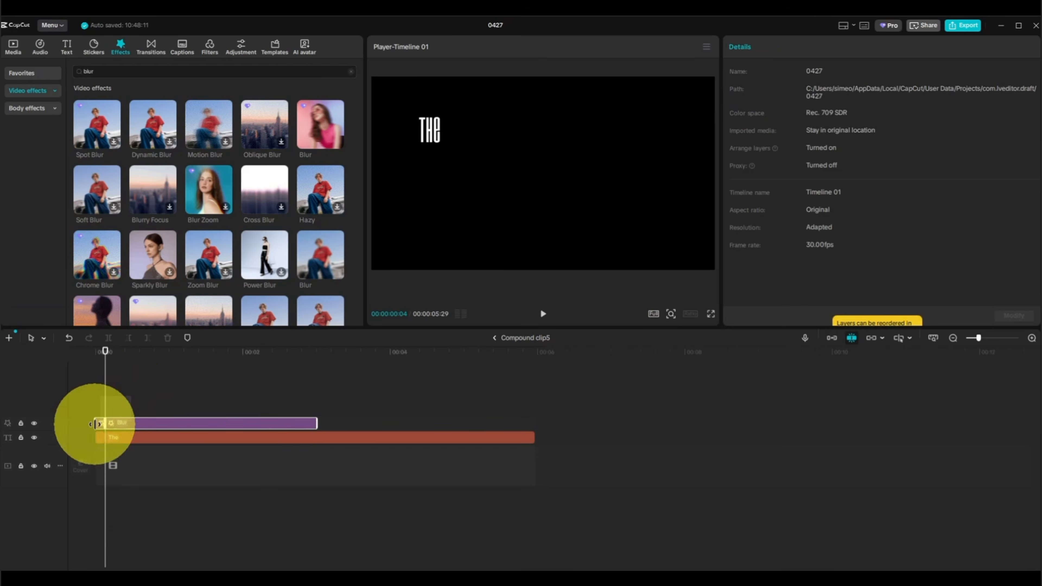
right_click(119, 424)
left_click(144, 361)
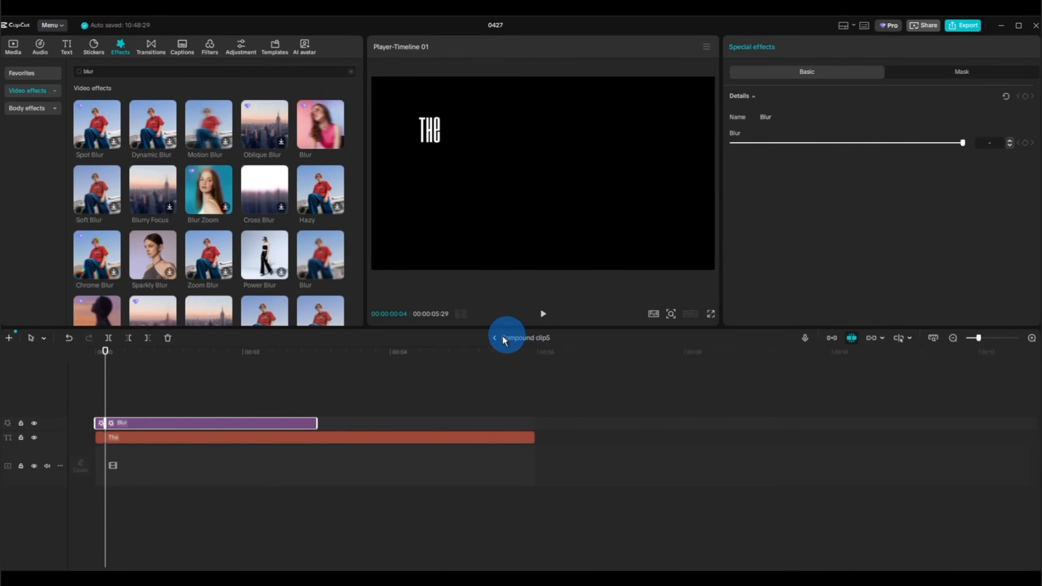
left_click(524, 341)
left_click(344, 384)
double_click(276, 457)
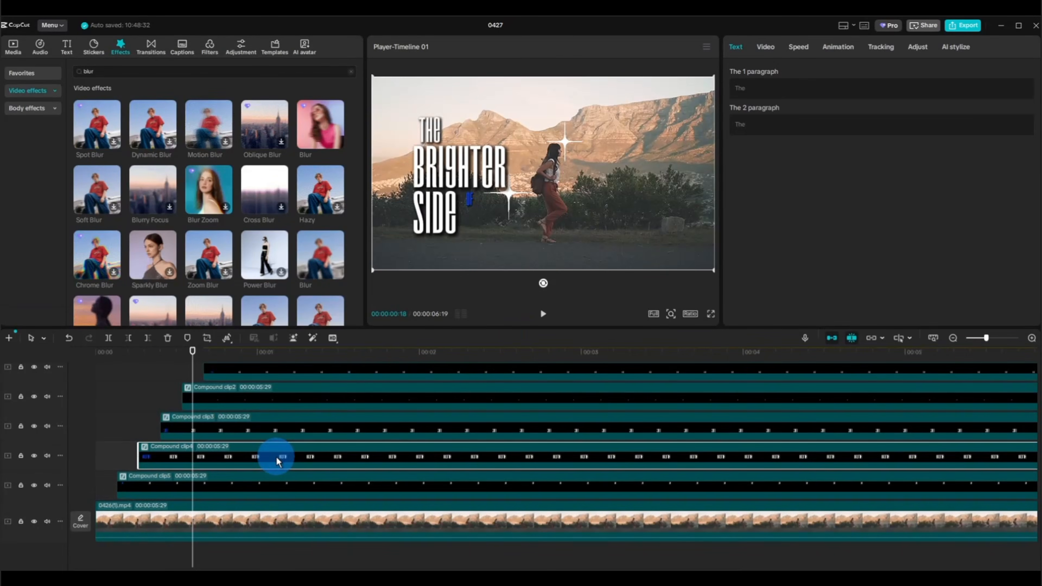
key("ctrl+v")
left_click(524, 347)
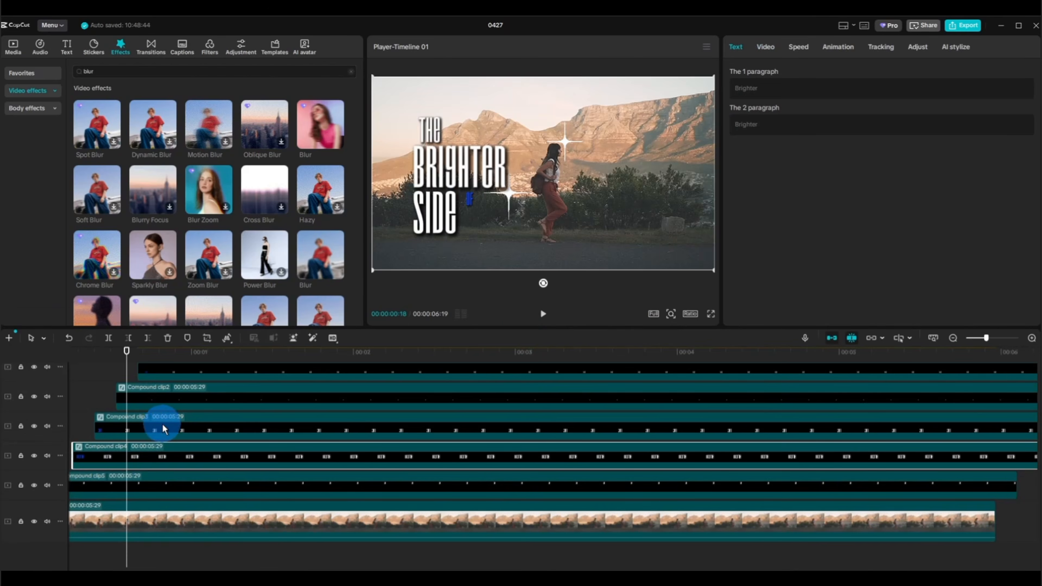
Paste the copied Blur segments into the compound clips of Side, "of" and Life, ending back on the main timeline.
double_click(163, 425)
key("ctrl+v")
left_click(522, 341)
double_click(151, 407)
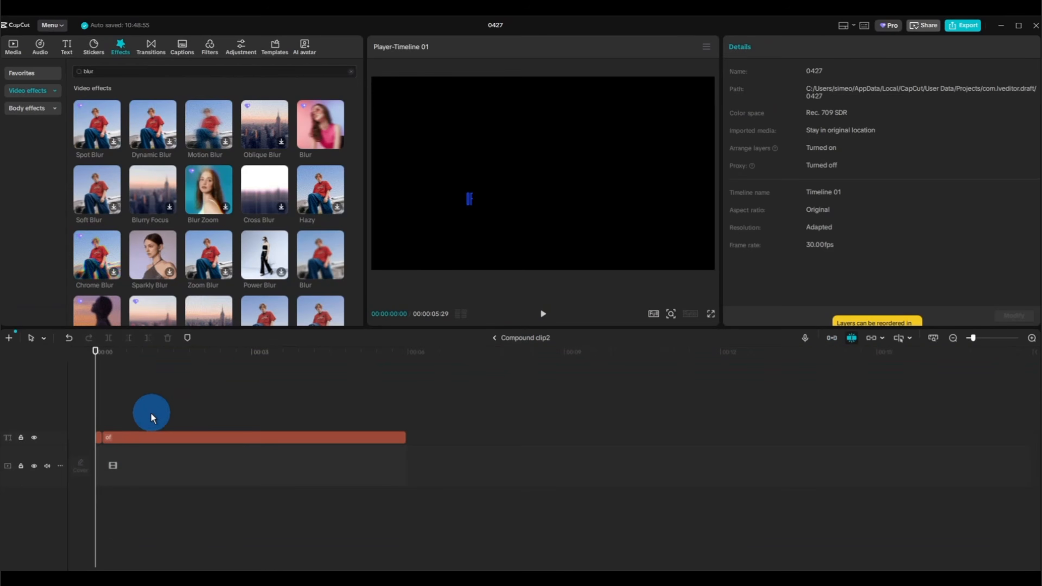
key("ctrl+v")
left_click(518, 341)
scroll(244, 405, "up", 1)
double_click(244, 405)
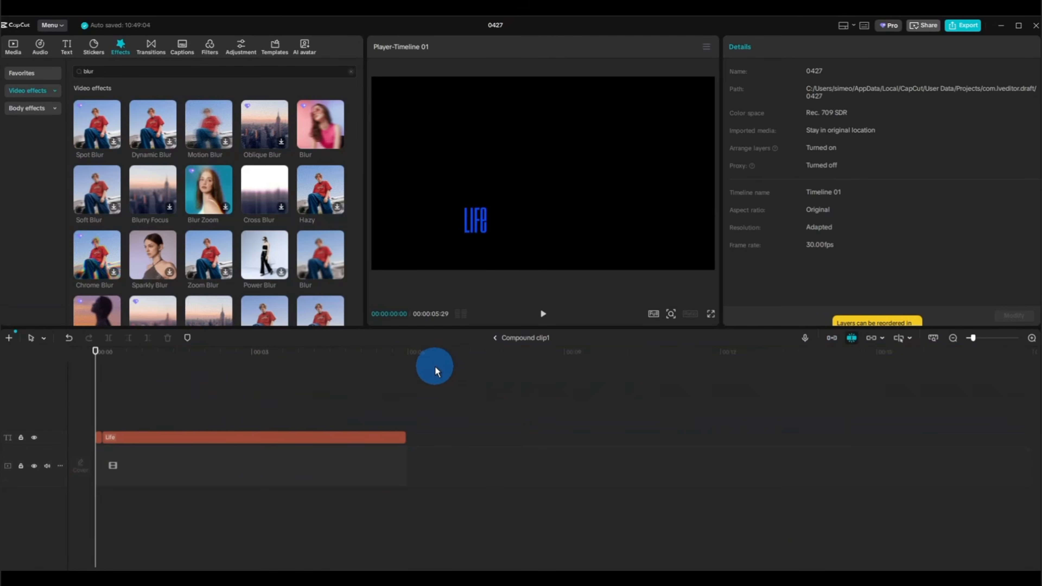
key("ctrl+v")
left_click(518, 342)
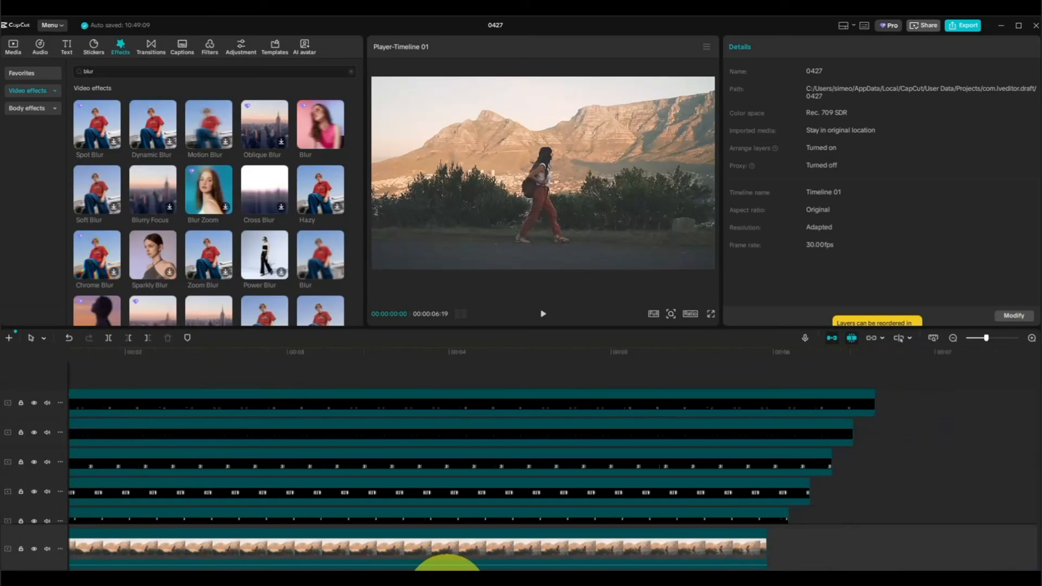
Trim the ends of all five compound clips to the video's end at 00:00:05:29 and return the playhead to the start.
left_click(786, 530)
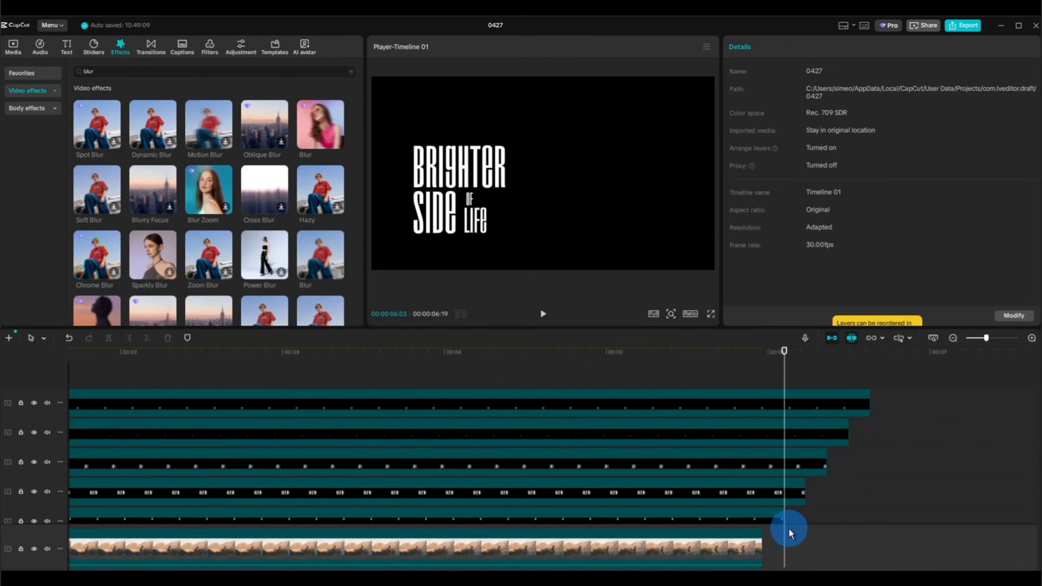
left_click(774, 530)
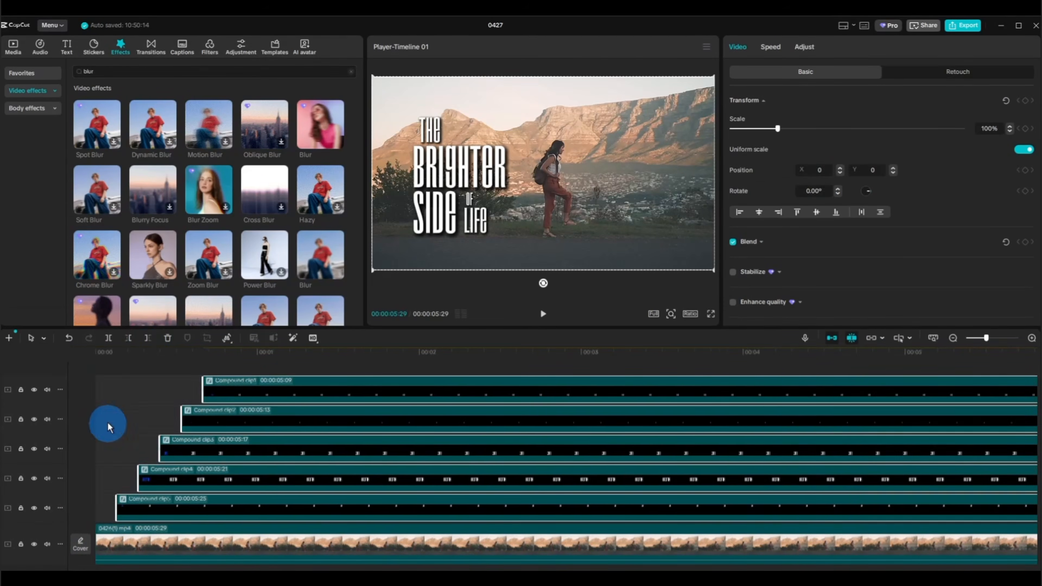
left_click(108, 427)
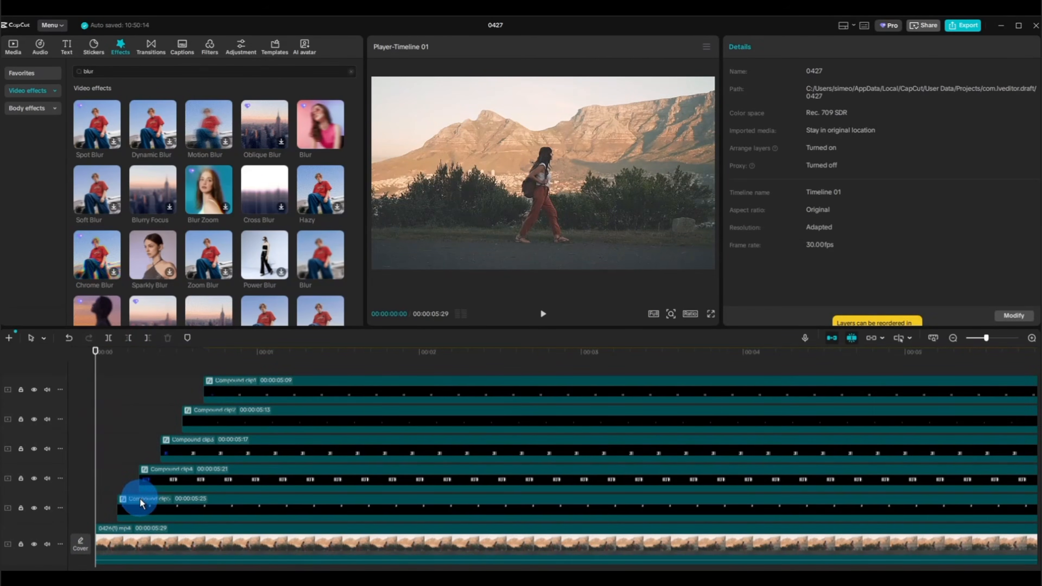
Search the sound effects for glitch, place "Glitch sound that matches the sound logo(1123876)" below the video where The begins, and preview it.
left_click(41, 49)
left_click(54, 317)
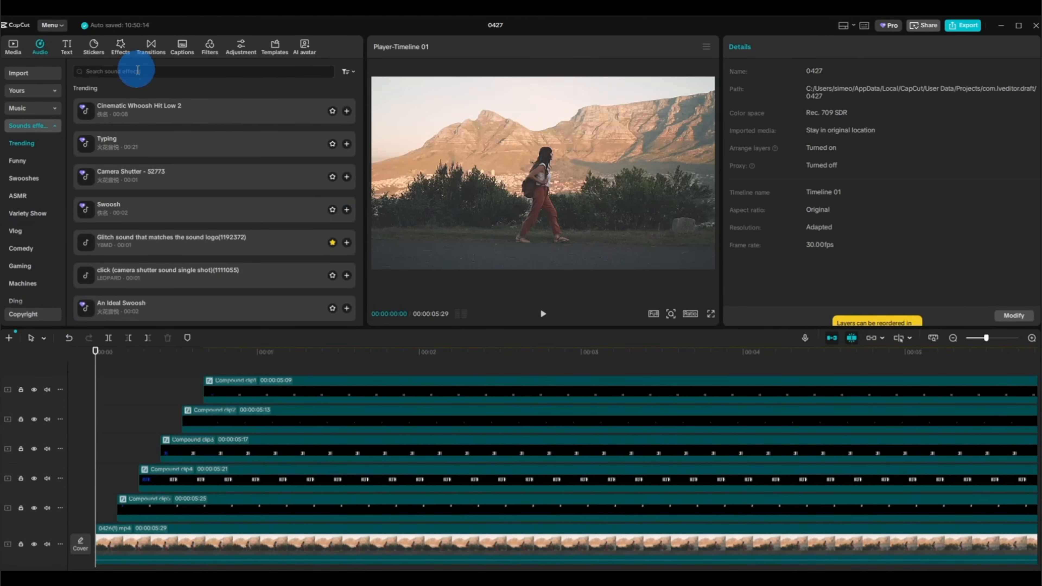
left_click(138, 70)
type("glitch")
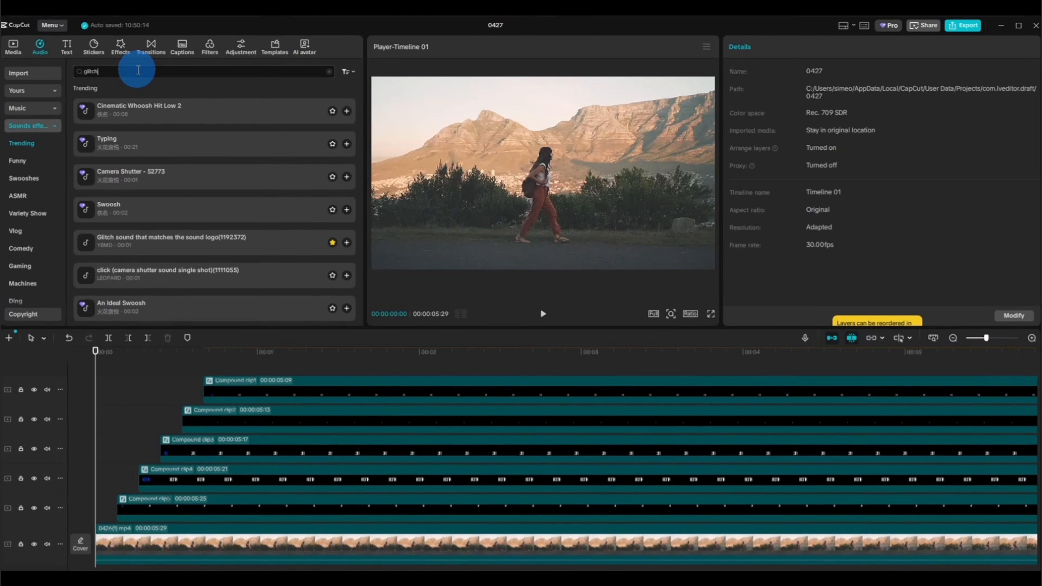
key("Return")
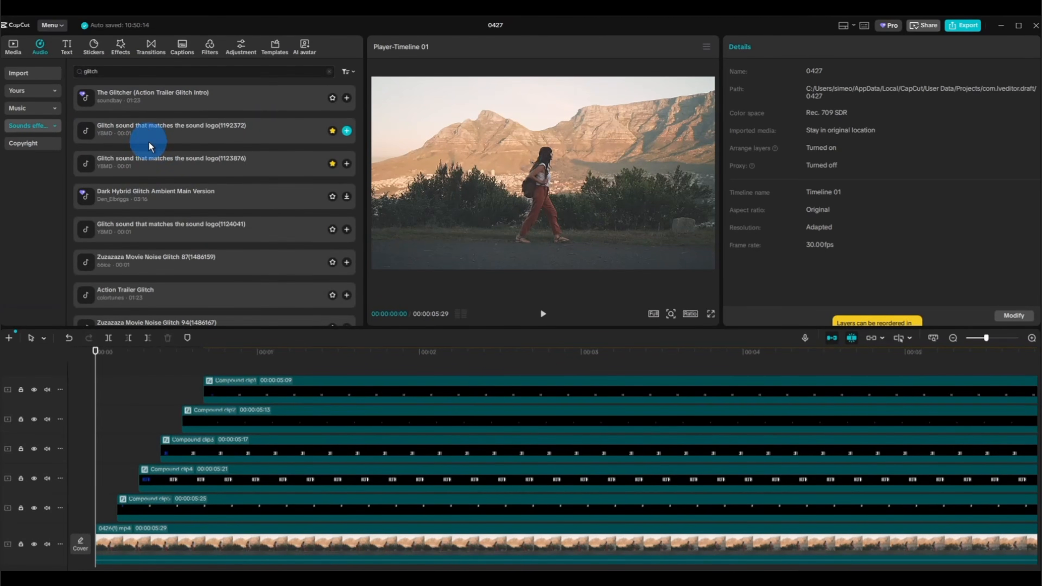
left_click(128, 168)
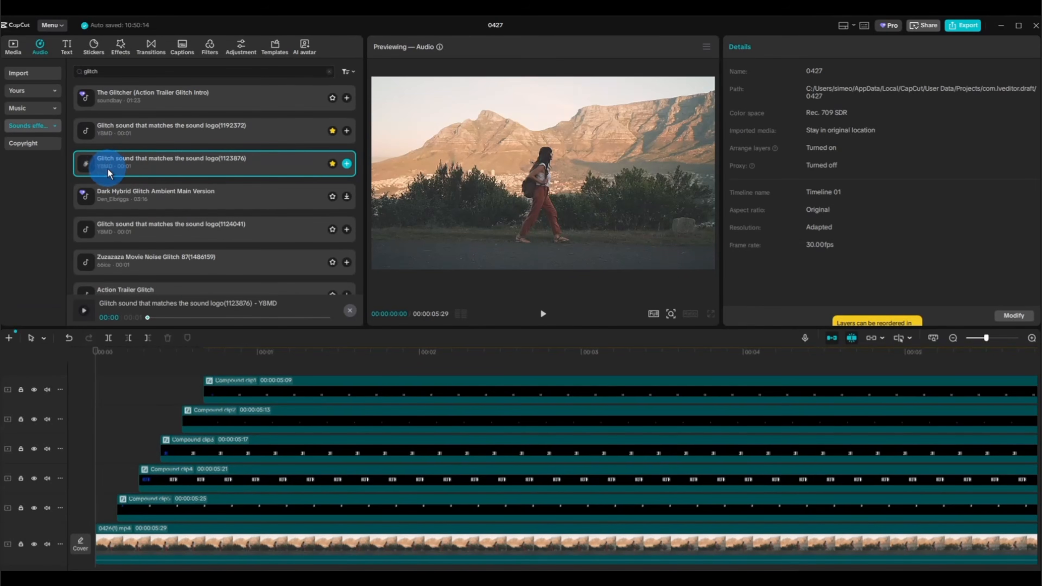
left_click_drag(109, 172, 102, 552)
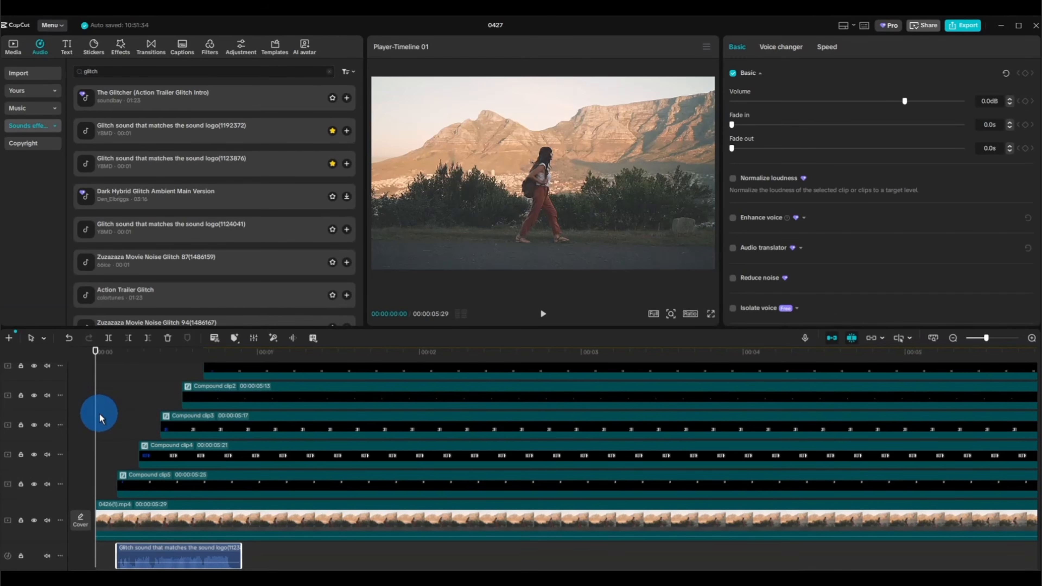
key("space")
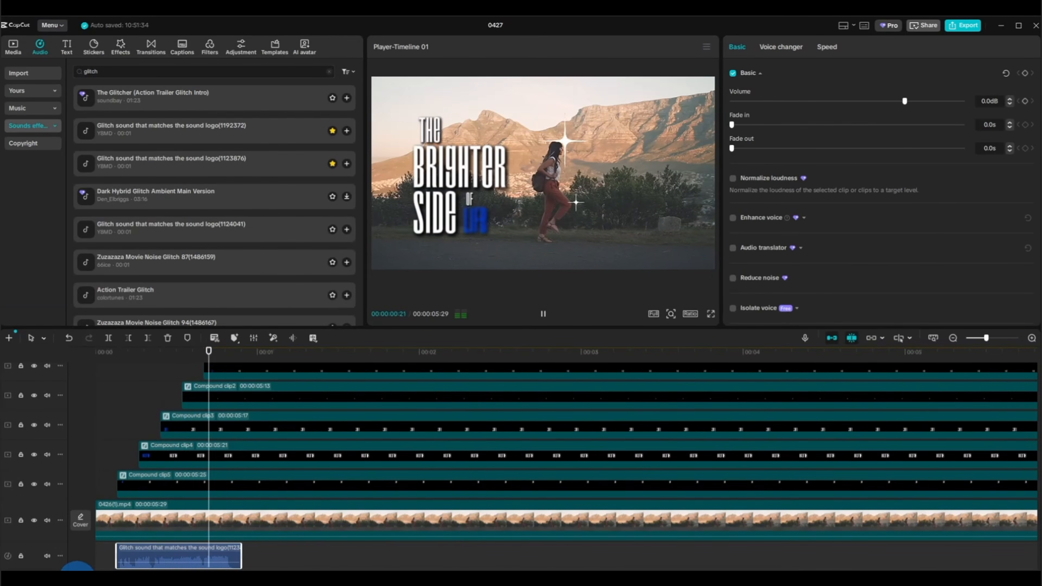
left_click(95, 465)
Search the music library for happy and place the 00:24 track Happy directly after the glitch sound.
left_click(29, 109)
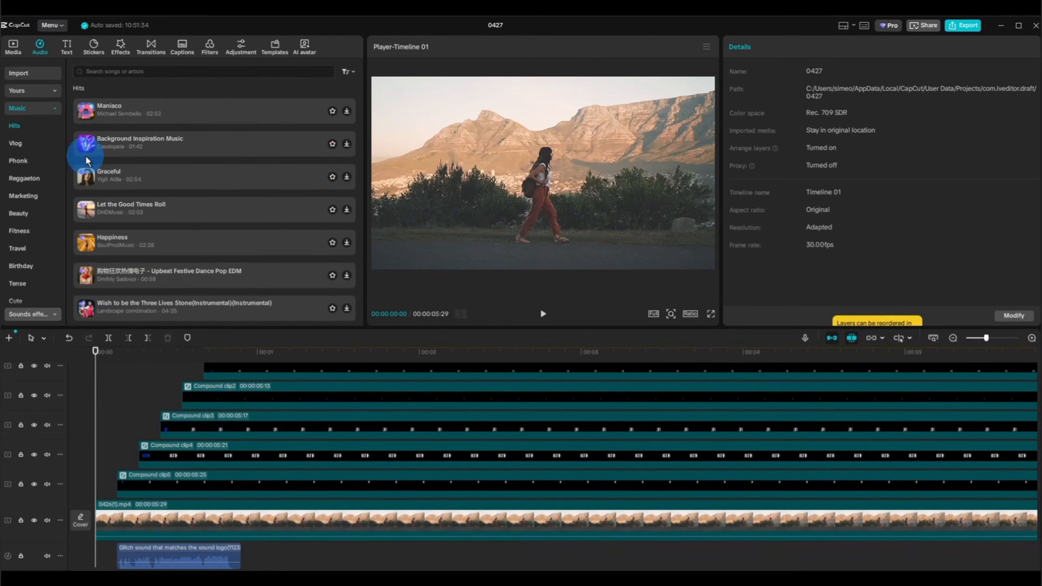
left_click(124, 72)
type("happy")
key("Return")
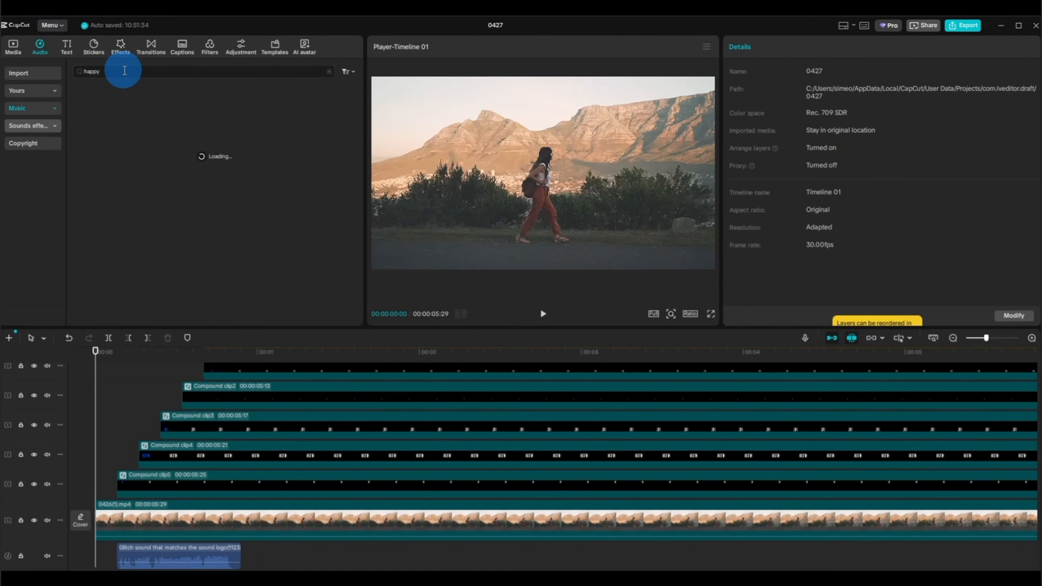
left_click_drag(164, 97, 243, 550)
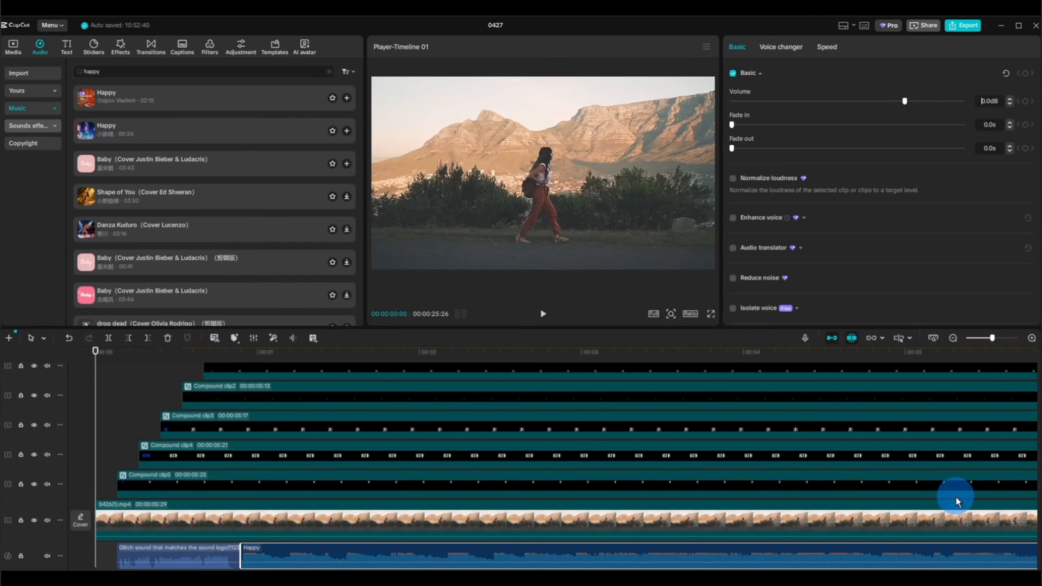
Set the Happy track's volume to -6.0 dB with a 1.0 s fade-in, and trim it to the video's end at 00:00:05:29.
left_click(453, 554)
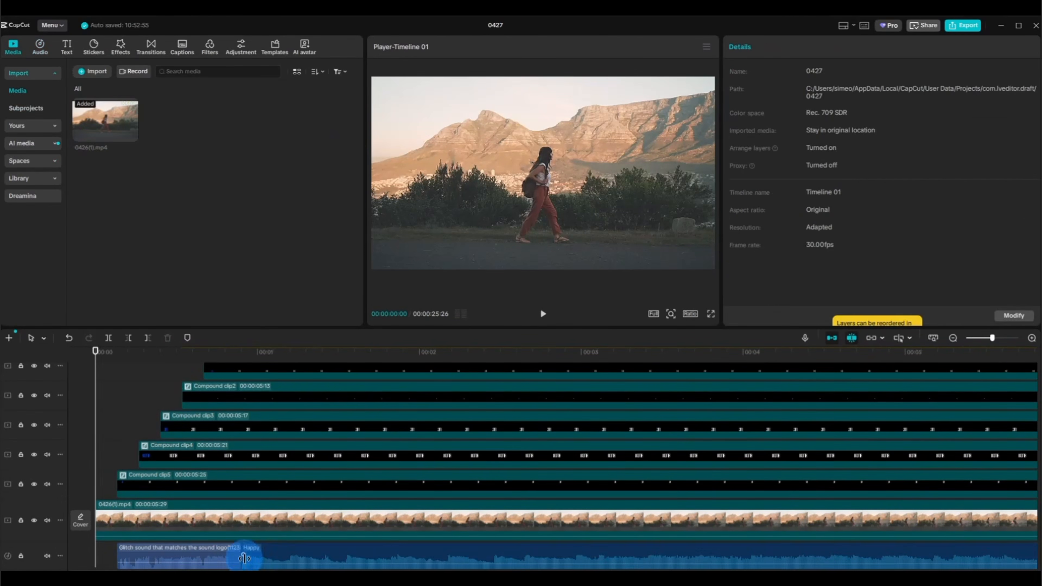
left_click_drag(243, 548, 403, 552)
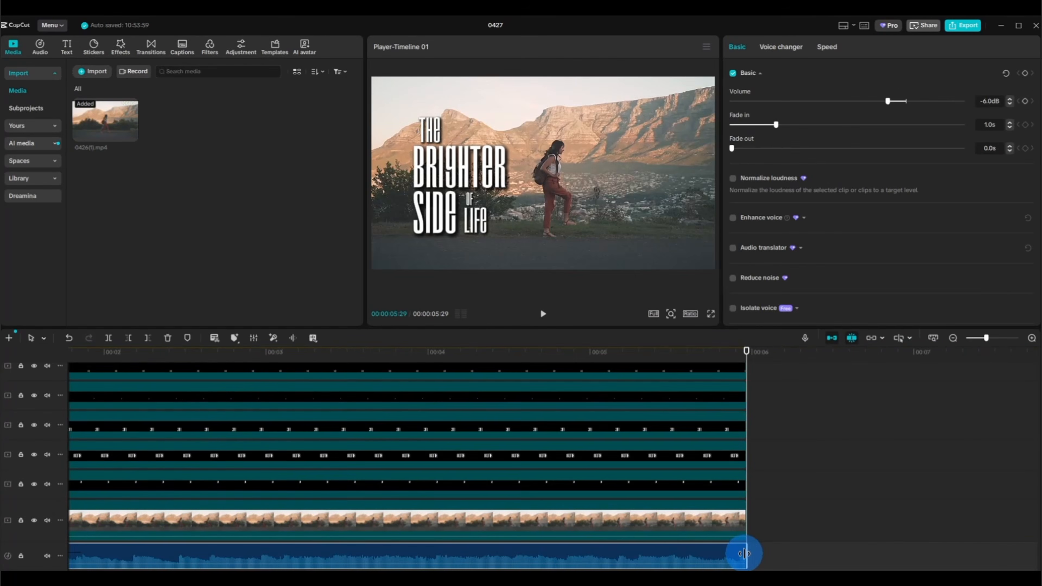
left_click_drag(744, 554, 653, 493)
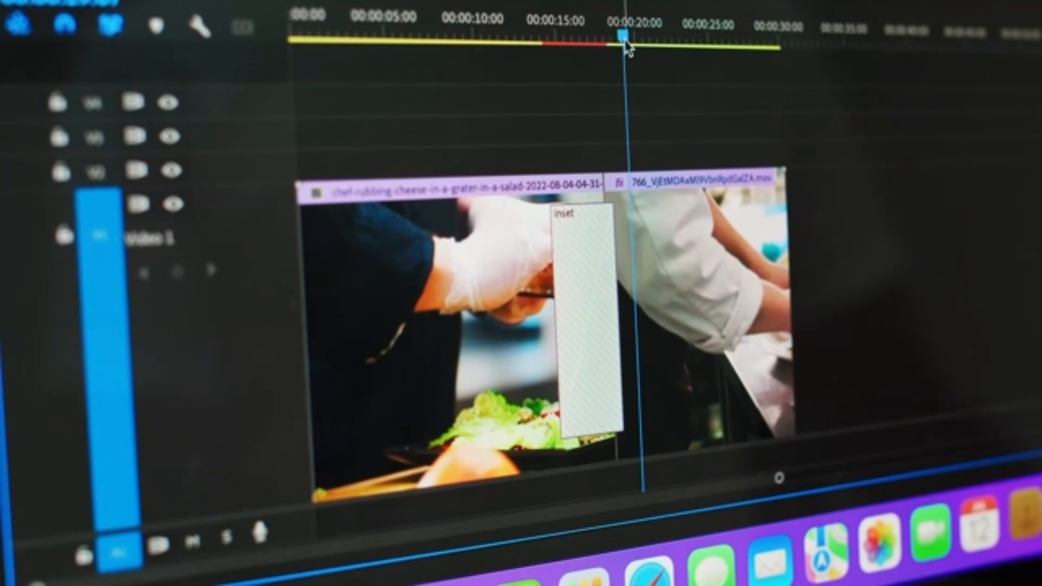
left_click_drag(628, 43, 530, 51)
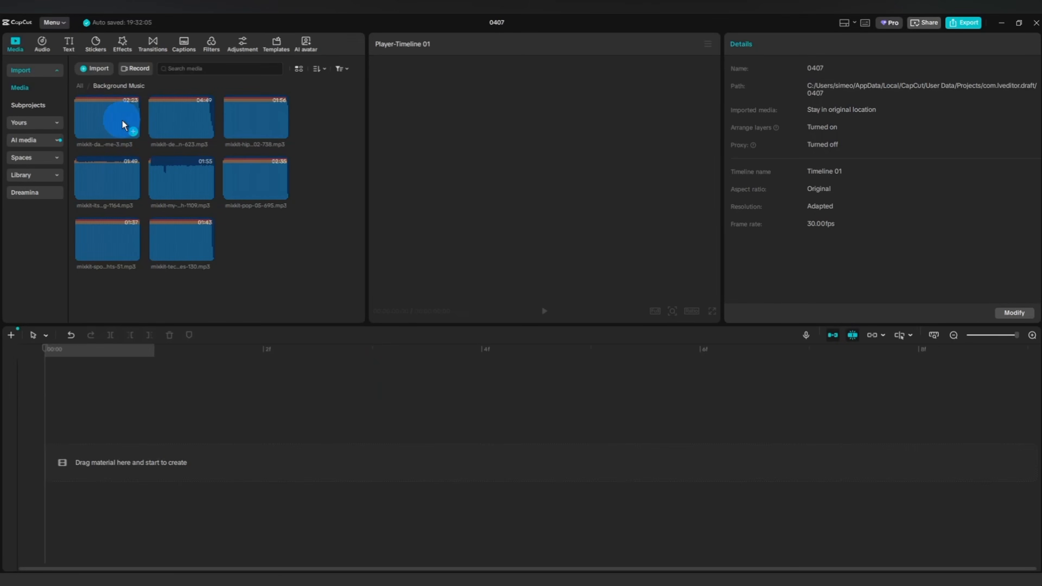
Place mixkit-dance-with-me-3.mp3 from the Background Music folder at the start of the timeline in project 0407.
left_click_drag(123, 125, 100, 459)
left_click(212, 510)
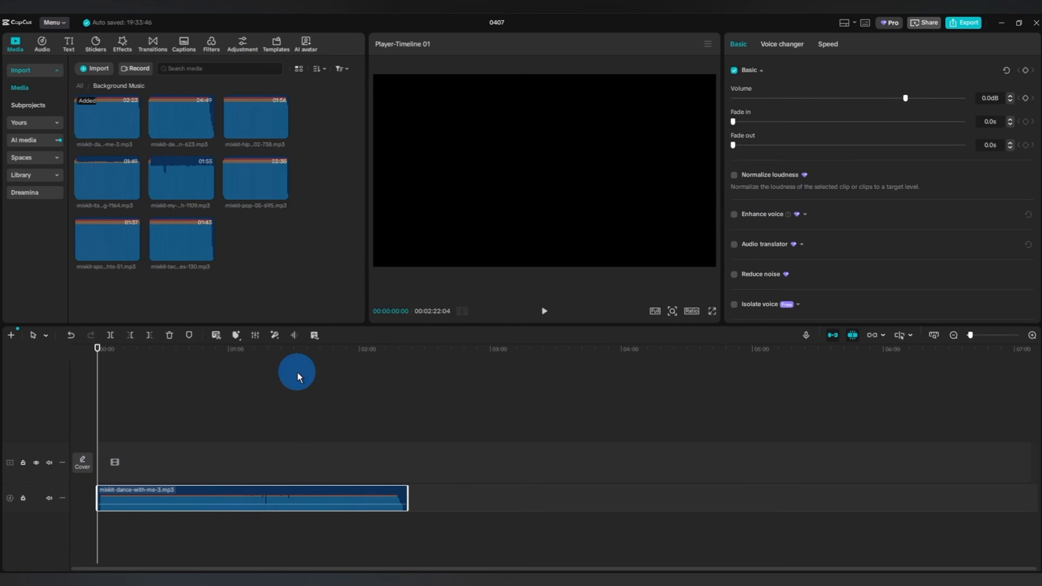
left_click(933, 334)
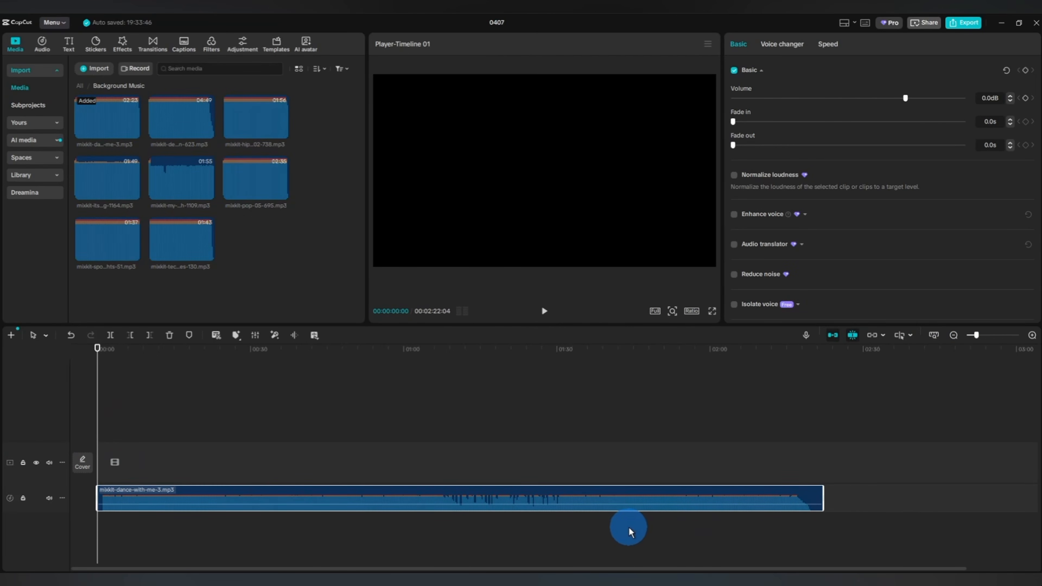
scroll(630, 532, "up", 3)
scroll(630, 533, "down", 2)
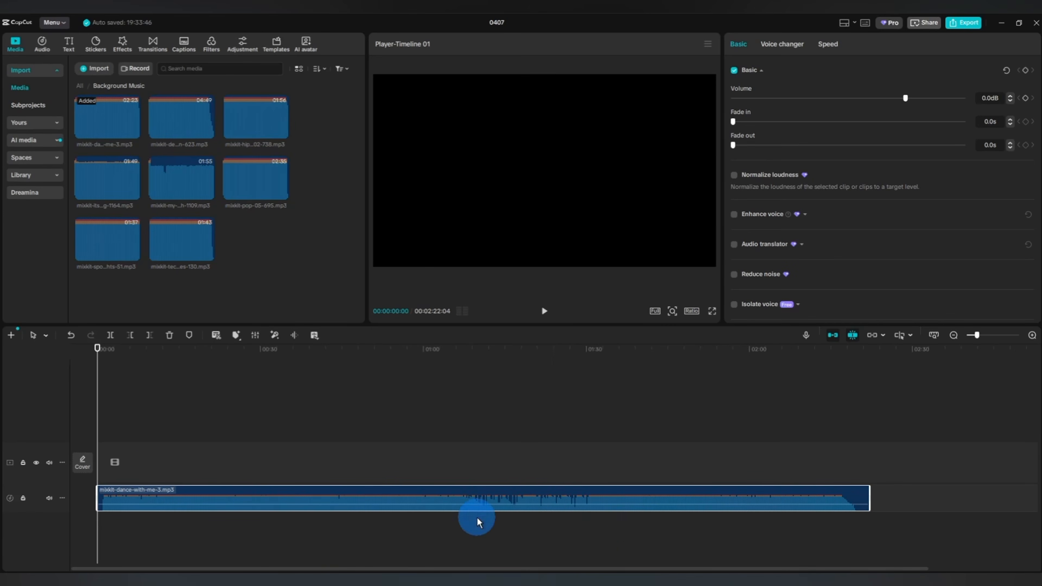
Automatically mark the beats of mixkit-dance-with-me-3.mp3 using the Beats 1 option.
left_click(136, 453)
left_click(193, 499)
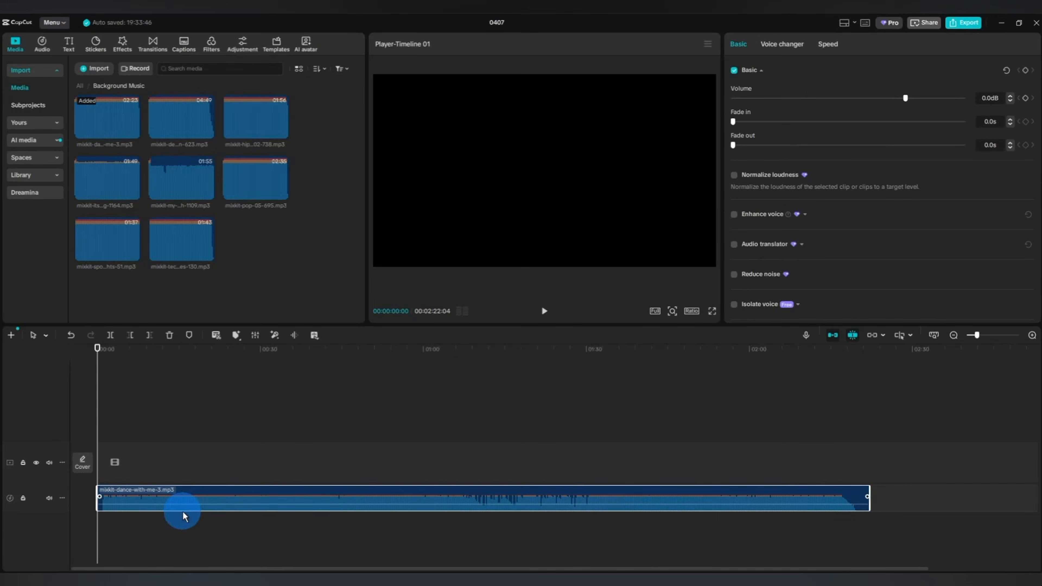
left_click(235, 335)
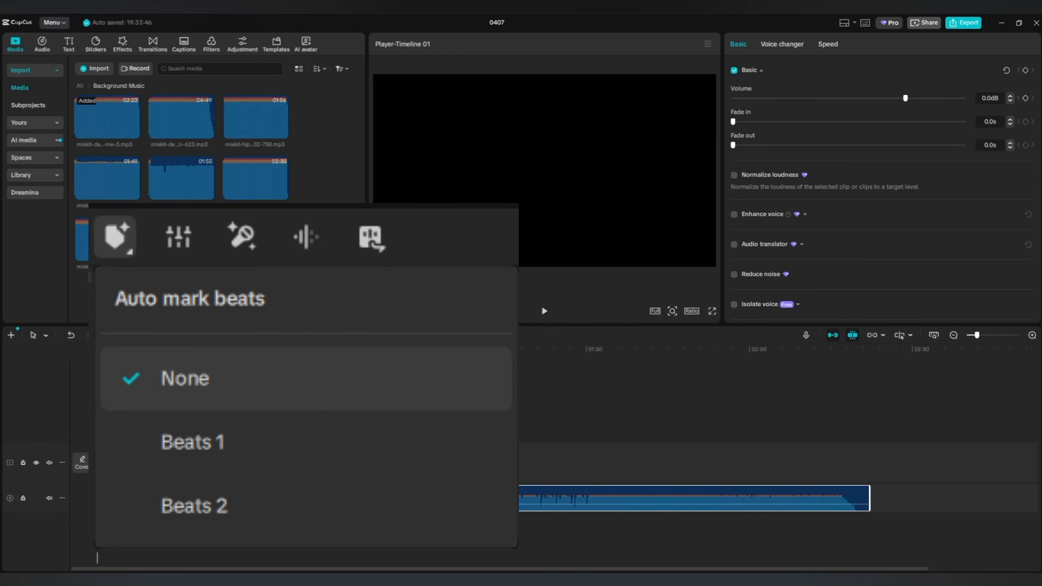
left_click(238, 419)
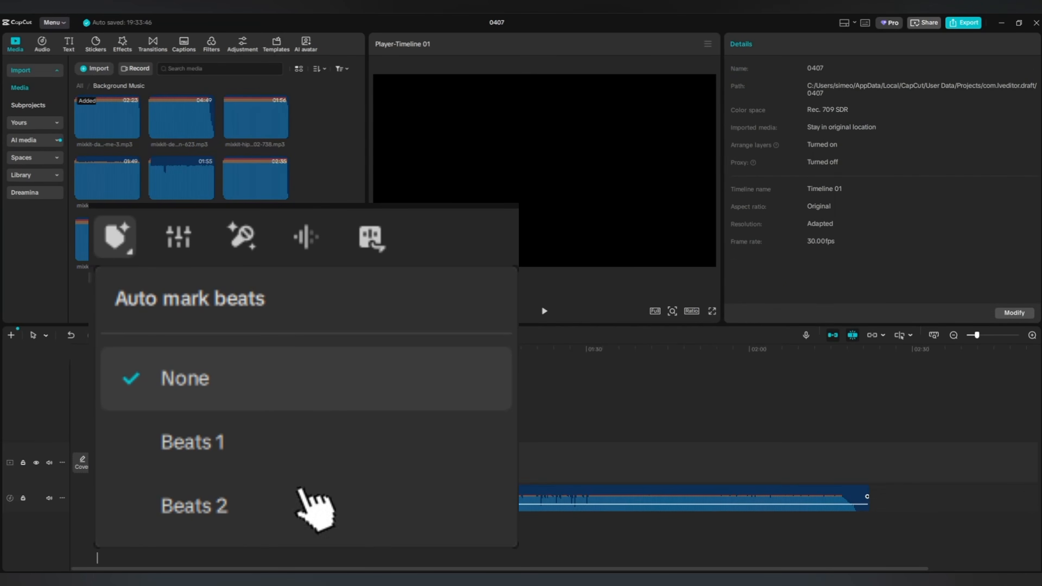
left_click(301, 494)
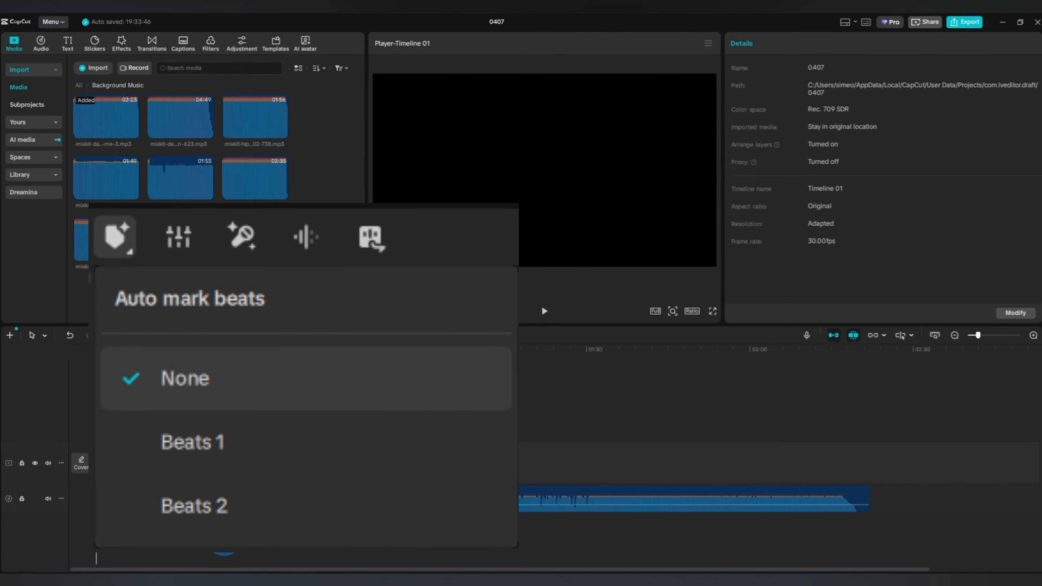
left_click(302, 496)
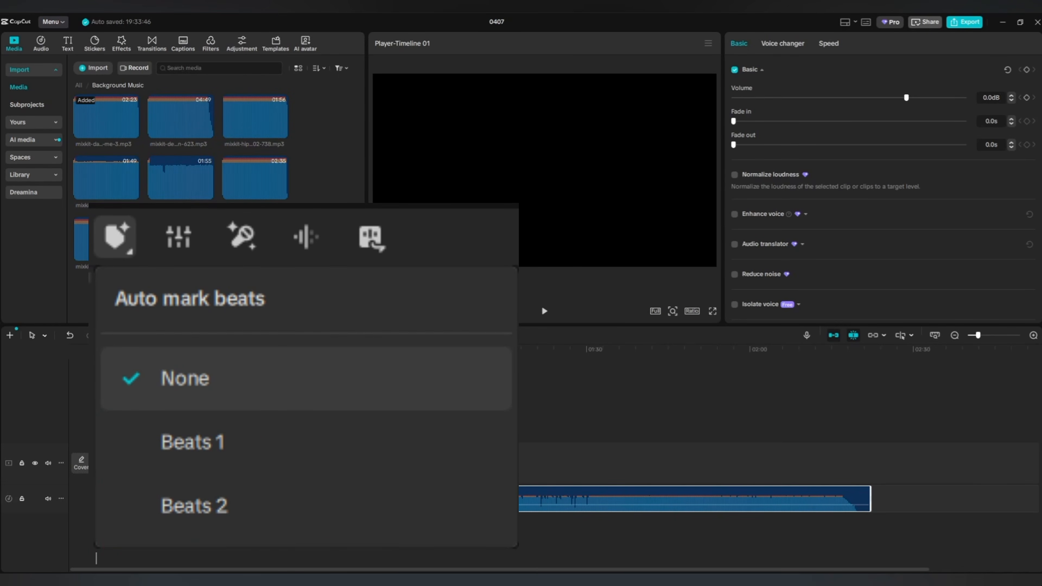
left_click(283, 405)
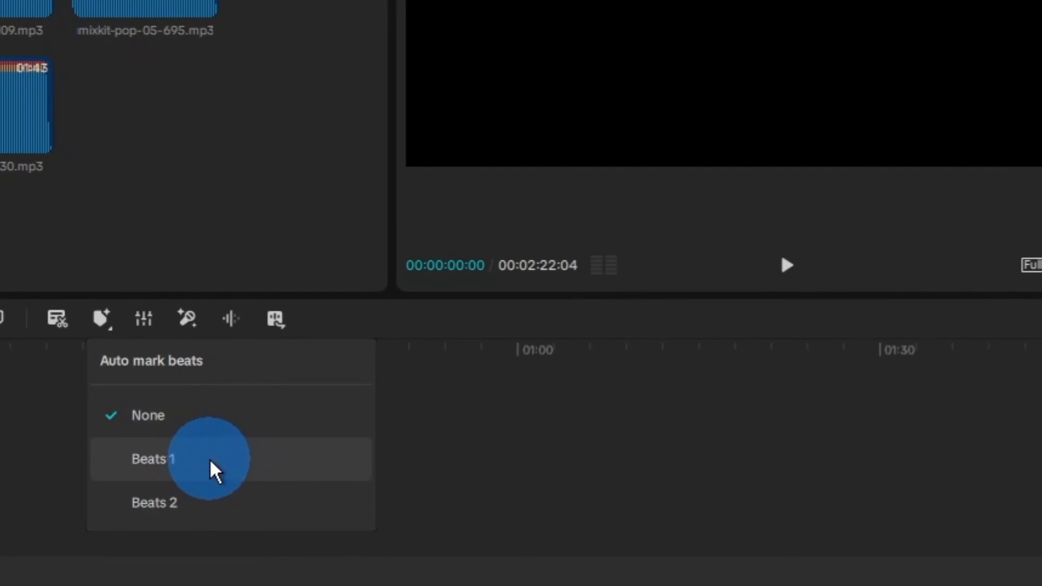
left_click(240, 459)
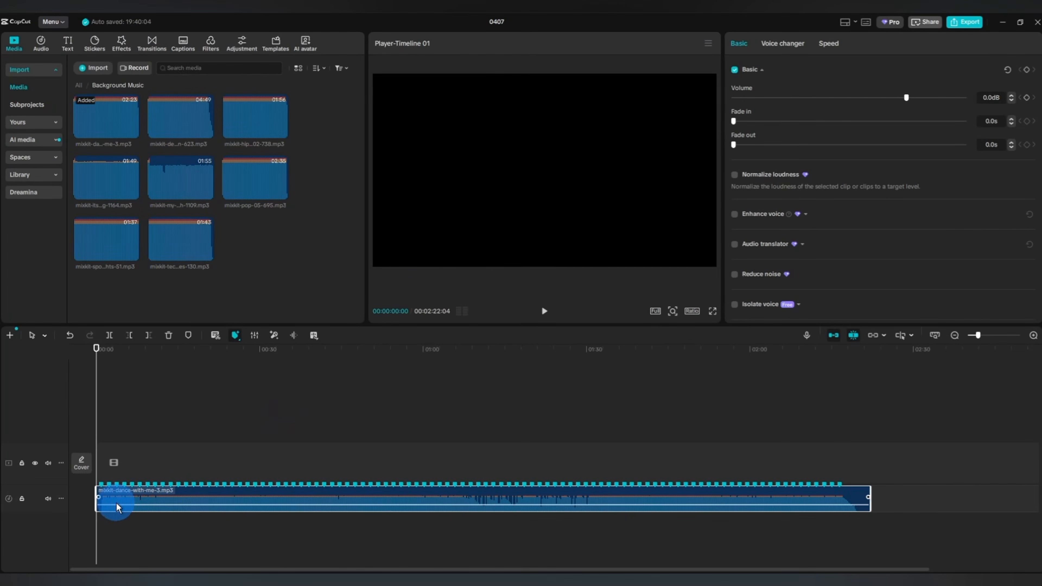
Select all imported images and clips and place them together on the main track from the start, aligned with the beat markers.
scroll(117, 499, "up", 4)
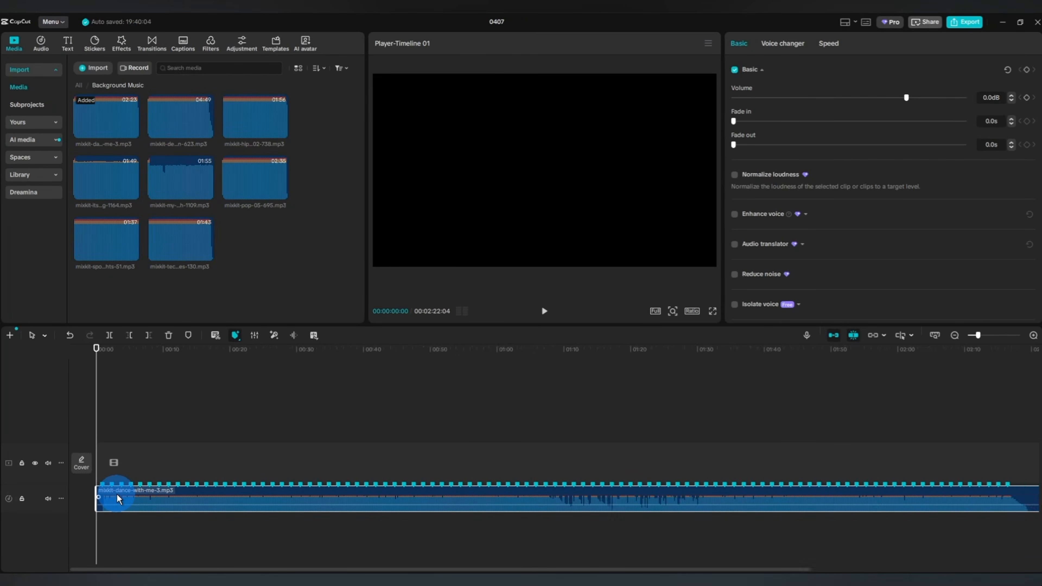
left_click(1034, 335)
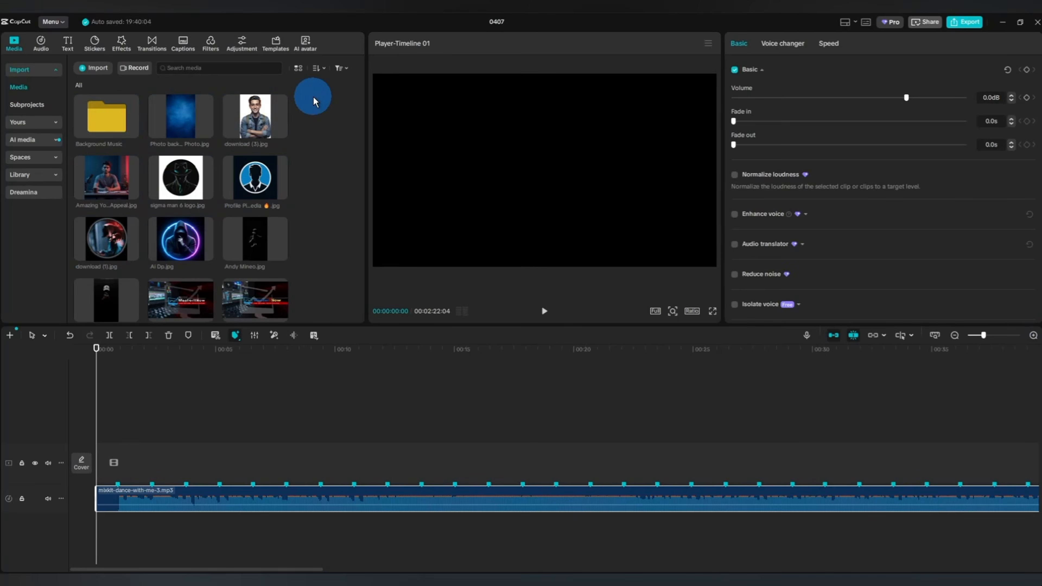
left_click(163, 356)
scroll(172, 276, "down", 2)
scroll(172, 276, "up", 10)
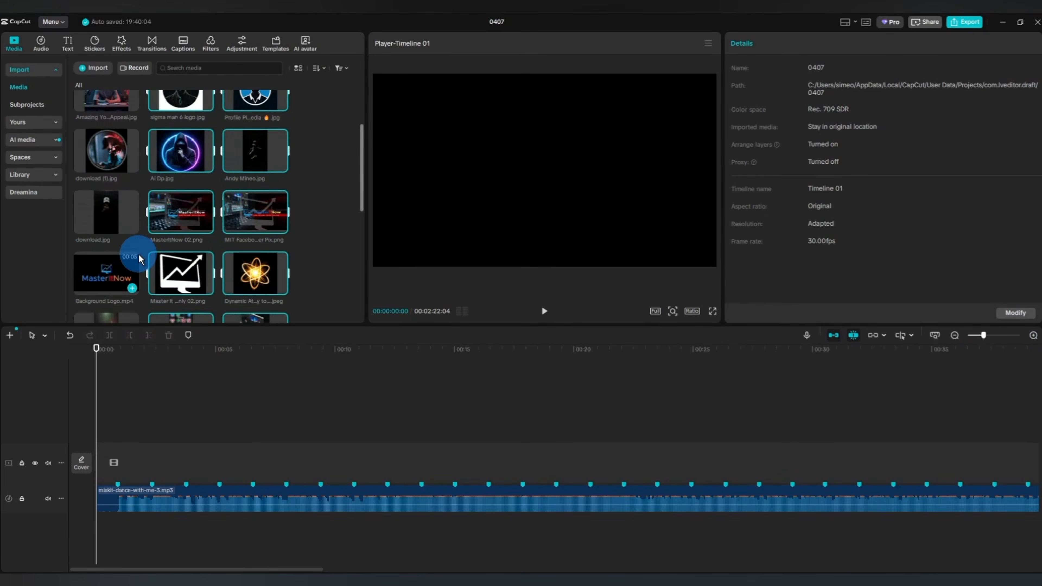
scroll(139, 149, "down", 10)
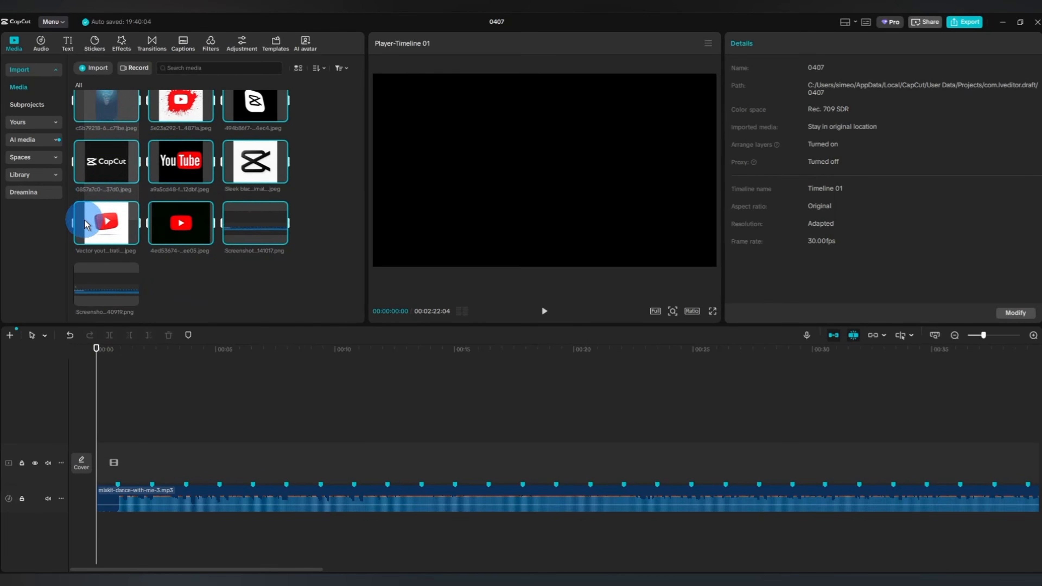
scroll(145, 221, "up", 9)
left_click_drag(147, 222, 117, 499)
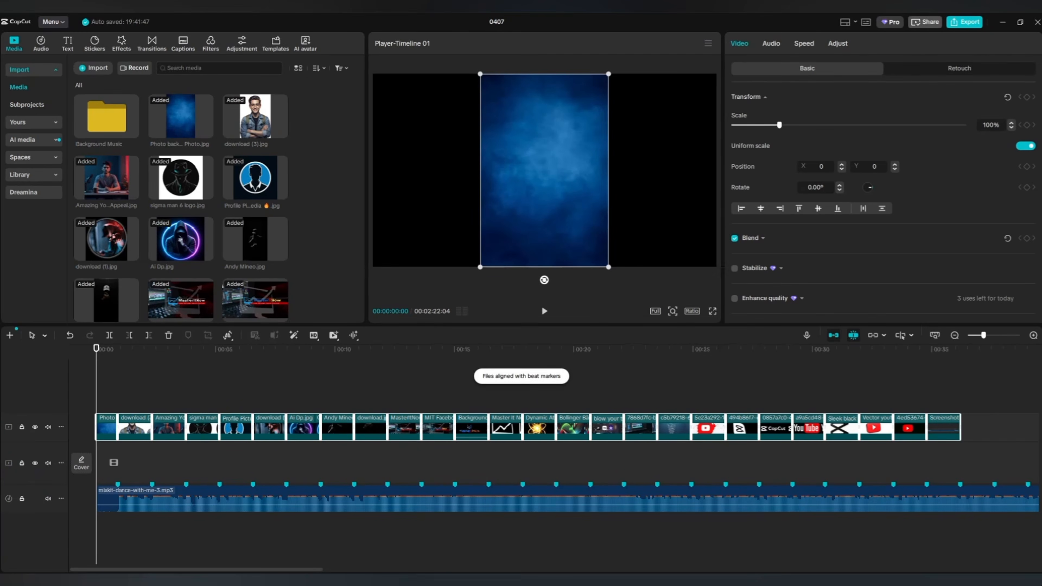
mouse_move(137, 431)
left_mouse_down()
mouse_move(140, 465)
mouse_move(40, 456)
left_mouse_up()
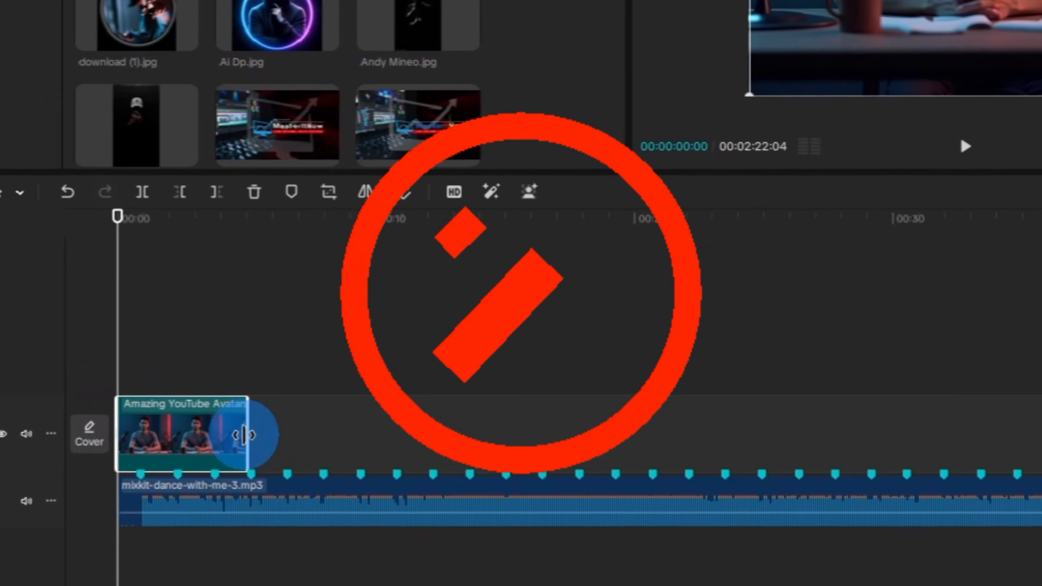
Trim the Amazing YouTube Avatar image to the first beat marker and add Ai Dp.jpg after it up to the second marker.
left_click_drag(172, 464, 62, 465)
mouse_move(205, 25)
left_mouse_down()
mouse_move(142, 416)
mouse_move(66, 454)
left_mouse_up()
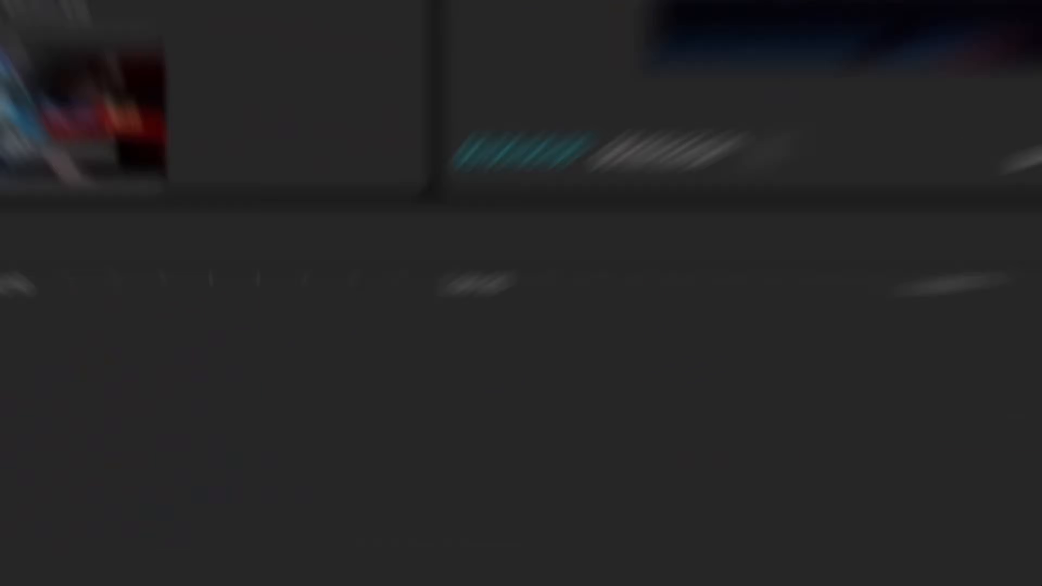
Play the beat-synced image sequence from the start and lower the system volume during playback.
left_click(546, 314)
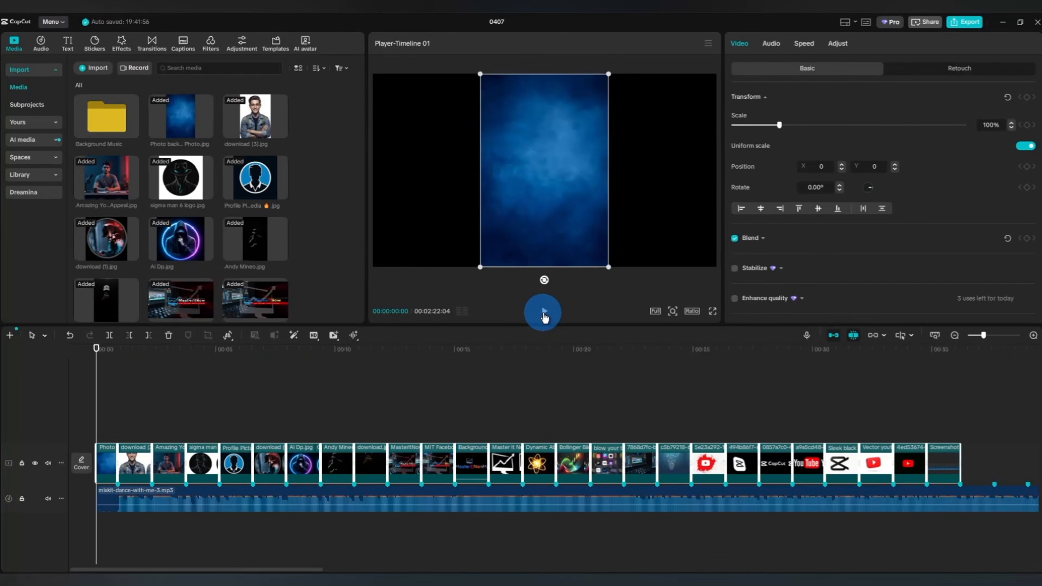
left_click(105, 408)
left_click(536, 316)
left_click(753, 522)
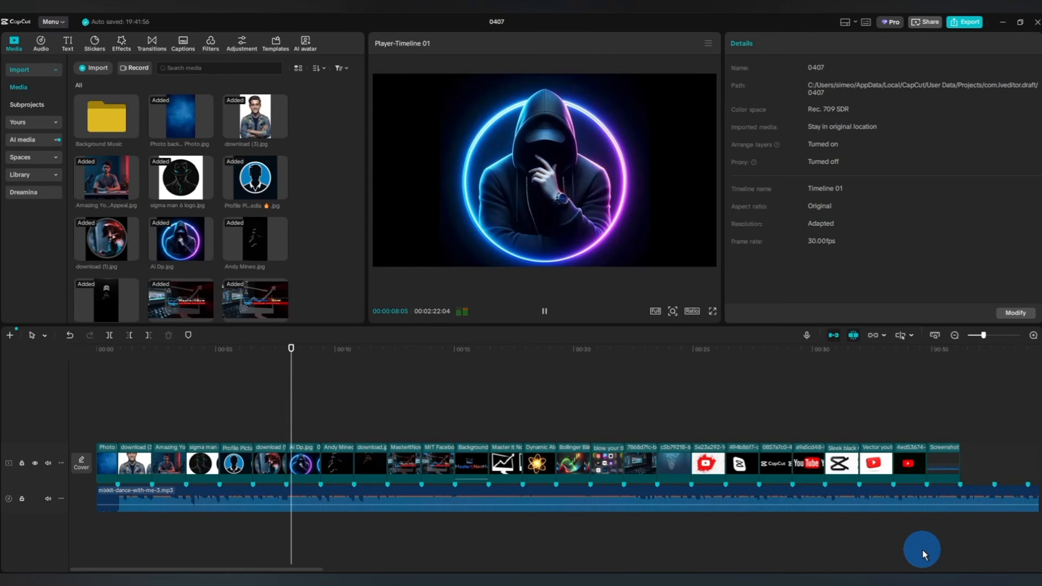
key("XF86AudioLowerVolume")
key("XF86AudioLowerVolume")
key("XF86AudioLowerVolume")
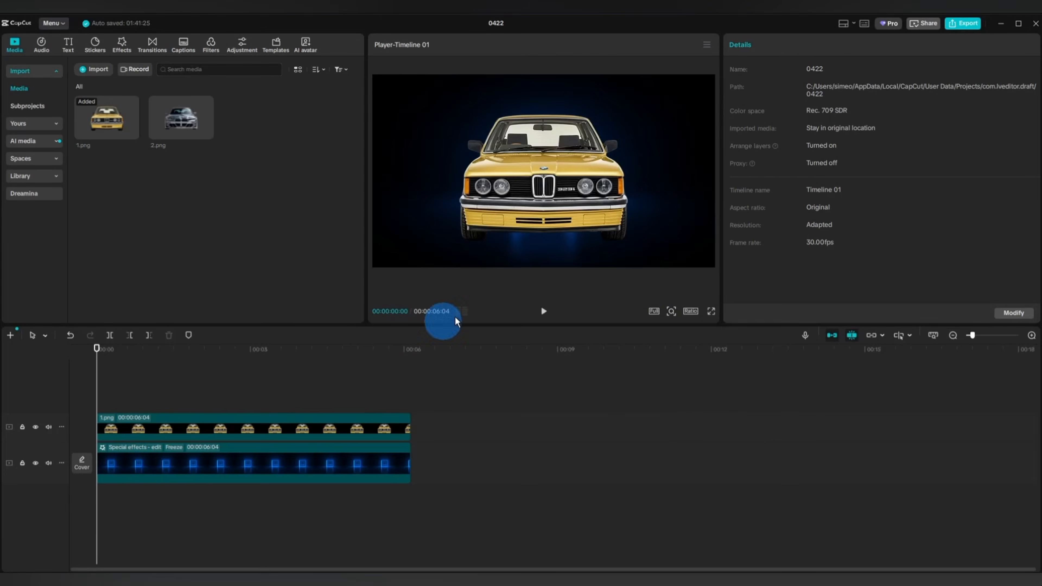
In project 0422, scale the yellow car 1.png to 60% and move it horizontally to the frame's left side at X -1317.
left_click(259, 427)
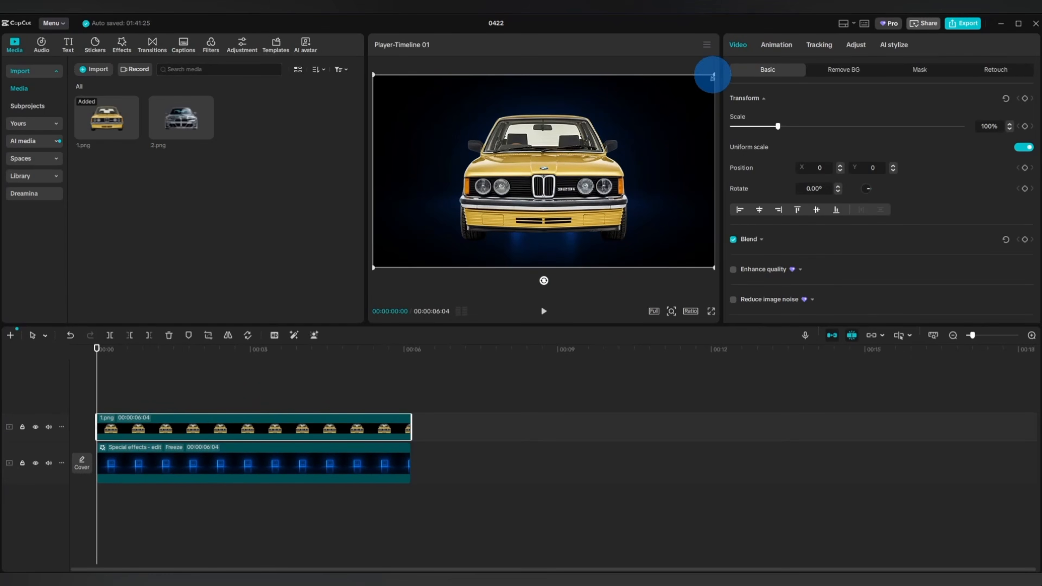
left_click_drag(695, 103, 681, 110)
left_click(985, 126)
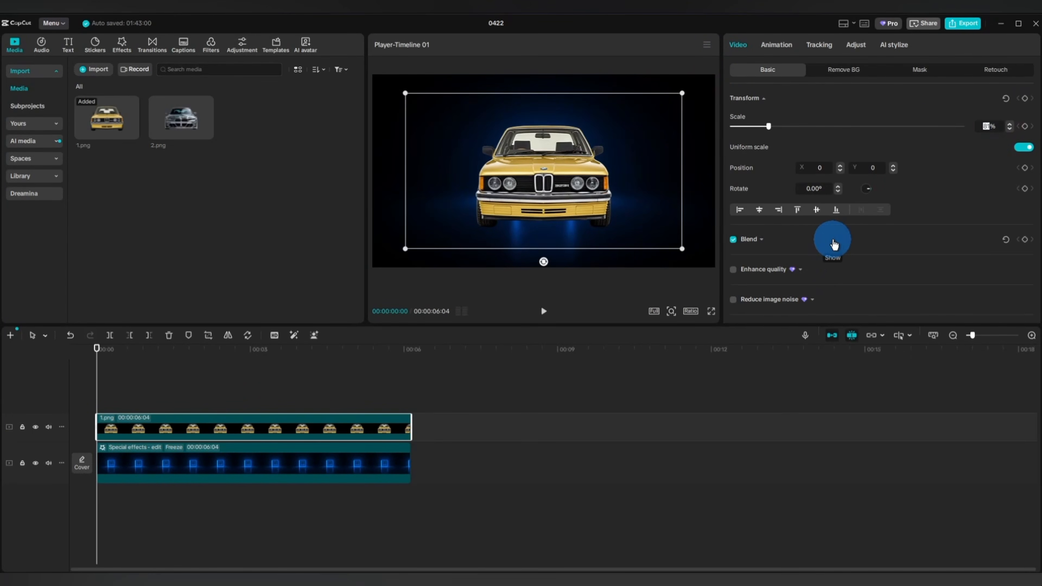
type("60")
key("Return")
left_click_drag(556, 183, 440, 184)
Add a Transform keyframe to the yellow car clip at 00:00:00:15.
left_click(251, 380)
left_click_drag(97, 400, 120, 400)
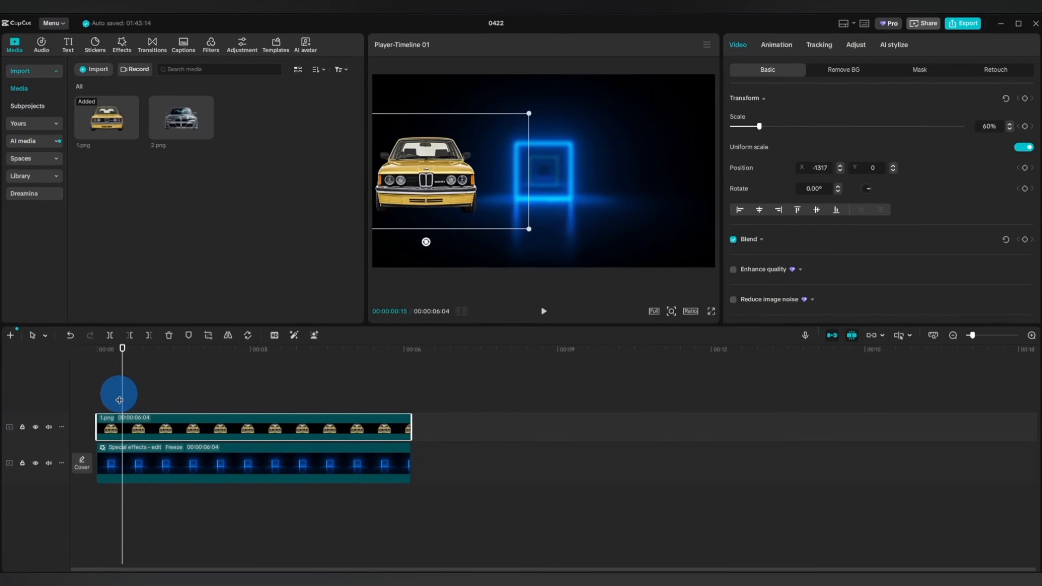
left_click(1029, 184)
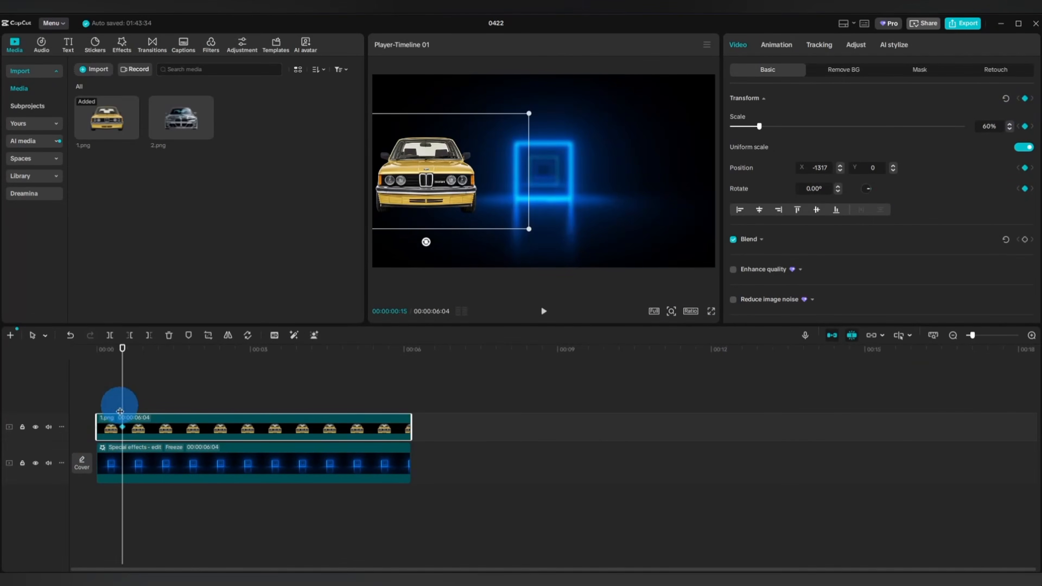
At 00:00:03:00, move the yellow car horizontally to the frame's right side at X 1311, and check its keyframed motion.
left_click_drag(122, 401, 251, 401)
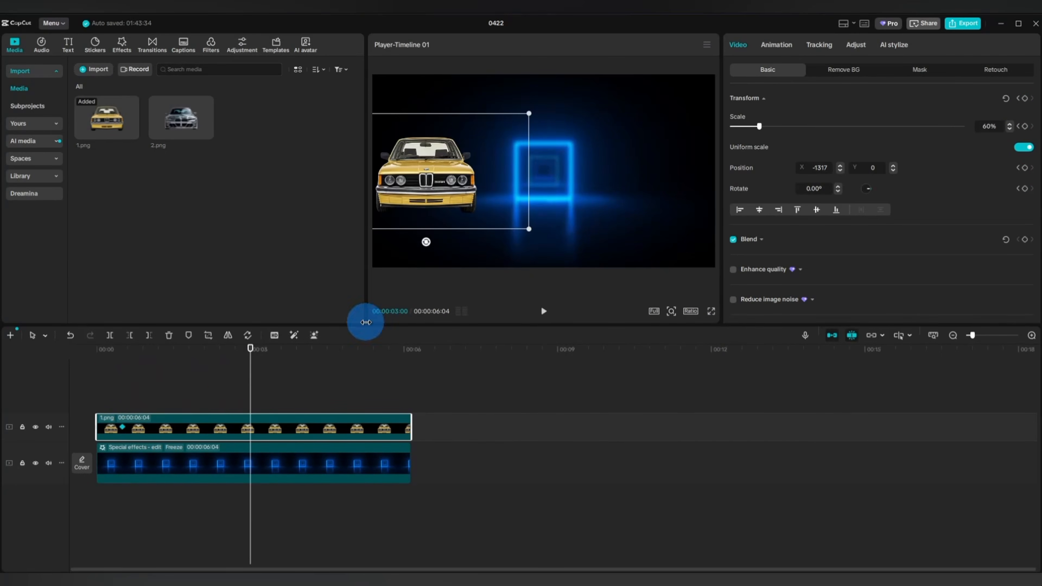
left_click_drag(426, 185, 666, 186)
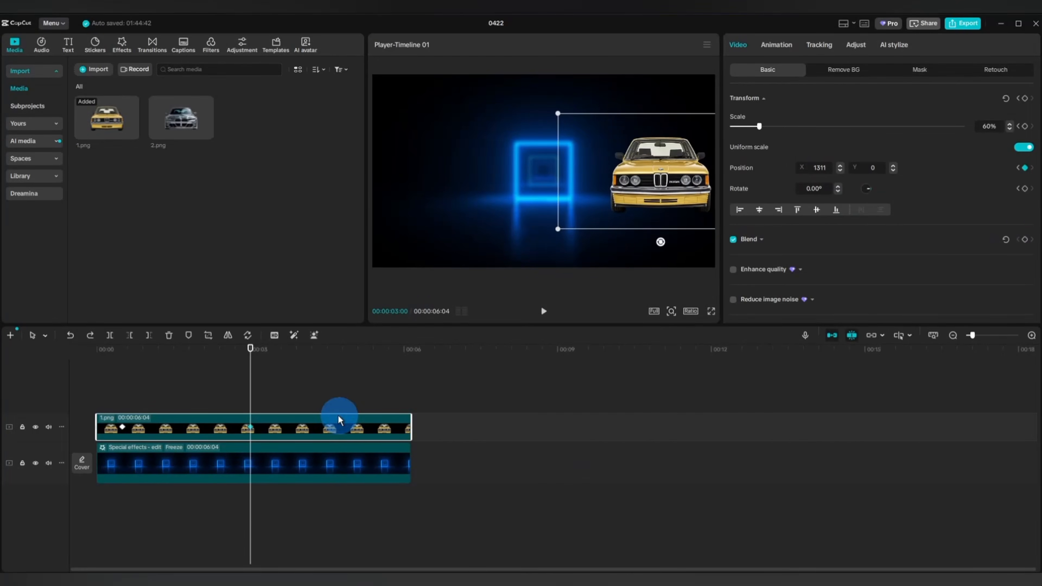
left_click(181, 397)
left_click_drag(180, 397, 238, 412)
left_click(273, 430)
left_click(251, 428)
Add 2.png on a track above 1.png from the start to 00:00:06:04 and scale it to 60%.
mouse_move(185, 132)
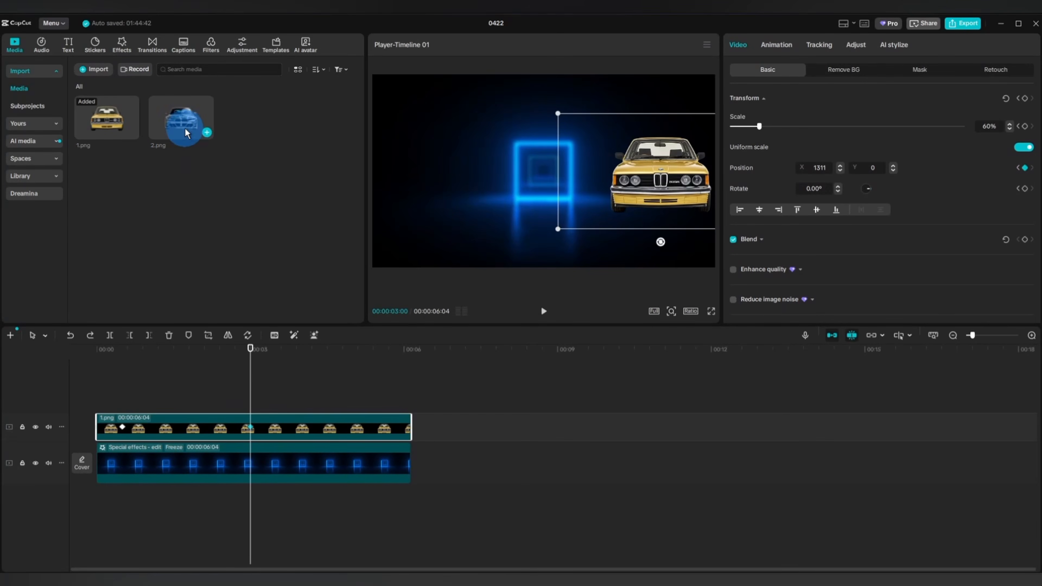
left_click_drag(181, 118, 96, 400)
left_click_drag(354, 403, 411, 403)
left_click(539, 209)
left_click(982, 126)
type("60")
key("Return")
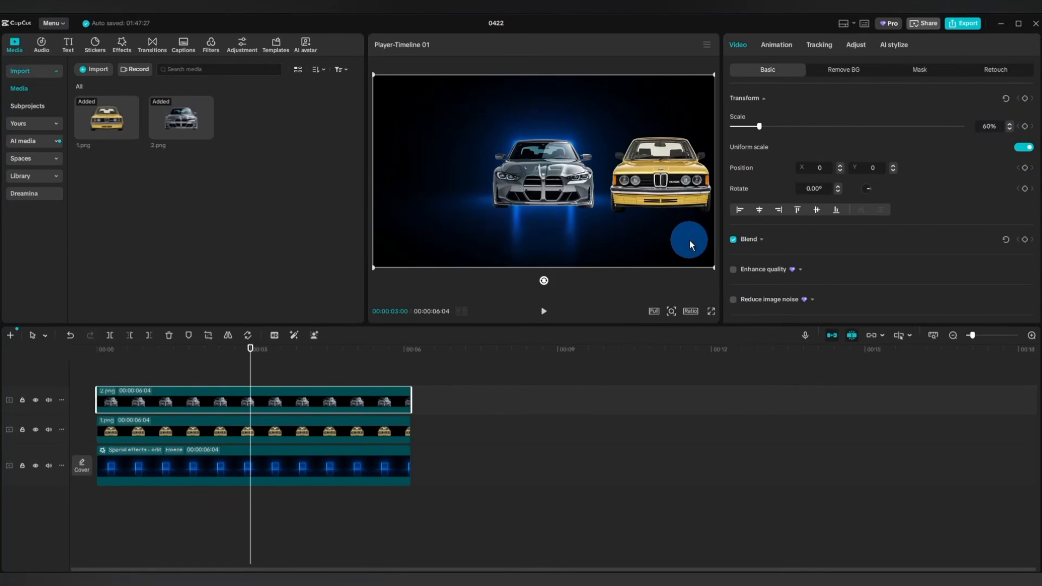
Move the grey car 2.png to the frame's left side and set its X position to -1317.
left_click_drag(559, 186, 442, 185)
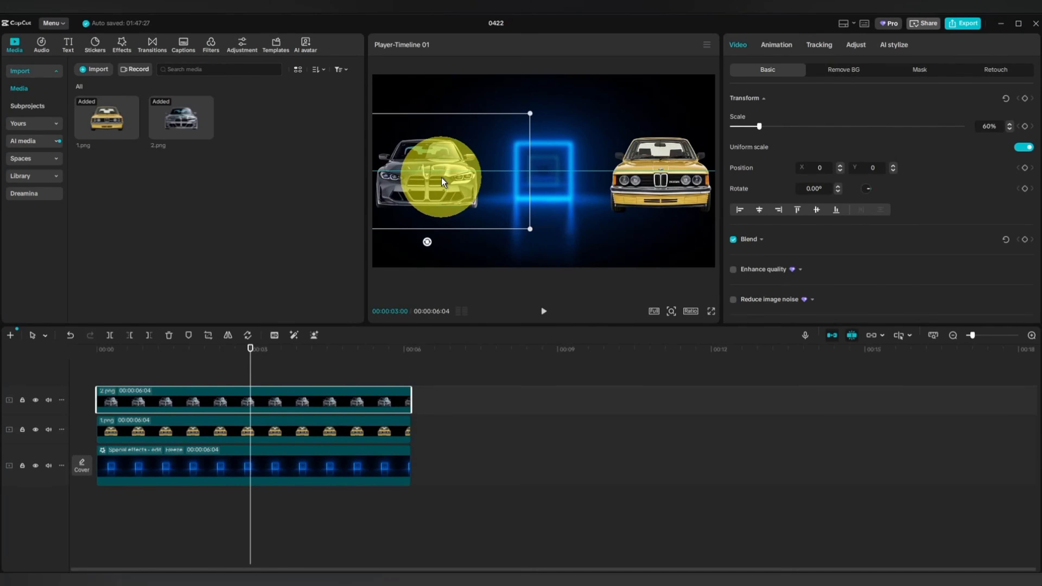
left_click(819, 168)
left_click(822, 166)
type("-1317")
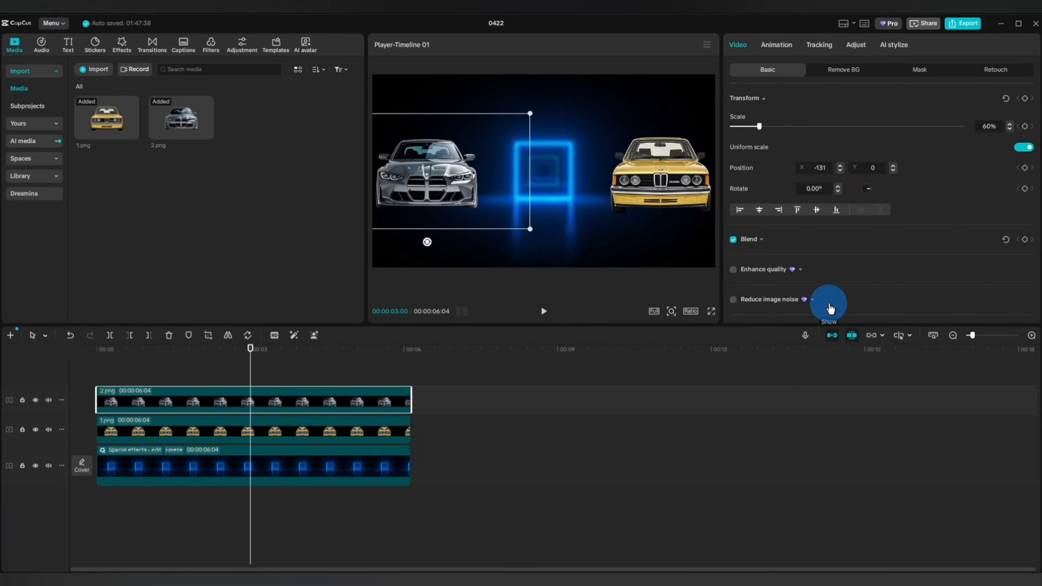
key("Return")
Add a Transform keyframe to the grey car clip 2.png at 00:00:00:15.
left_click_drag(243, 504, 133, 500)
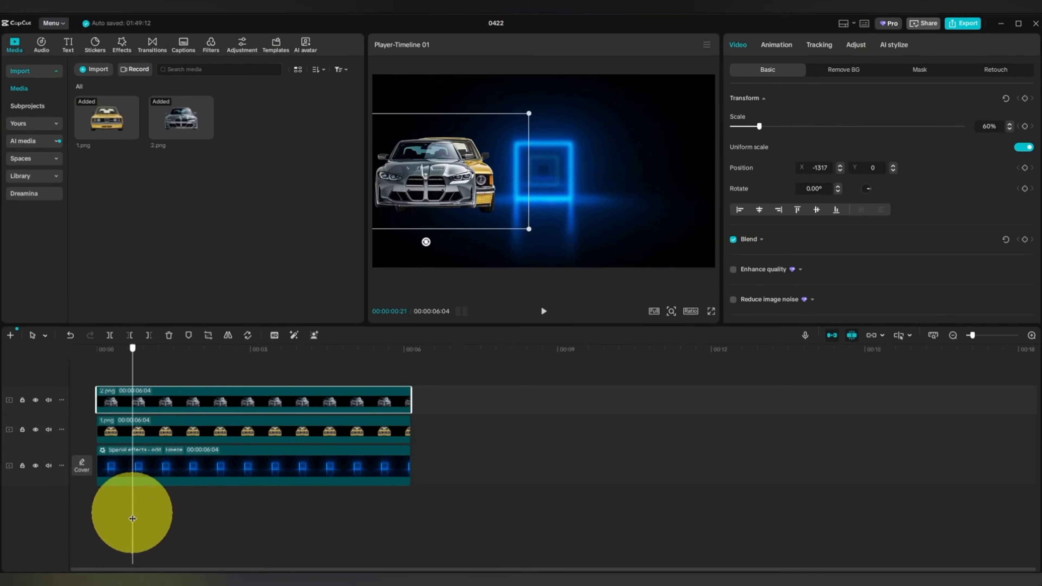
left_click(123, 432)
left_click(128, 400)
left_click(233, 452)
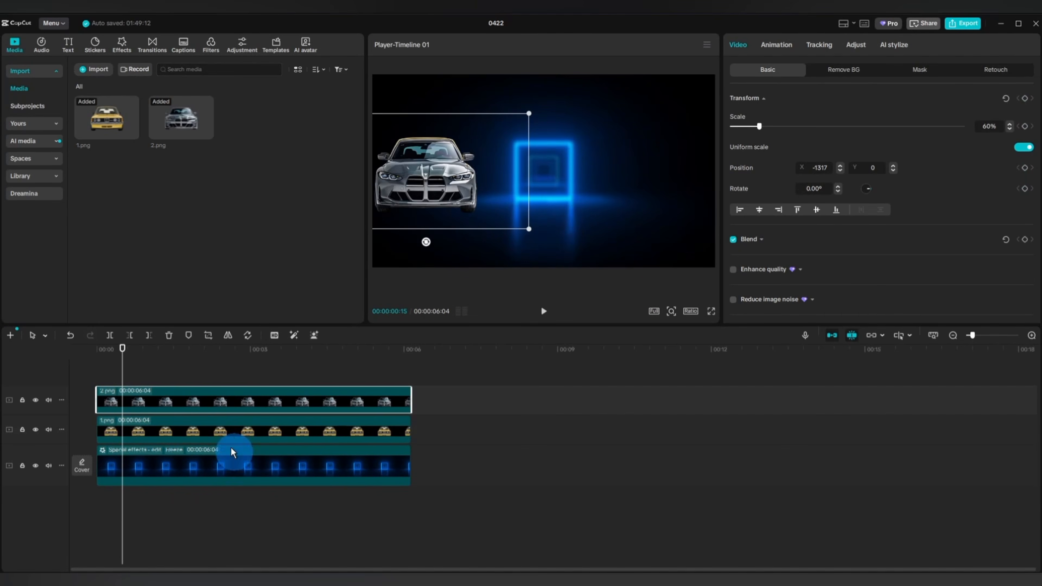
left_click(1025, 100)
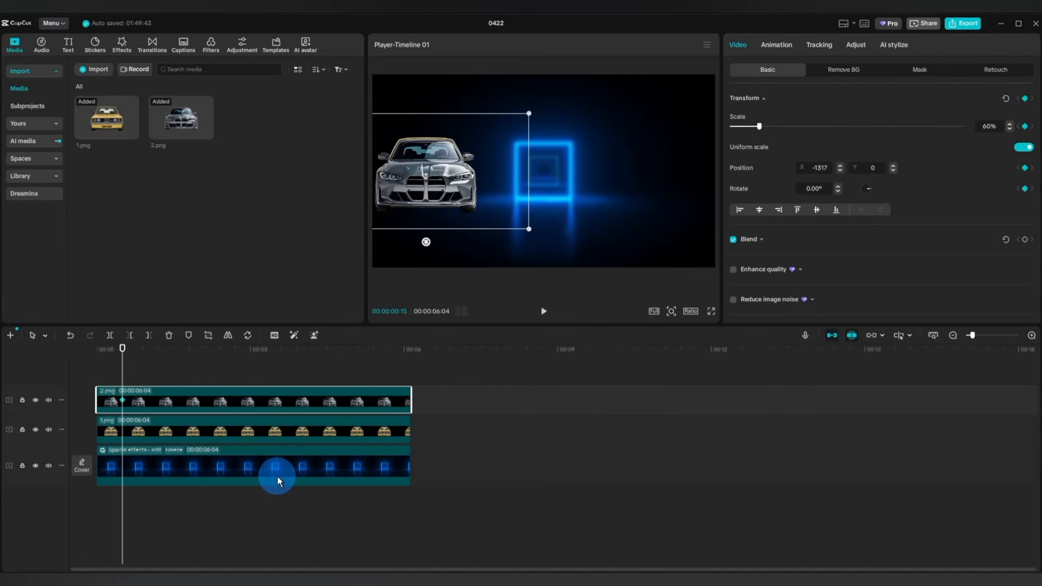
At 00:00:03:00, move the grey car to the frame's right side at X 1311, and check its keyframed motion.
left_click(250, 429)
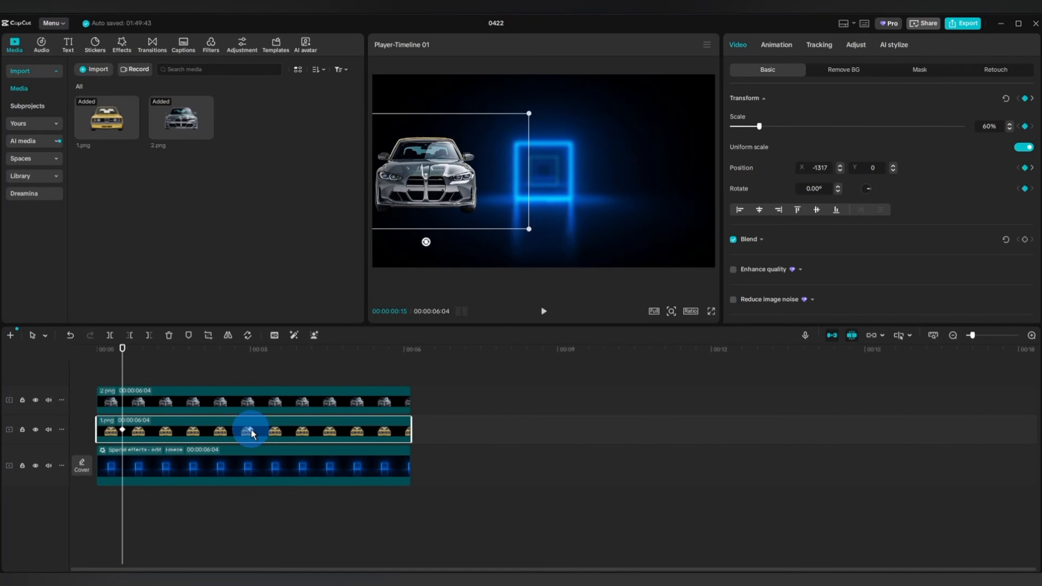
left_click(243, 421)
left_click(240, 399)
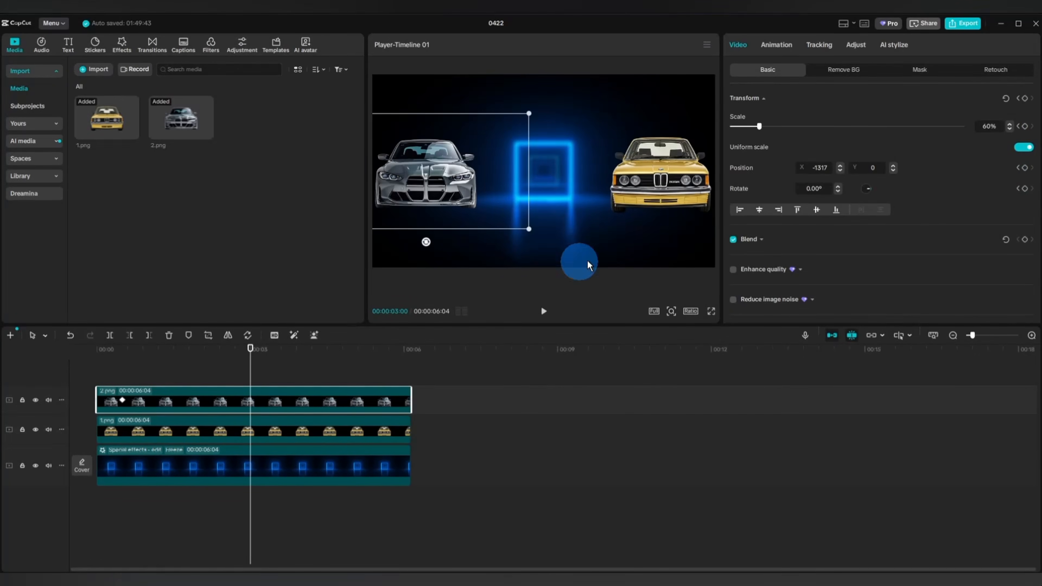
left_click_drag(424, 175, 662, 176)
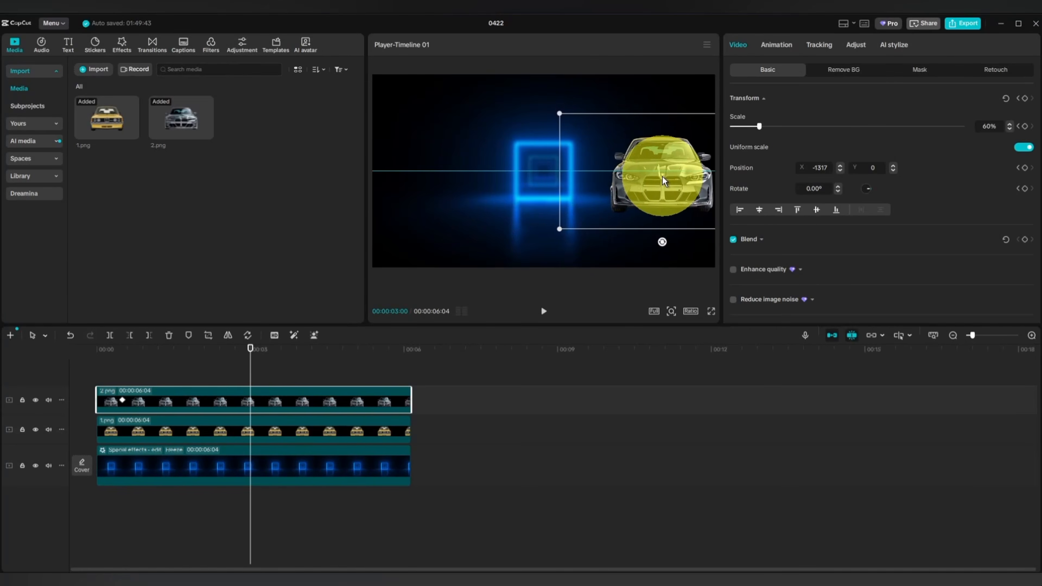
left_click(820, 169)
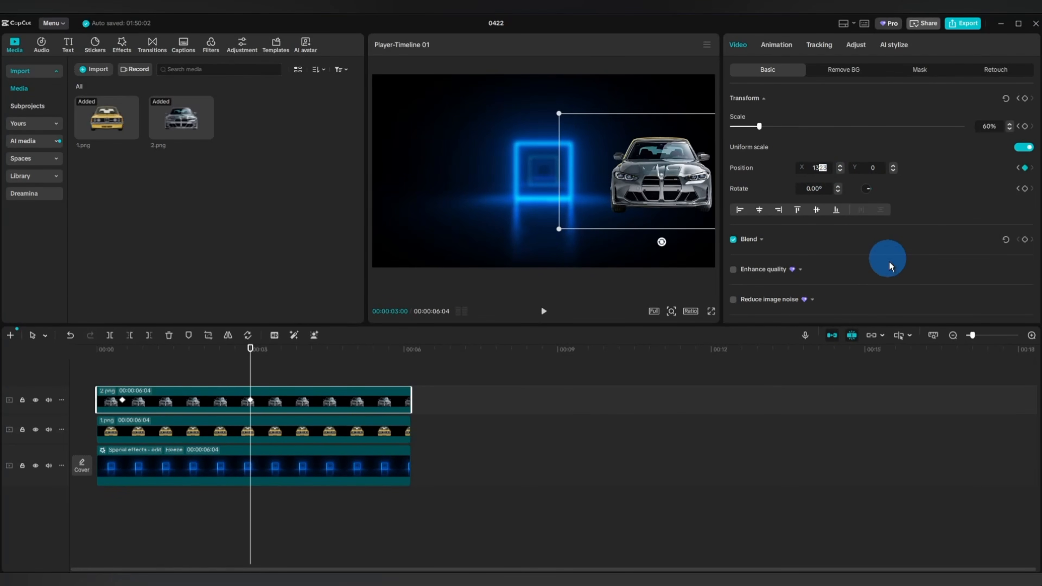
type("1311")
key("Return")
left_click(250, 512)
left_click_drag(250, 512, 116, 523)
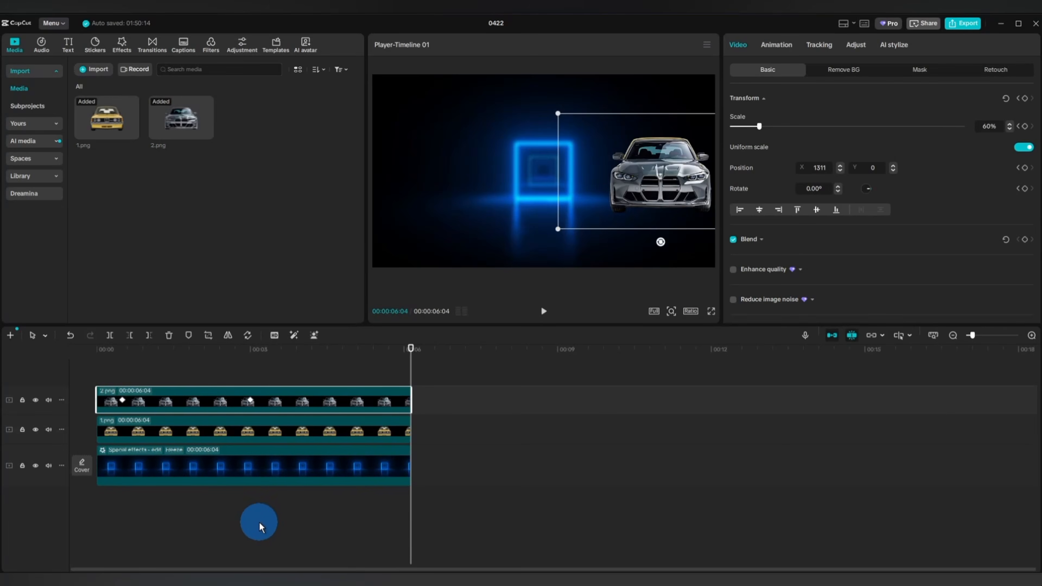
Apply the Cubic Ease preset curve to the grey car clip's keyframe at 00:00:03:00.
left_click(112, 372)
left_click_drag(112, 372, 97, 384)
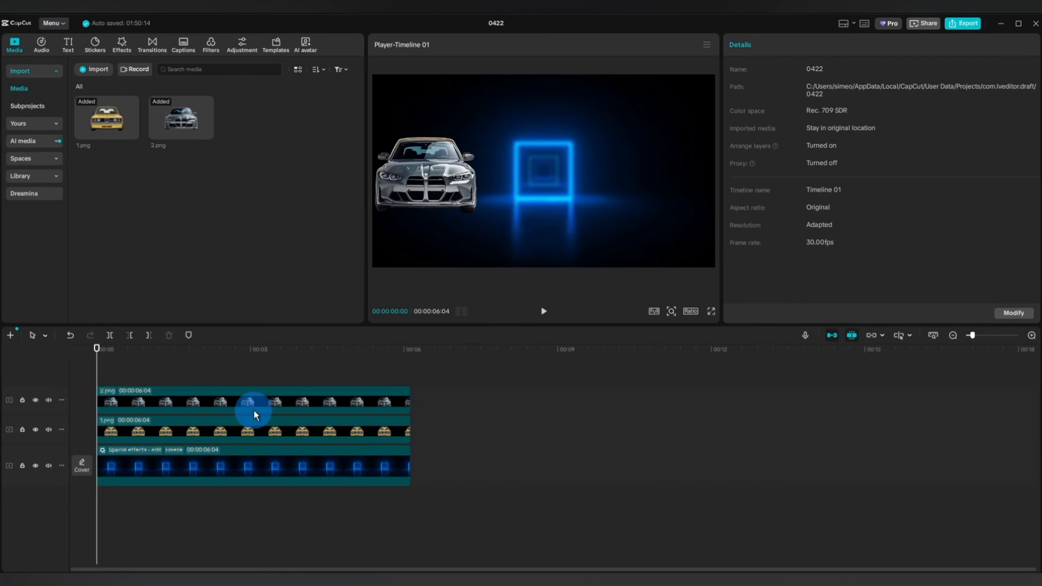
left_click(255, 411)
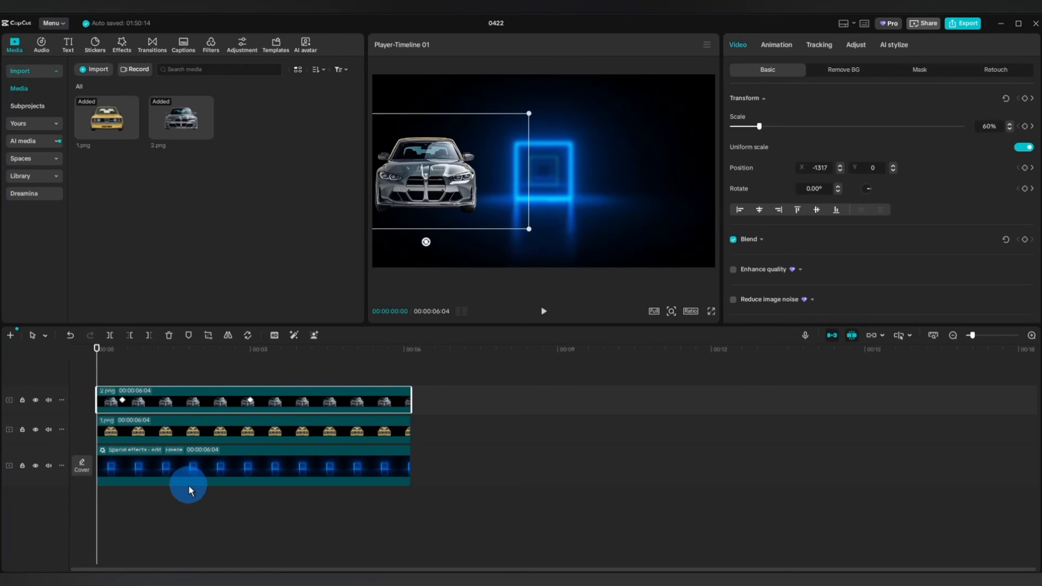
right_click(252, 404)
left_click(300, 474)
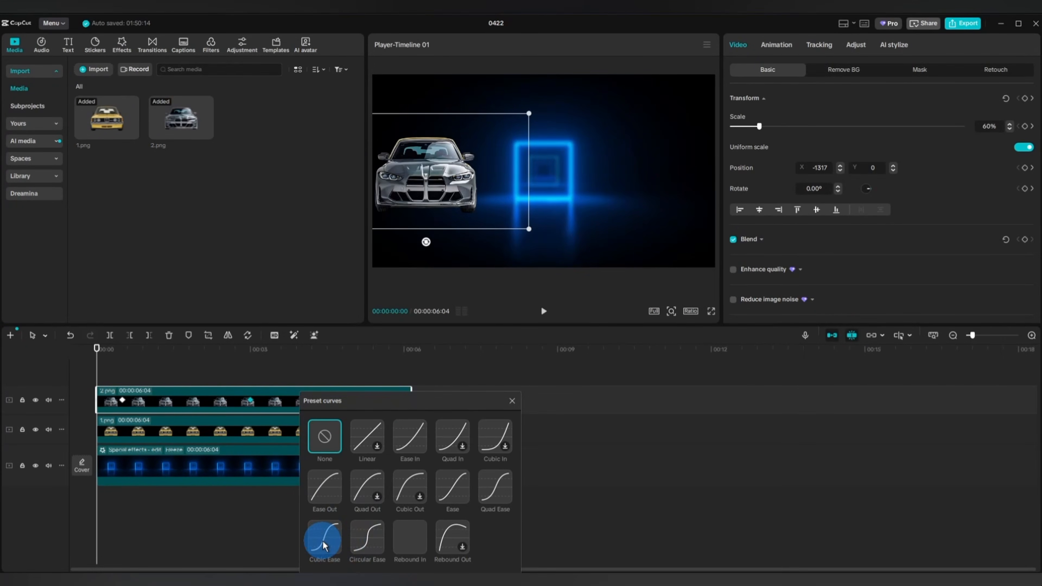
left_click(324, 542)
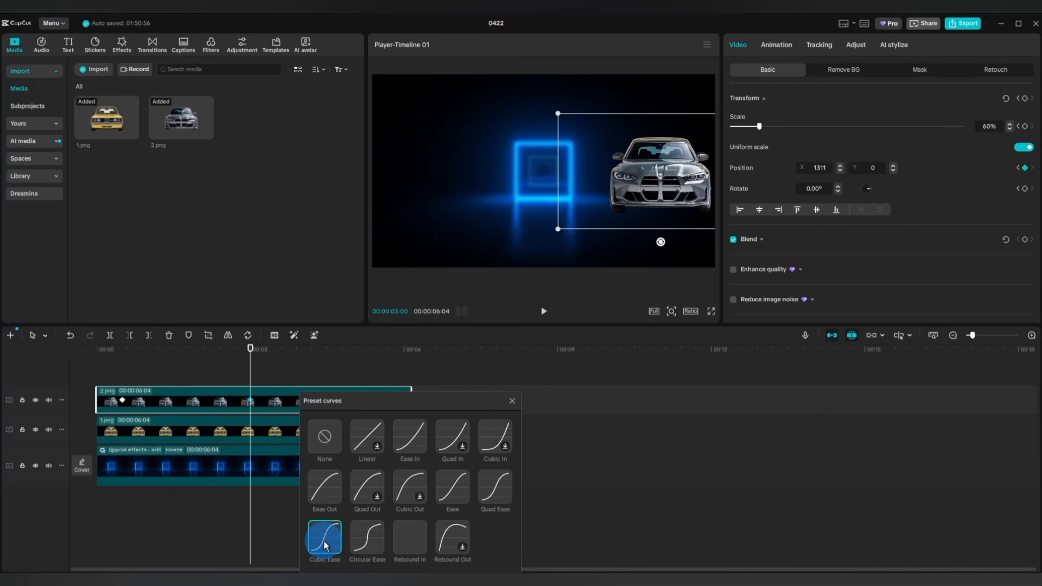
left_click(513, 402)
Apply the Cubic Ease preset curve to the yellow car clip's keyframe at 00:00:03:00.
left_click(256, 441)
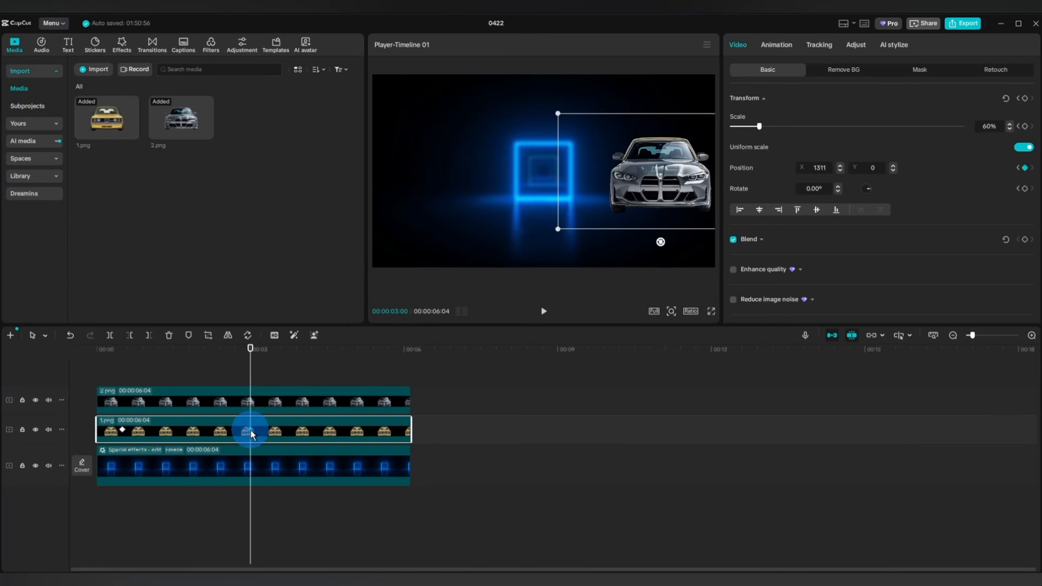
right_click(250, 431)
left_click(297, 524)
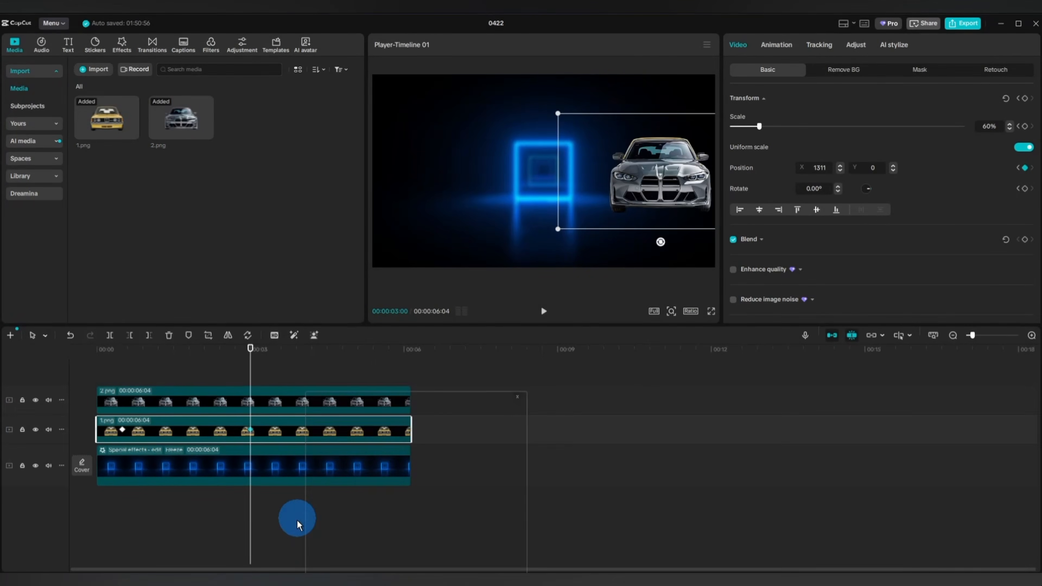
left_click(333, 542)
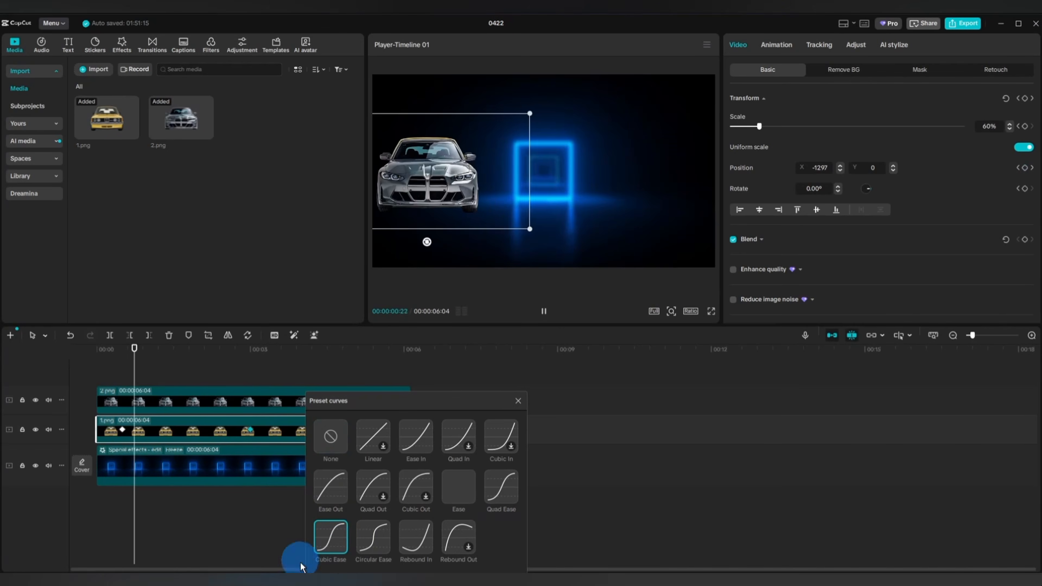
left_click(519, 402)
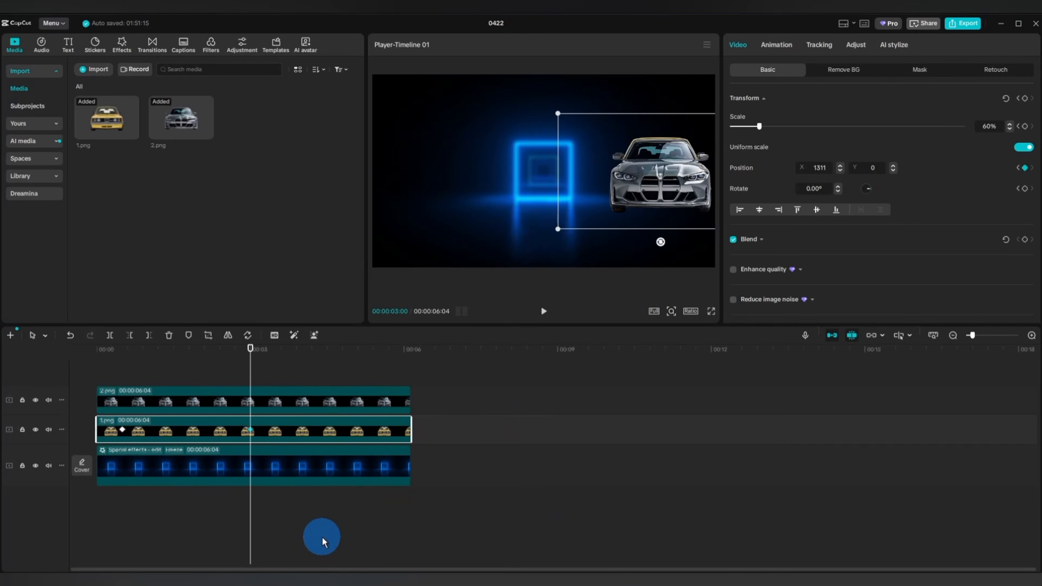
Try to trim away the part of 2.png before 00:00:01:22, check the motion, and undo the trim.
left_click(194, 406)
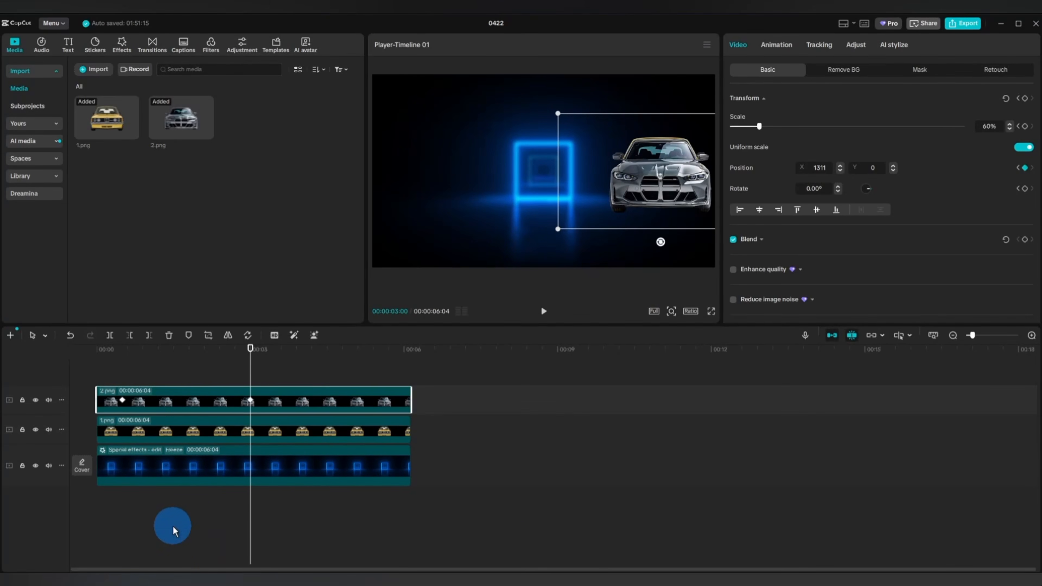
left_click_drag(248, 526, 189, 529)
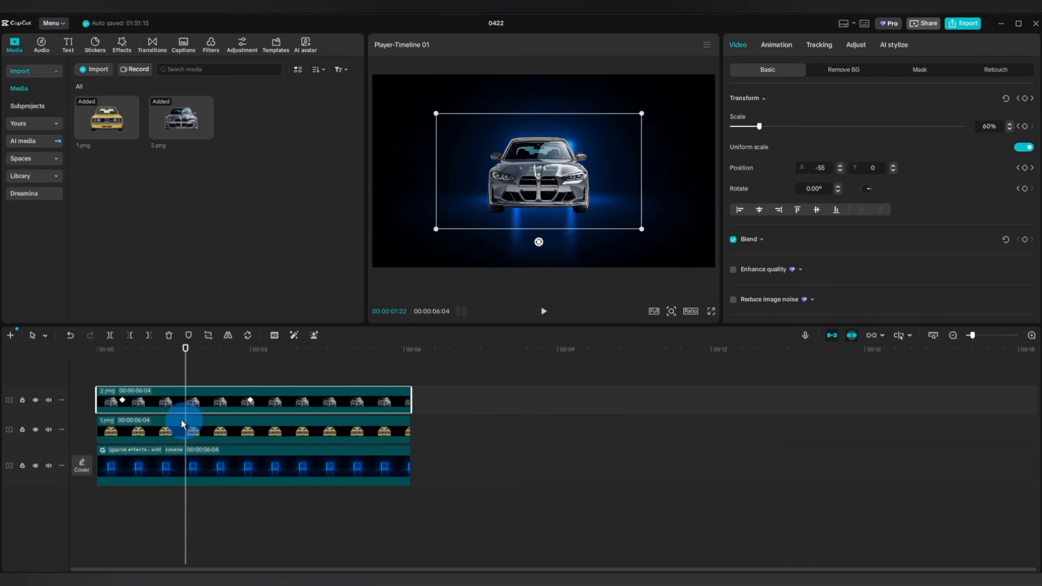
left_click(130, 338)
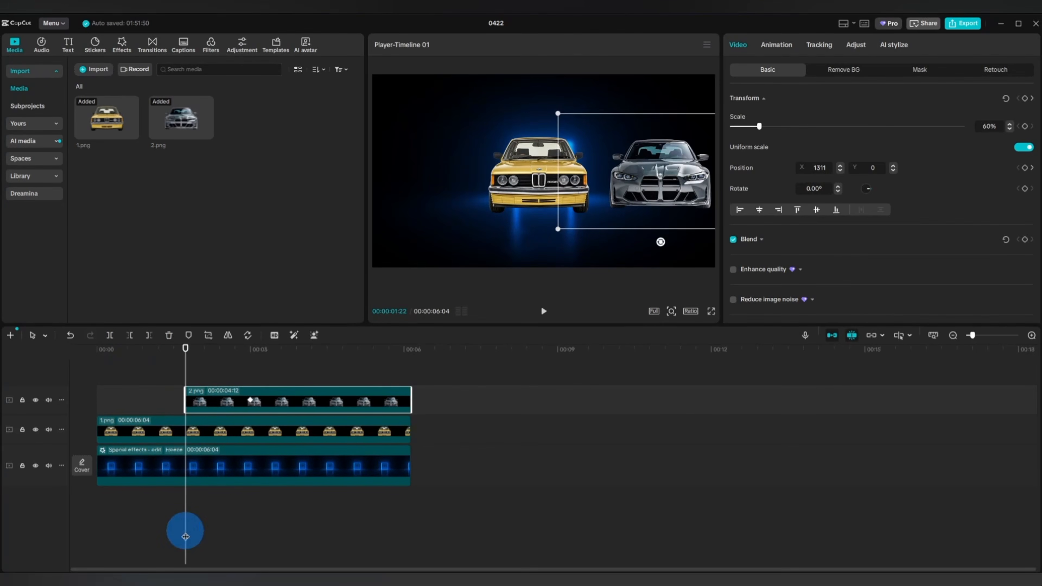
left_click_drag(220, 529, 98, 531)
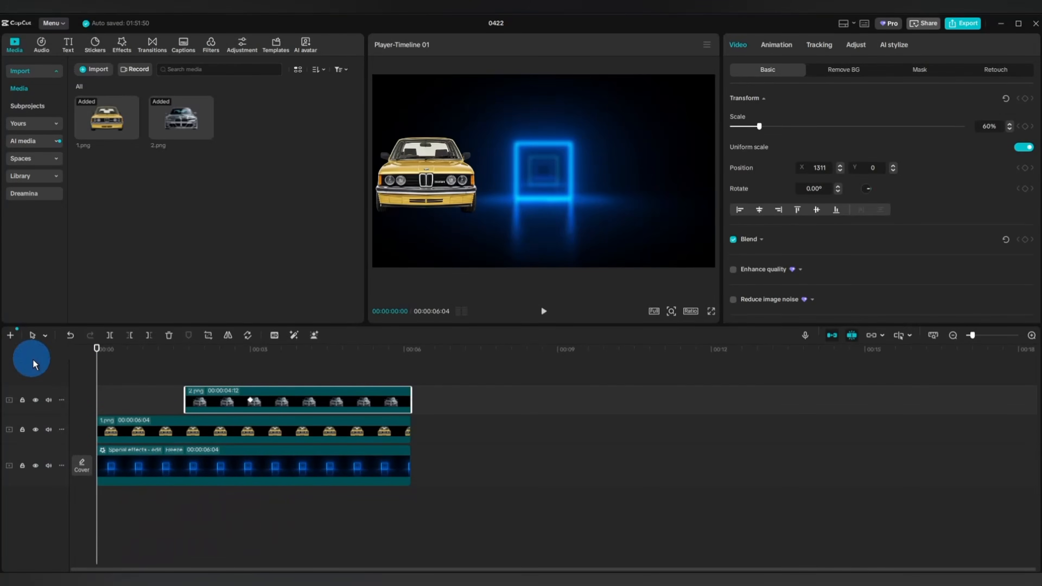
left_click(71, 335)
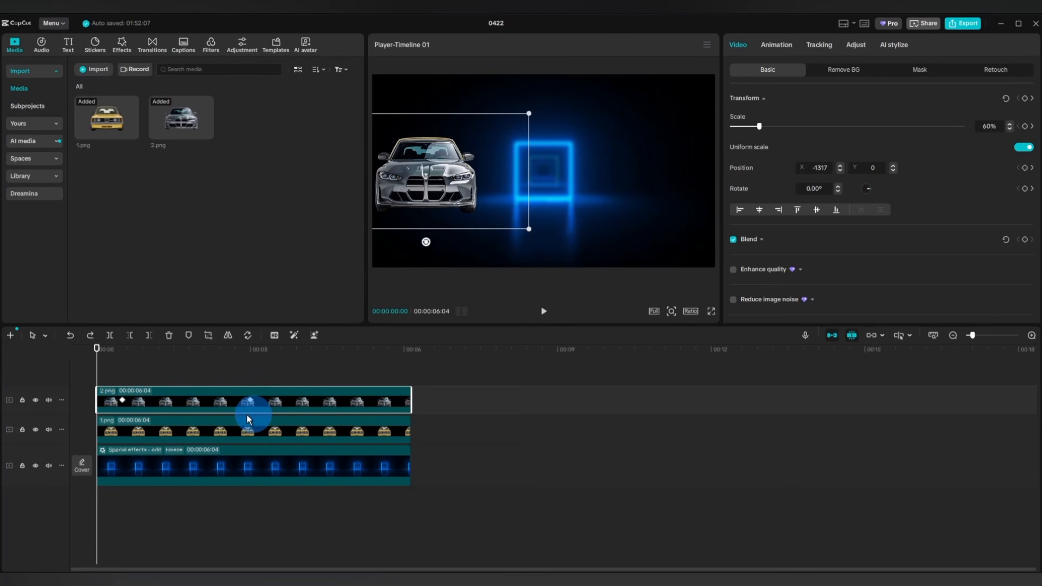
Convert 2.png and 1.png each into its own compound clip.
right_click(216, 404)
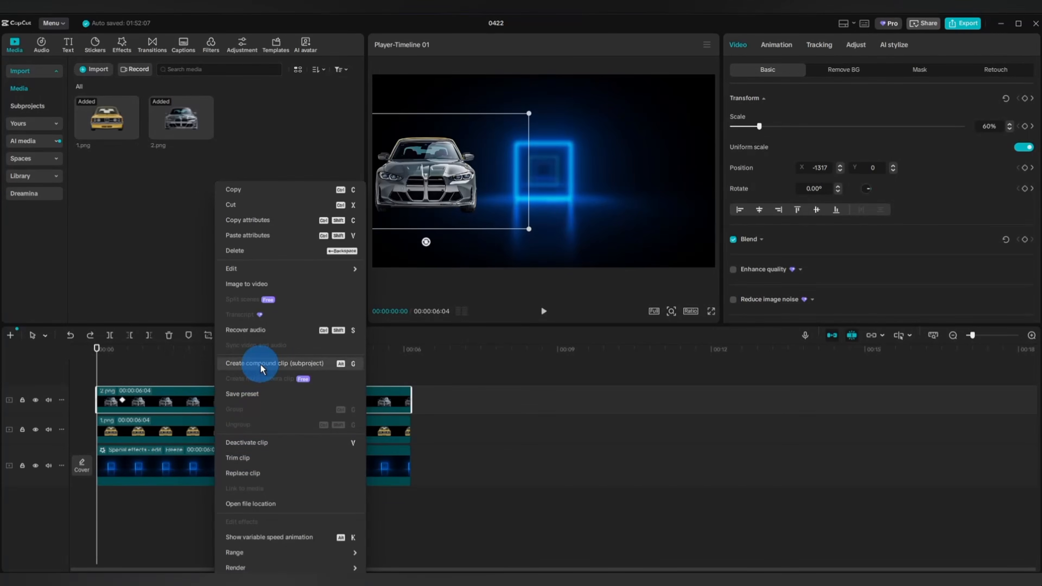
left_click(261, 365)
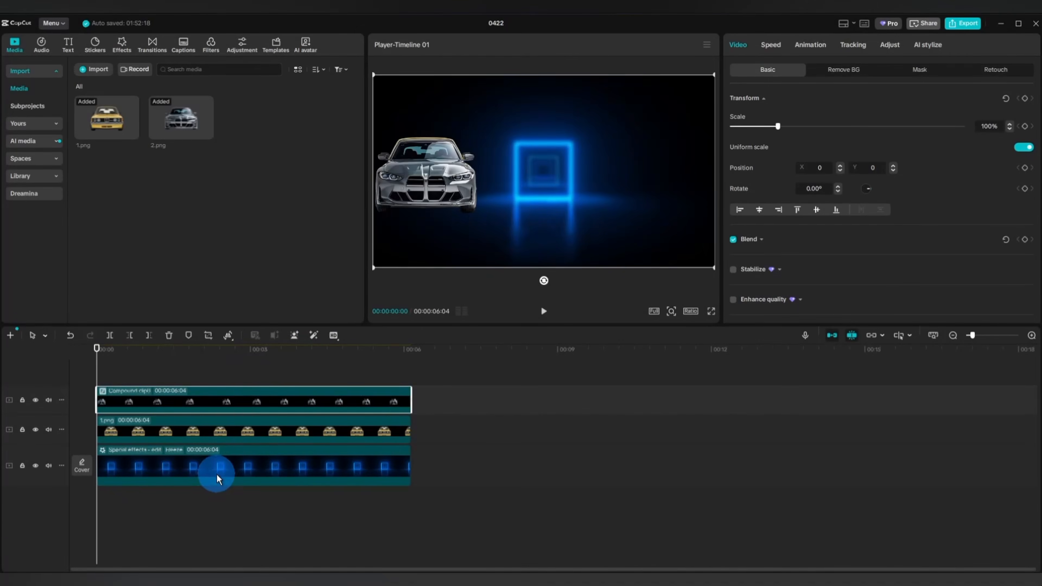
left_click(210, 434)
right_click(210, 434)
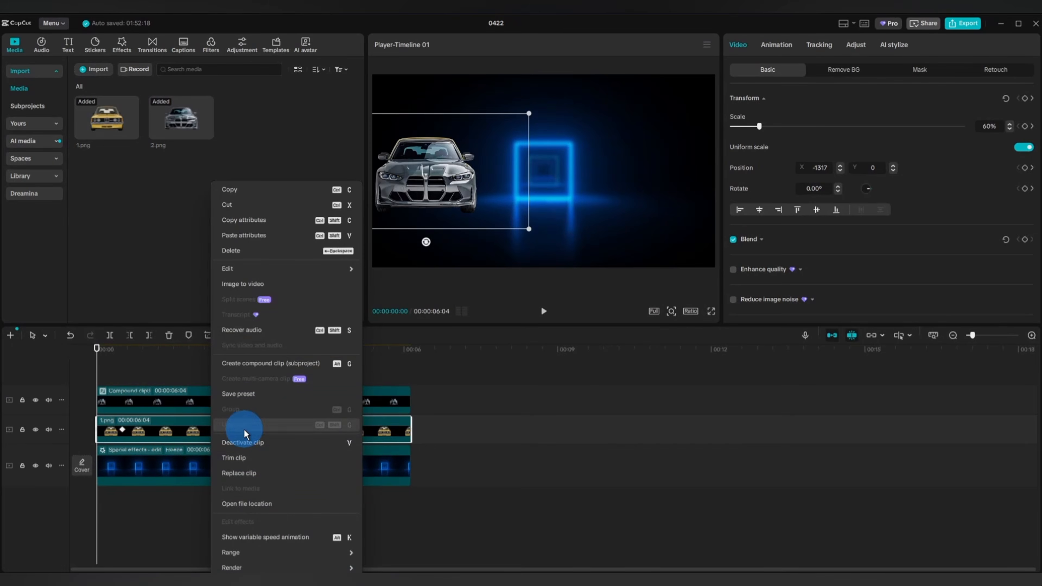
left_click(246, 364)
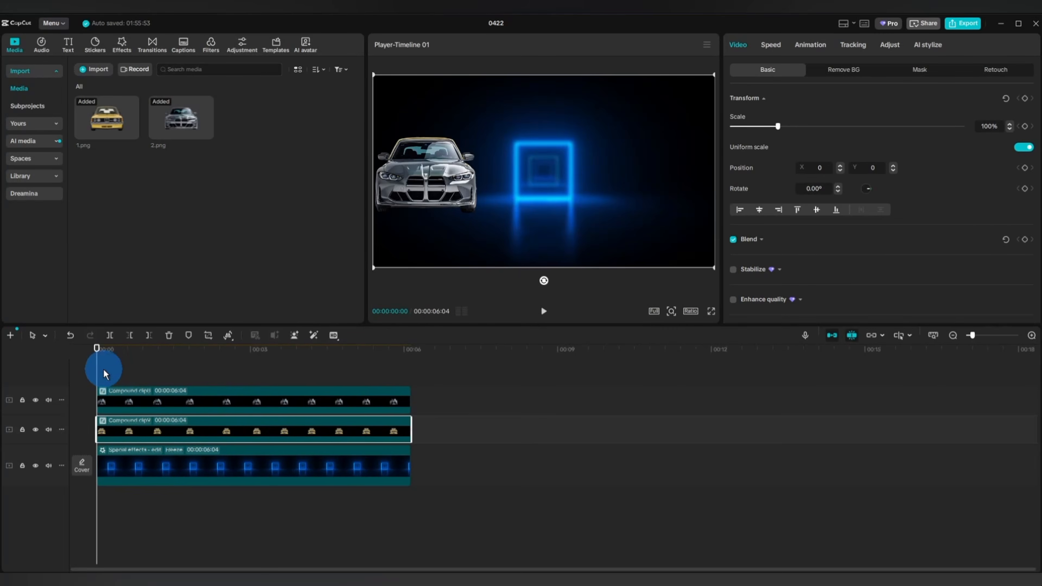
Trim the yellow car compound clip to end at 00:00:01:22 and the grey car compound clip to start there.
left_click_drag(96, 373, 185, 380)
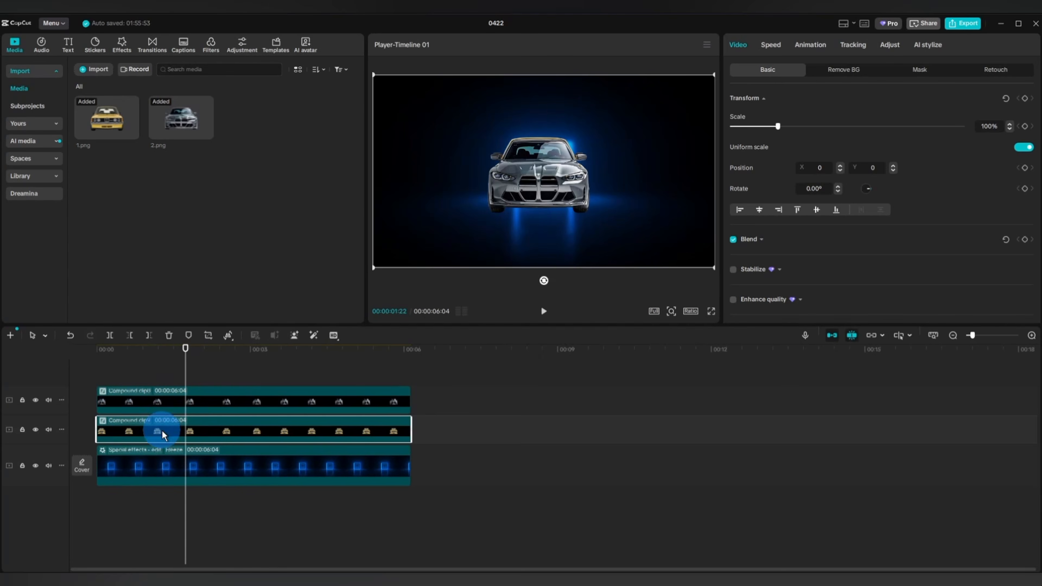
left_click(169, 433)
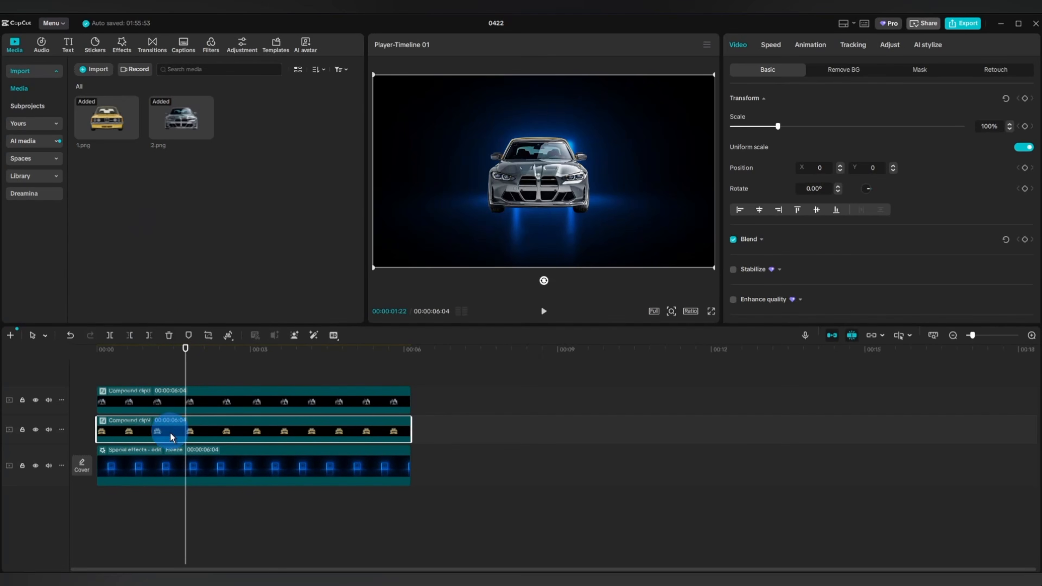
left_click(149, 336)
left_click(92, 482)
left_click(205, 400)
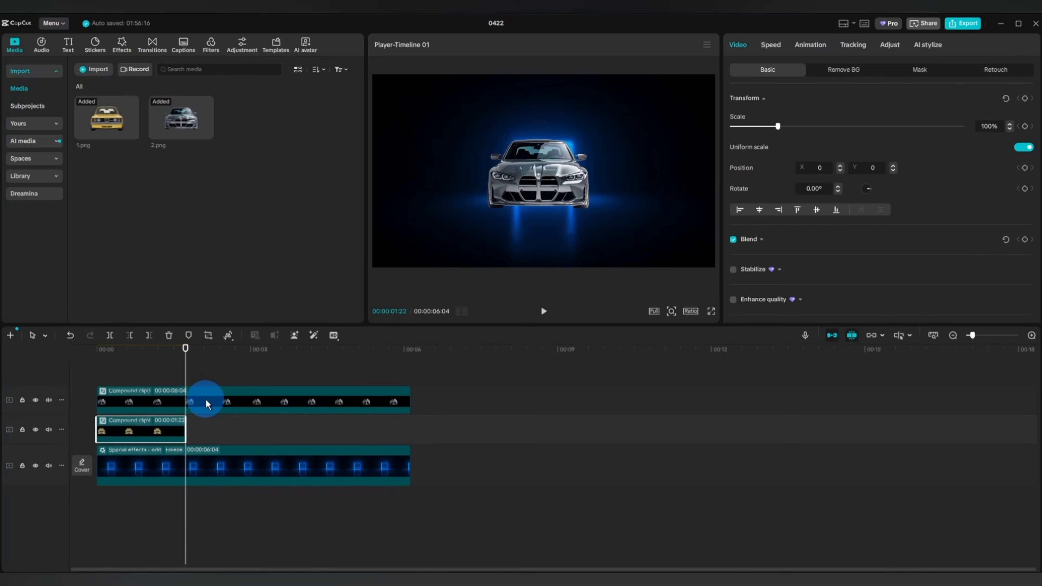
left_click(131, 336)
Combine the trimmed yellow and grey car clips into a single compound clip.
left_click(125, 384)
left_click(211, 374)
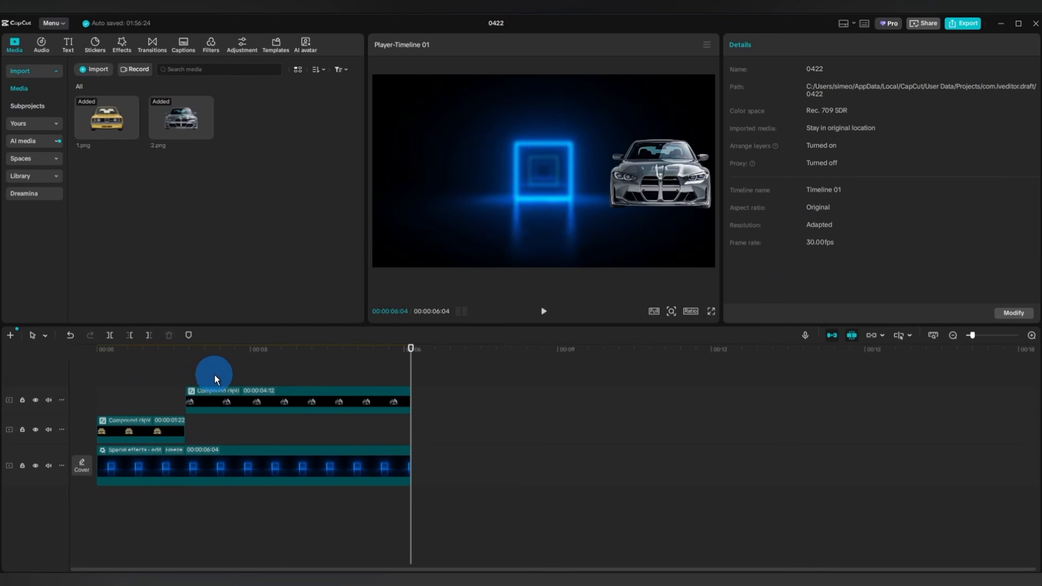
left_click(168, 430)
right_click(166, 429)
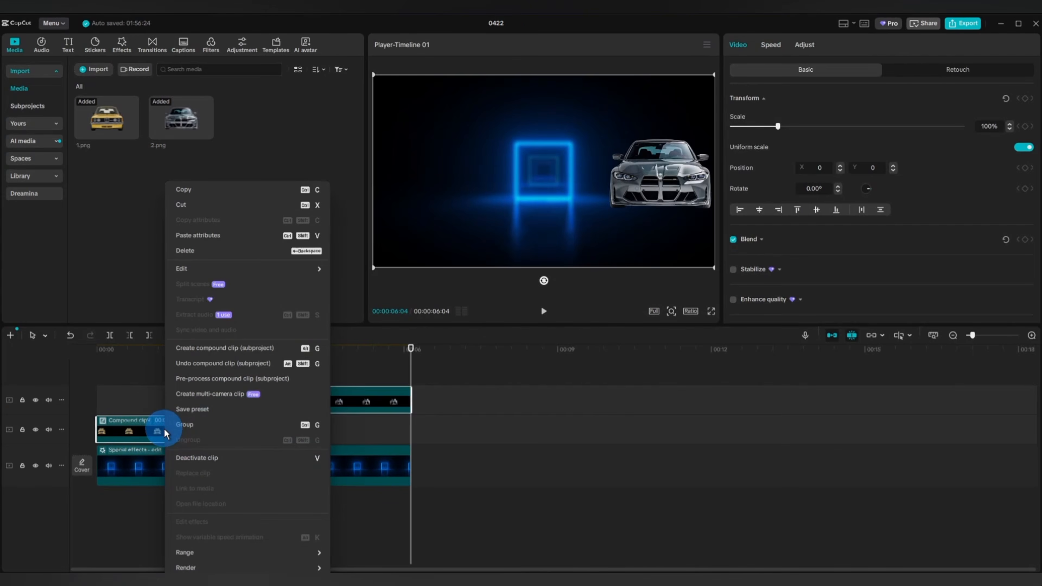
left_click(197, 349)
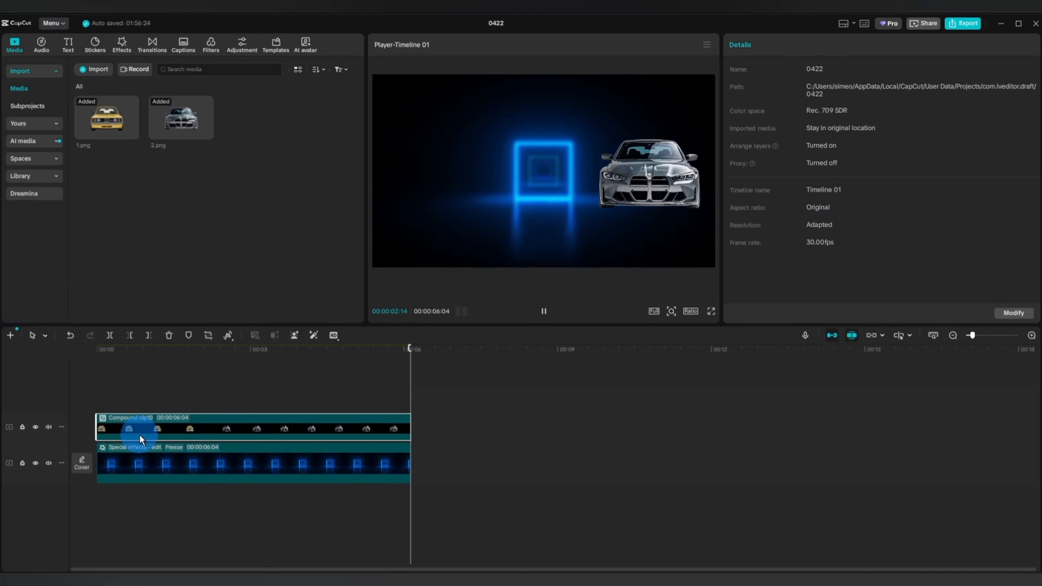
Enable Motion blur on the combined car clip, lower its Blur amount, raise its Blend amount, and play the result.
left_click(140, 436)
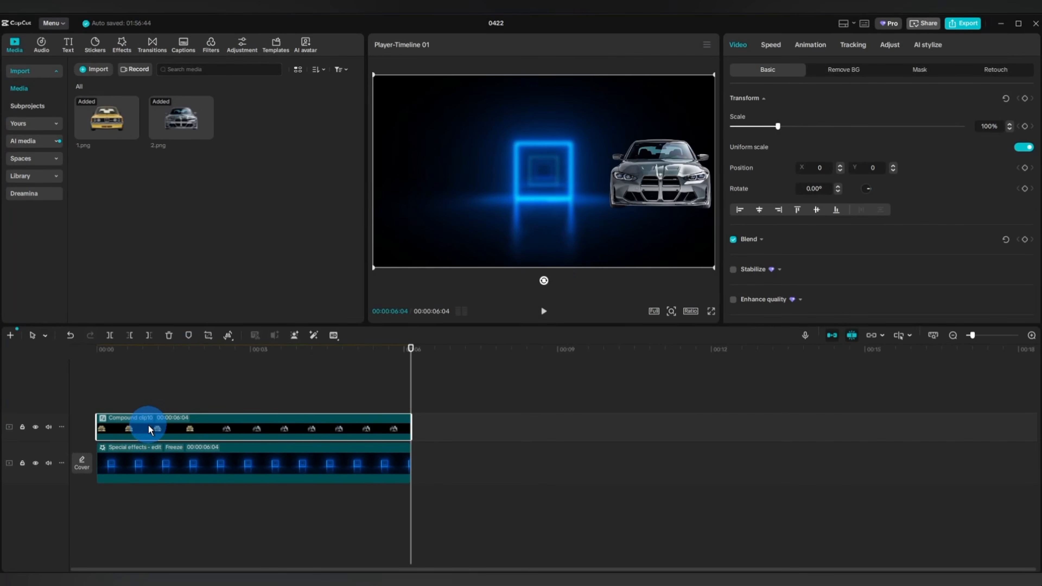
scroll(862, 164, "down", 10)
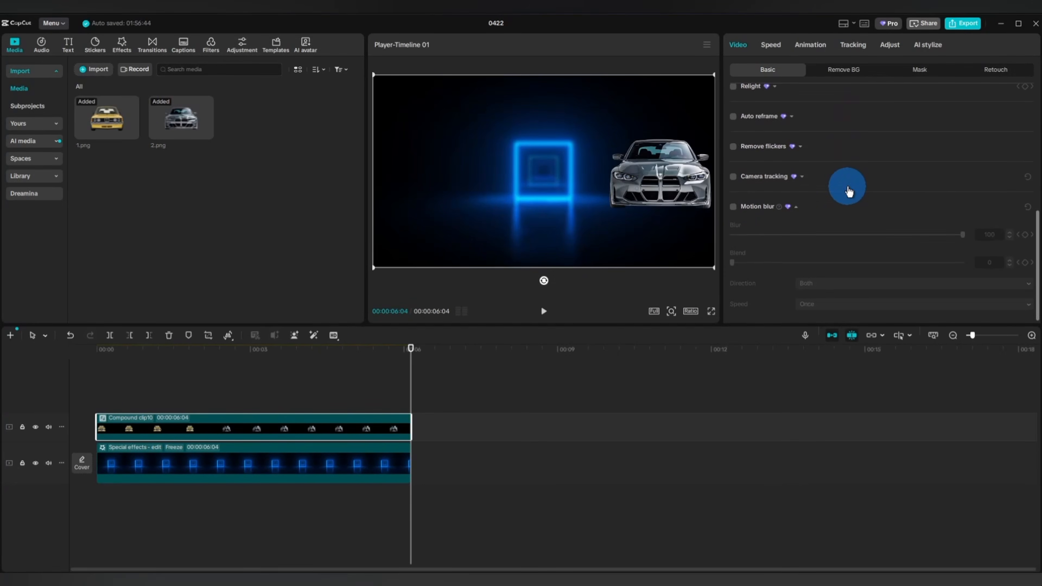
left_click(733, 203)
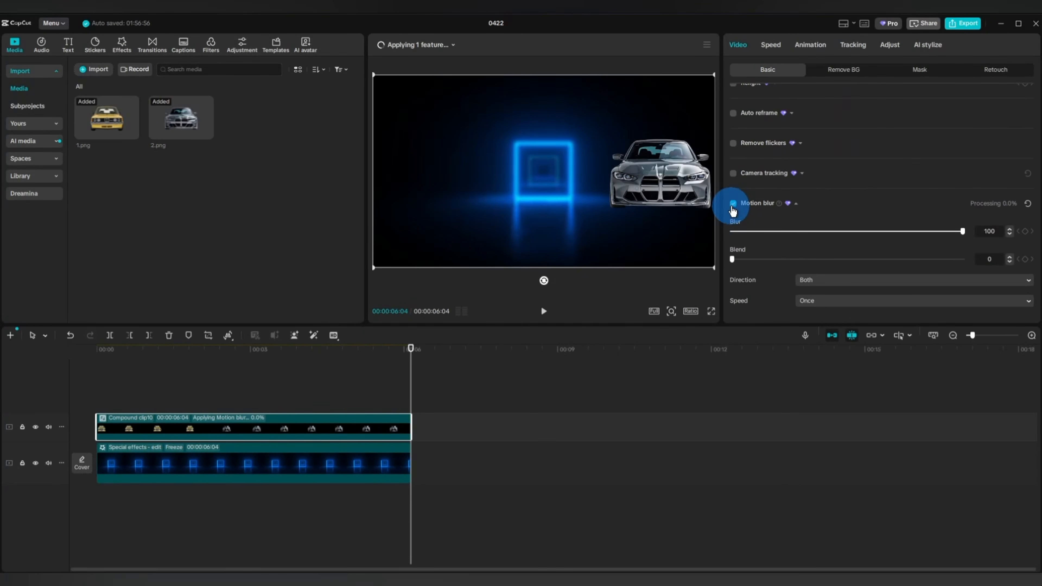
left_click_drag(963, 231, 827, 249)
left_click_drag(733, 260, 904, 263)
key("space")
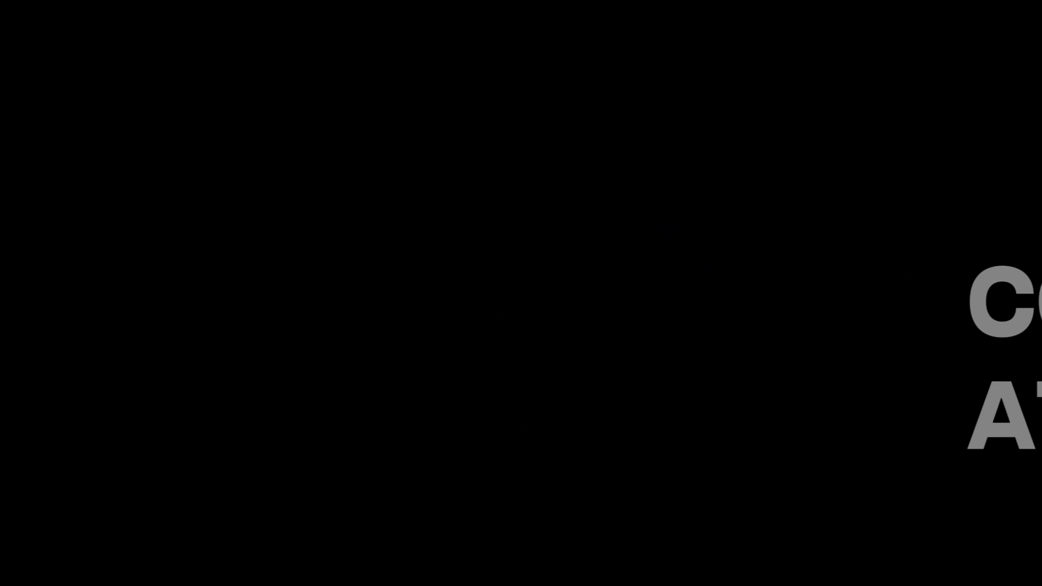
left_click(169, 566)
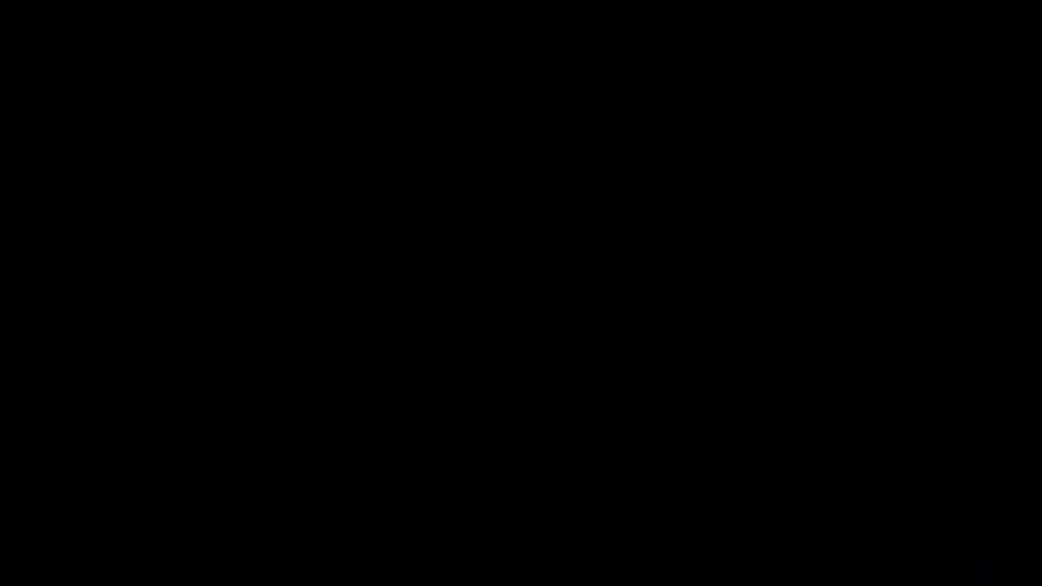
left_click(404, 222)
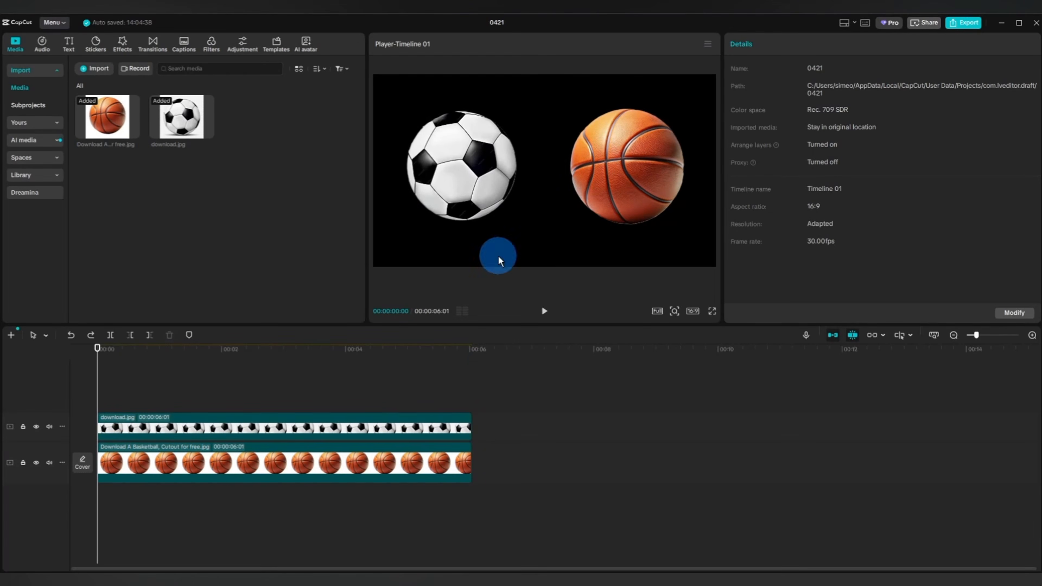
left_click(276, 432)
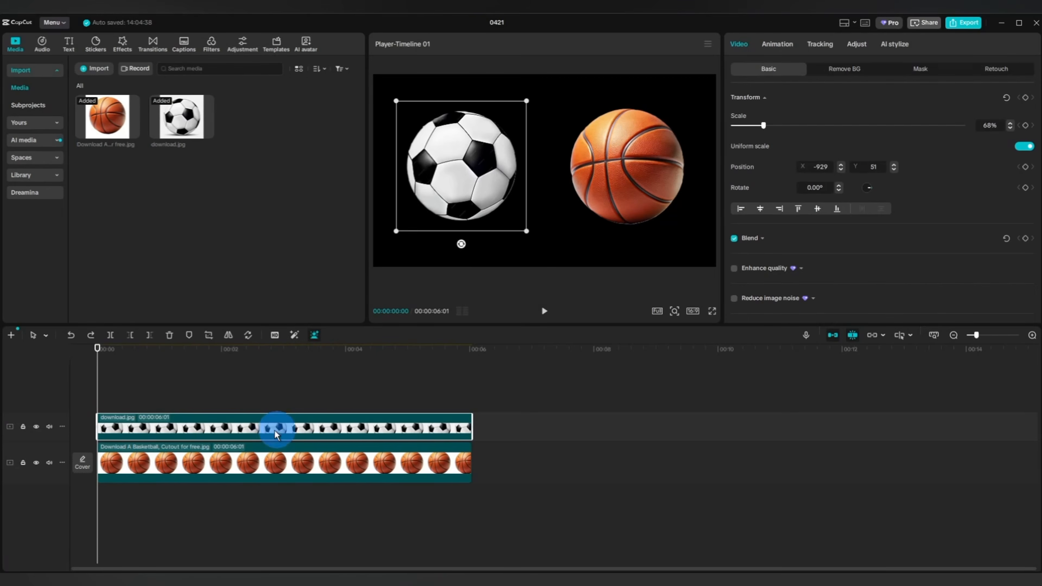
Hide the soccer ball track, scale the basketball to 20%, and keyframe it in the frame's lower-left corner at 00:00:00:00.
left_click(36, 427)
left_click(294, 478)
left_click_drag(655, 195, 458, 210)
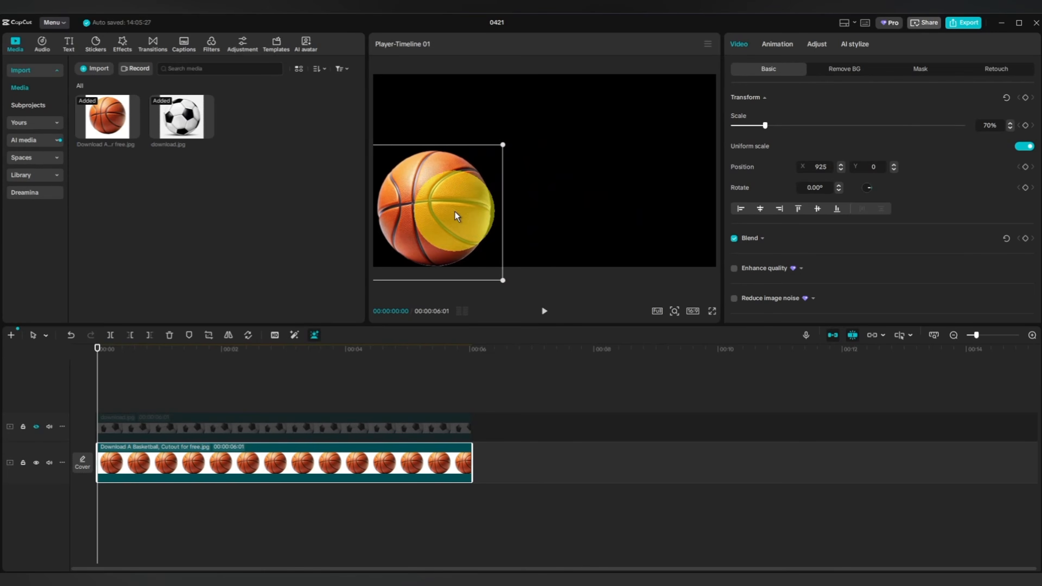
left_click(986, 121)
type("20")
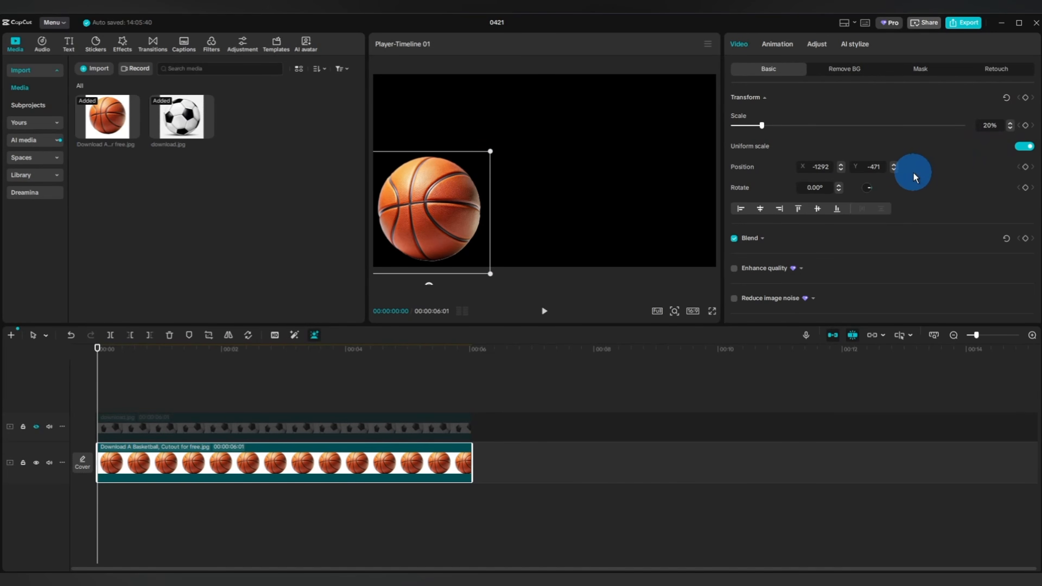
key("Return")
left_click_drag(426, 209, 393, 247)
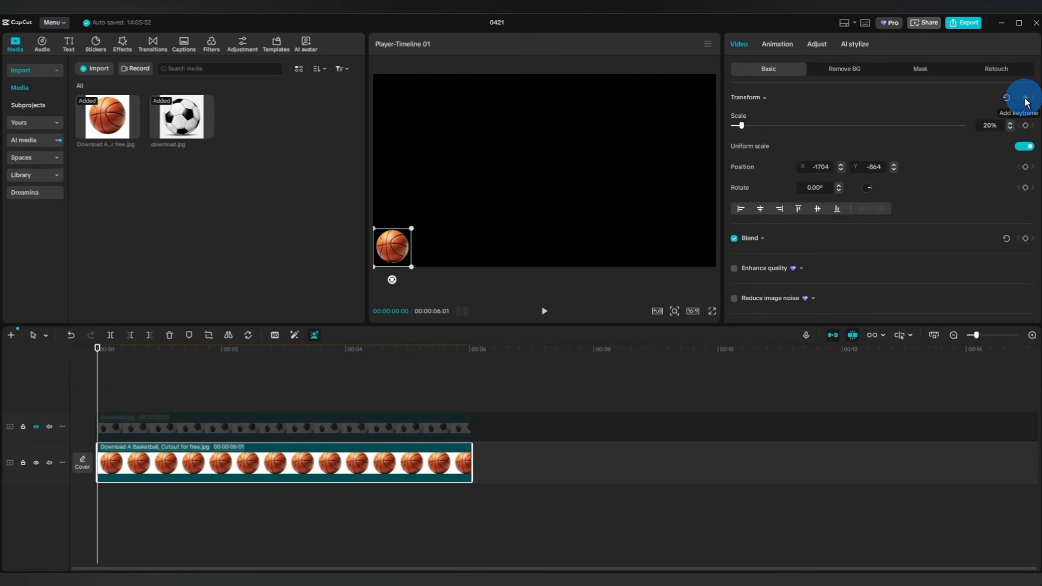
At 00:00:02:00, keyframe the basketball at position X 0, Y 406 with 67% scale and 361.36° rotation.
left_click_drag(96, 397, 221, 390)
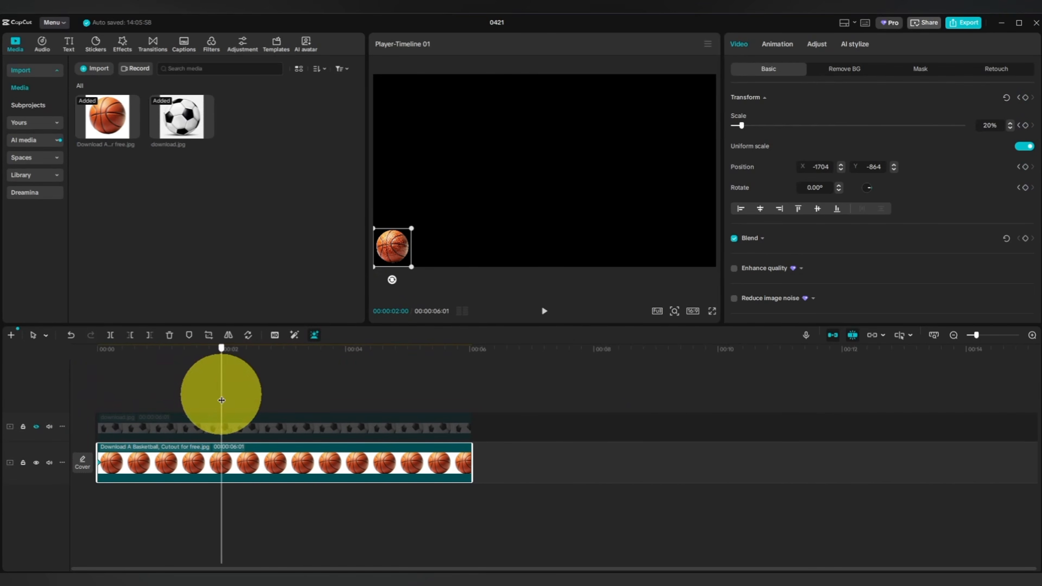
left_click_drag(392, 245, 542, 105)
left_click_drag(742, 125, 764, 126)
left_click_drag(537, 123, 536, 149)
left_click_drag(868, 187, 875, 194)
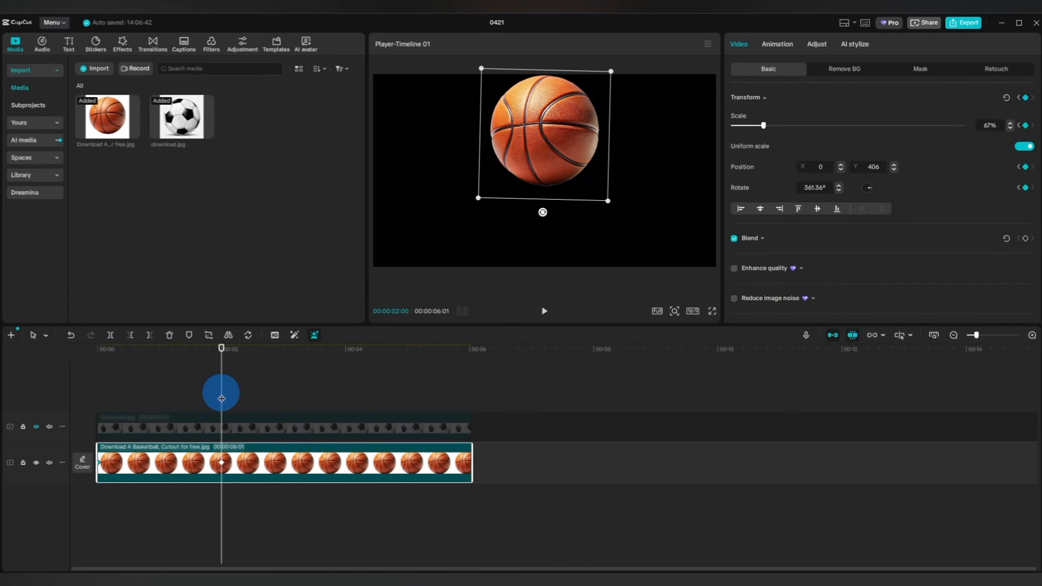
At 00:00:04:00, keyframe the basketball outside the frame's lower-right corner at X 1892, Y -1409, with 20% scale and 1079.89° rotation.
left_click_drag(221, 398, 344, 408)
left_click_drag(550, 127, 714, 291)
double_click(988, 126)
type("20")
key("Return")
left_click_drag(872, 189, 875, 185)
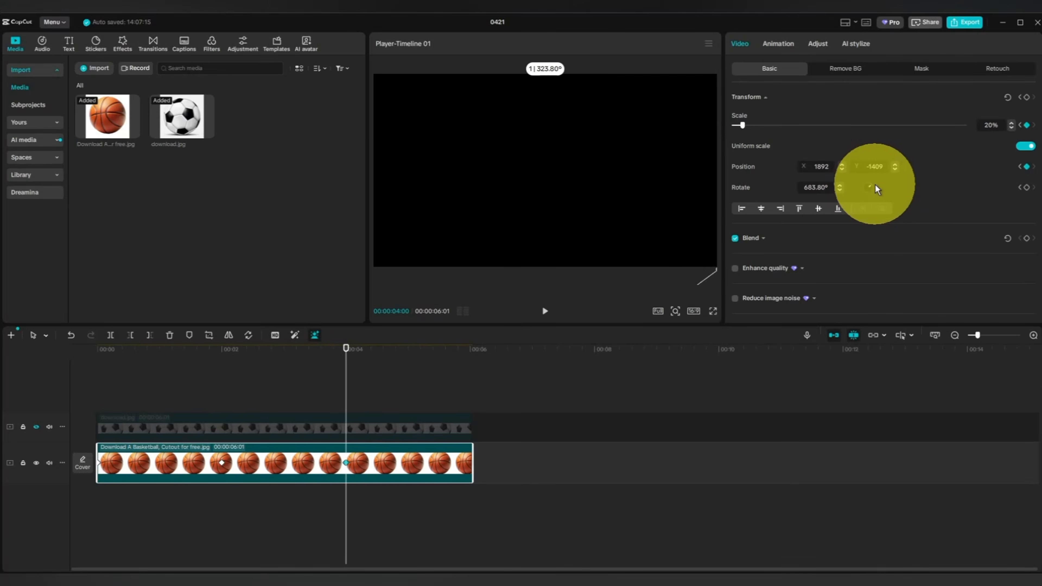
Show the basketball clip's variable speed animation and shape its Y position graph into a wide smooth arc around the 2-second keyframe.
left_click_drag(344, 542, 98, 558)
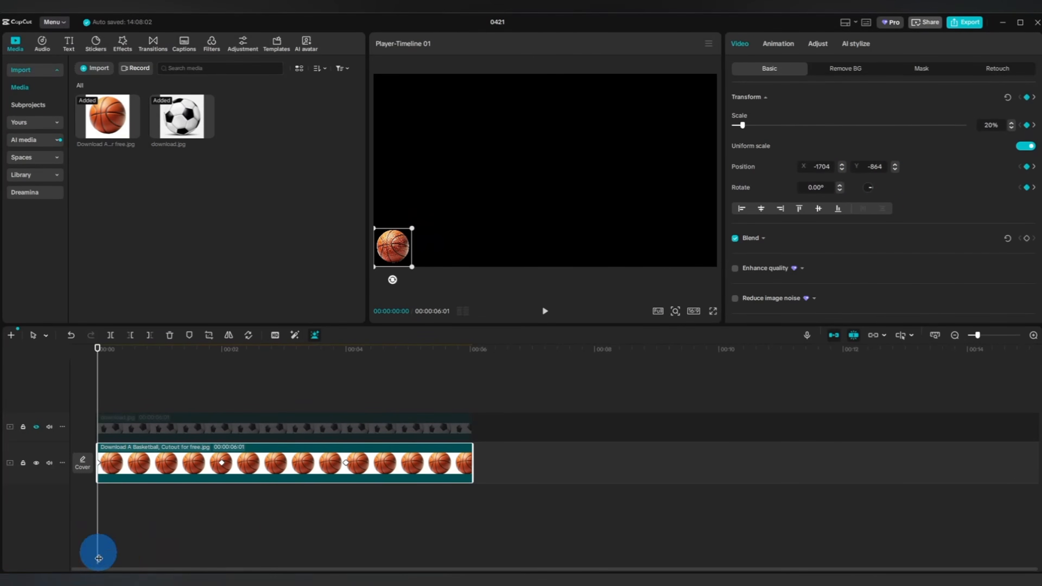
right_click(278, 464)
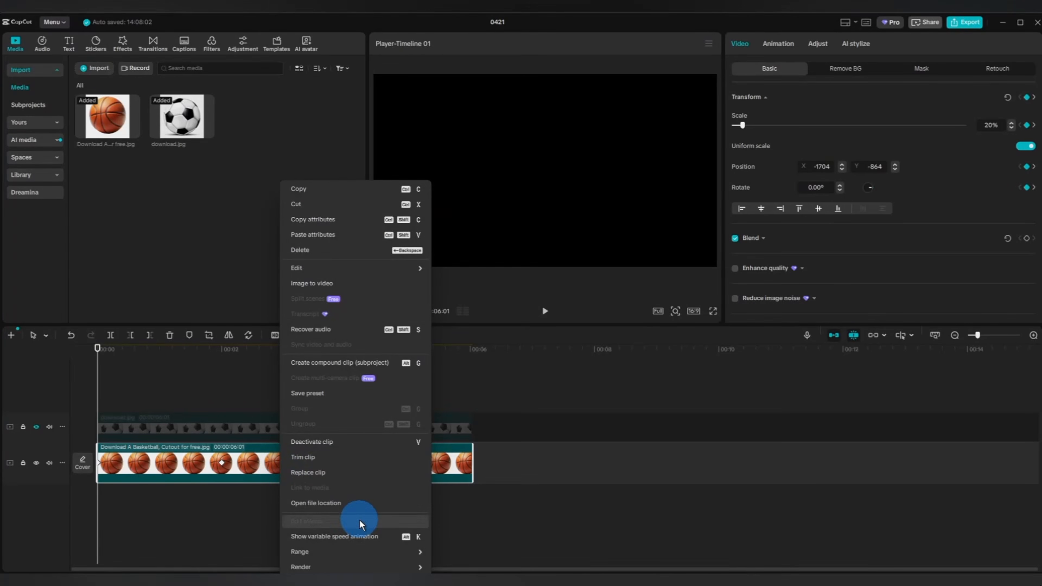
left_click(360, 535)
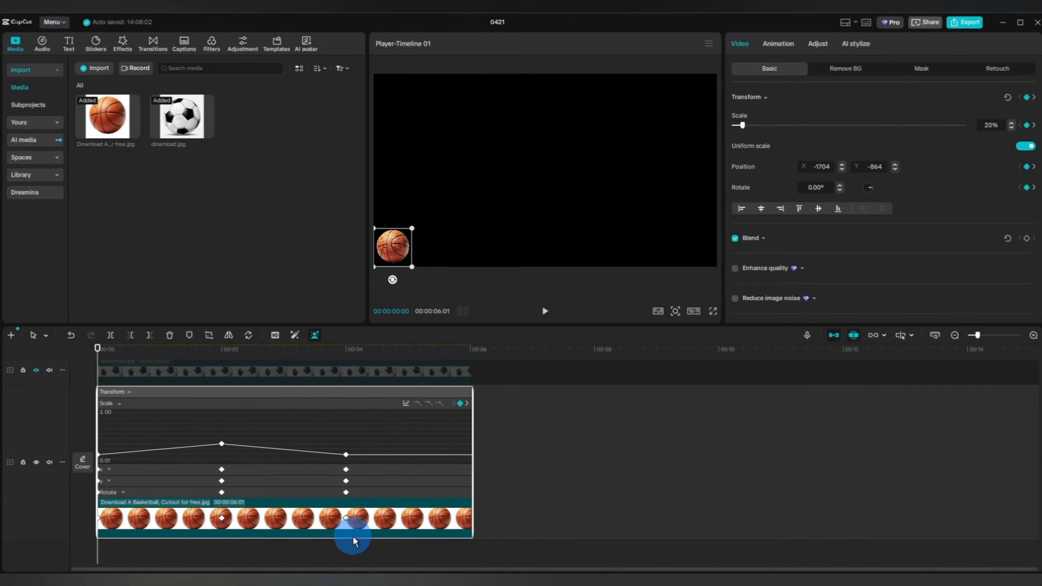
left_click(110, 485)
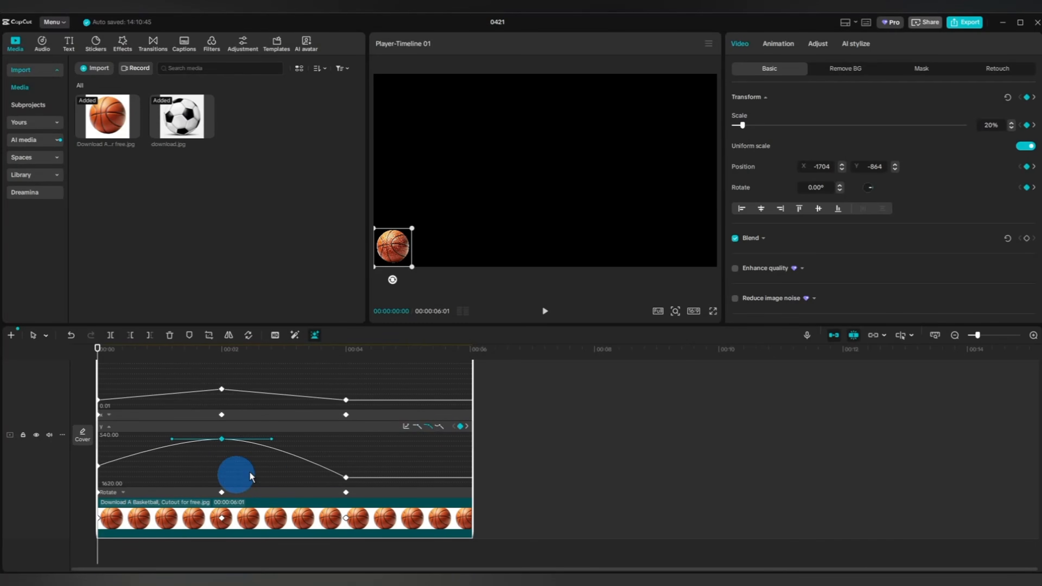
left_click(273, 440)
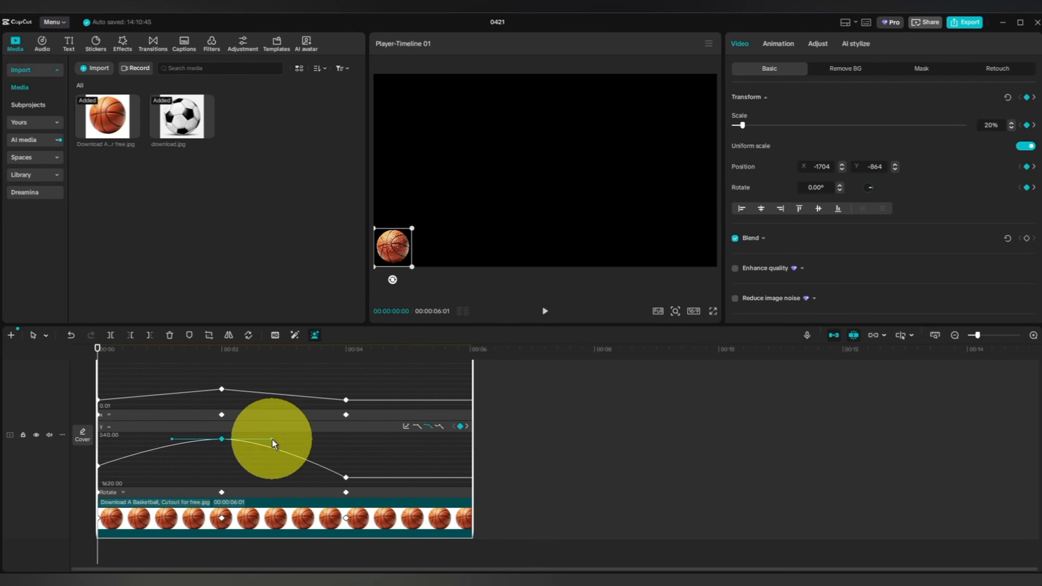
left_click_drag(275, 444, 297, 439)
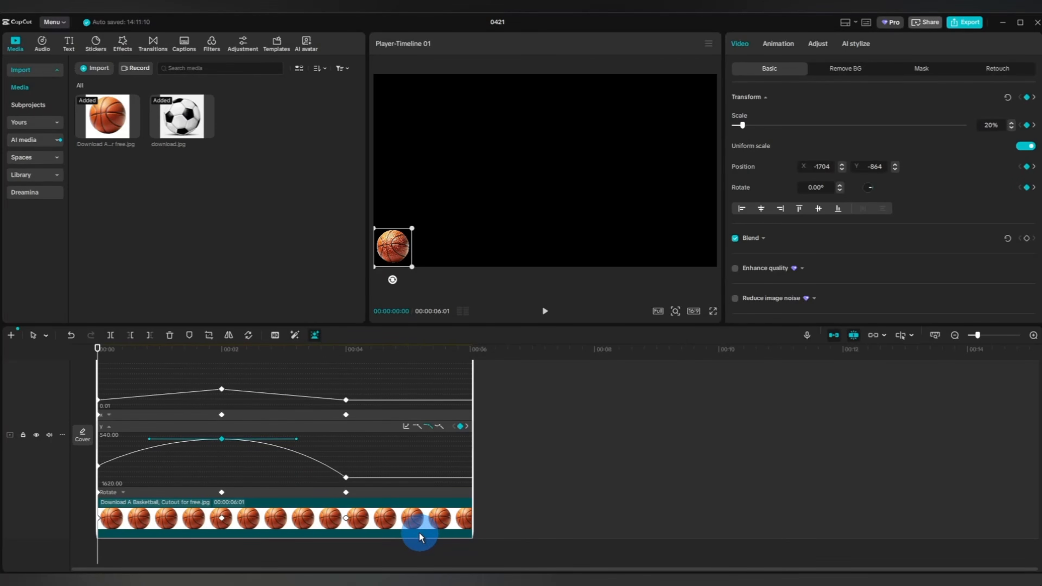
Hide the basketball clip's variable speed animation and unhide the soccer ball track.
left_click(314, 524)
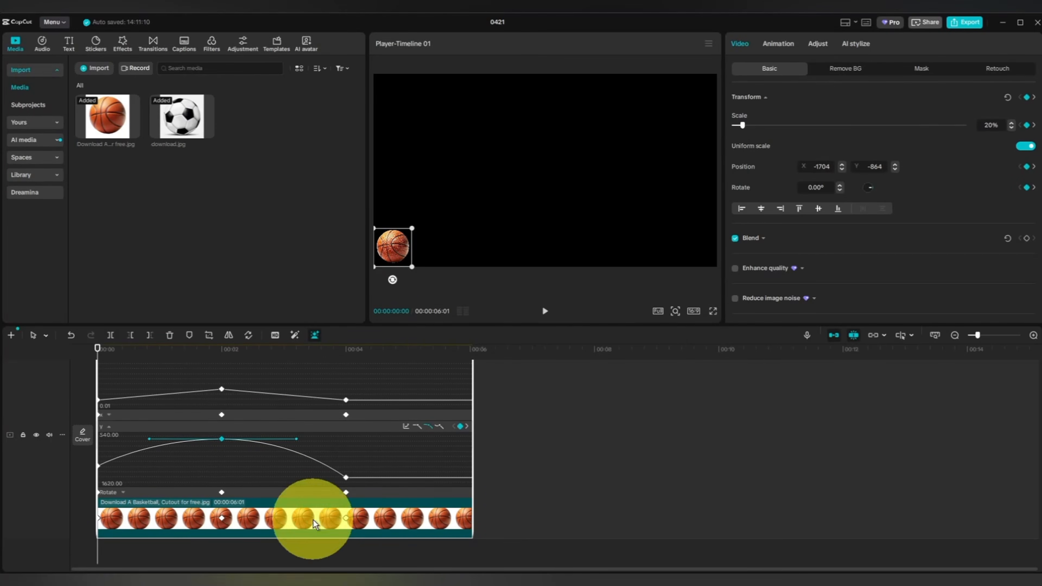
right_click(357, 543)
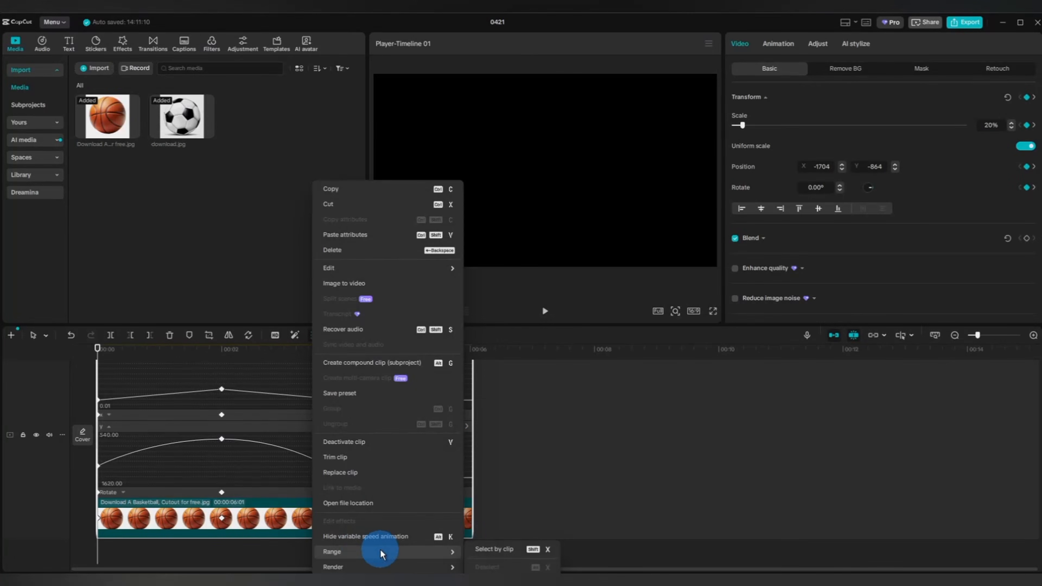
left_click(356, 538)
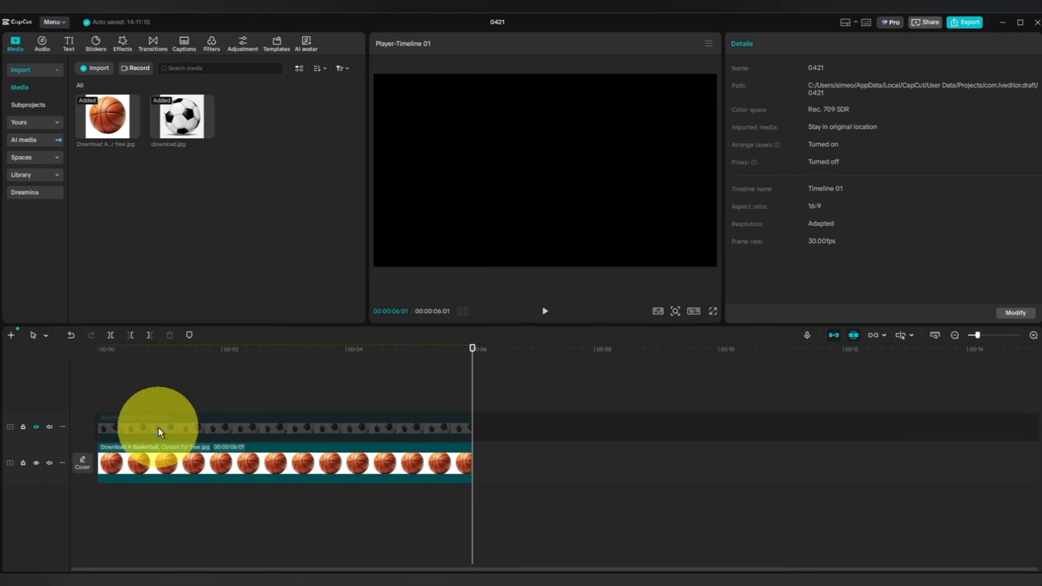
left_click(159, 427)
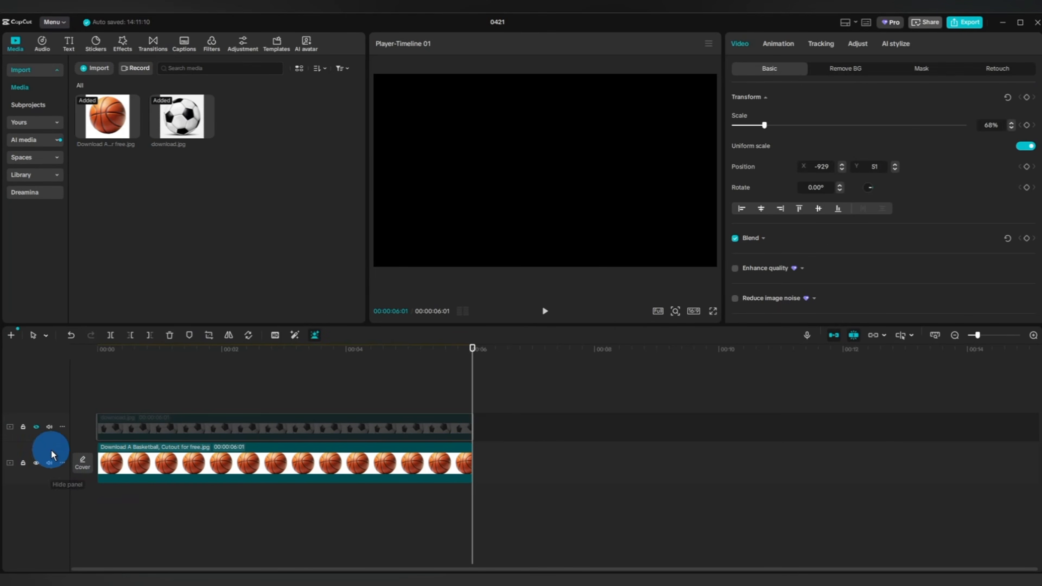
left_click(36, 428)
Copy the basketball clip's attributes onto the soccer ball clip with keyframe timing set to Maintain, and hide the basketball track.
left_click(257, 469)
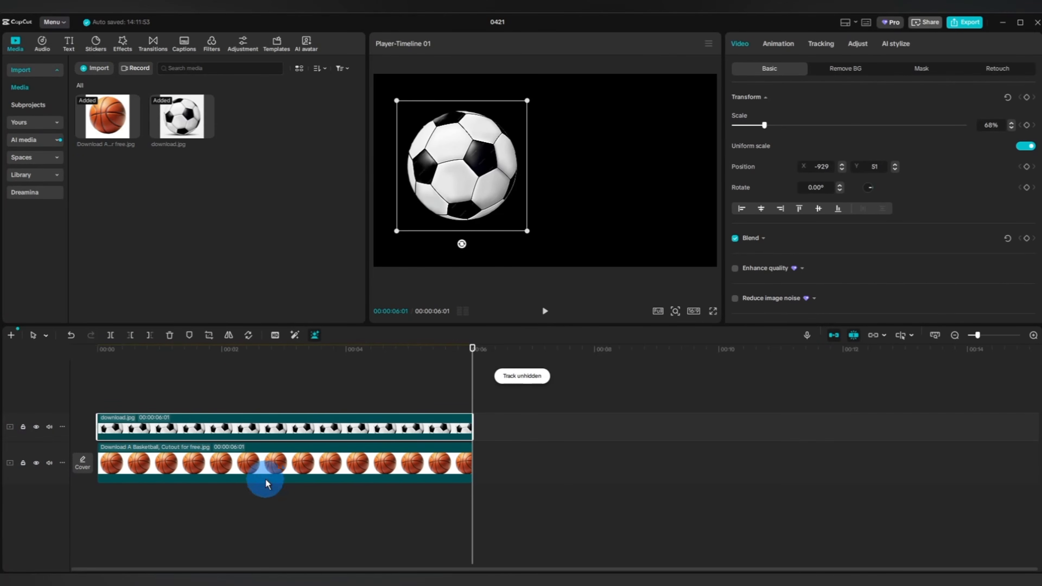
right_click(257, 468)
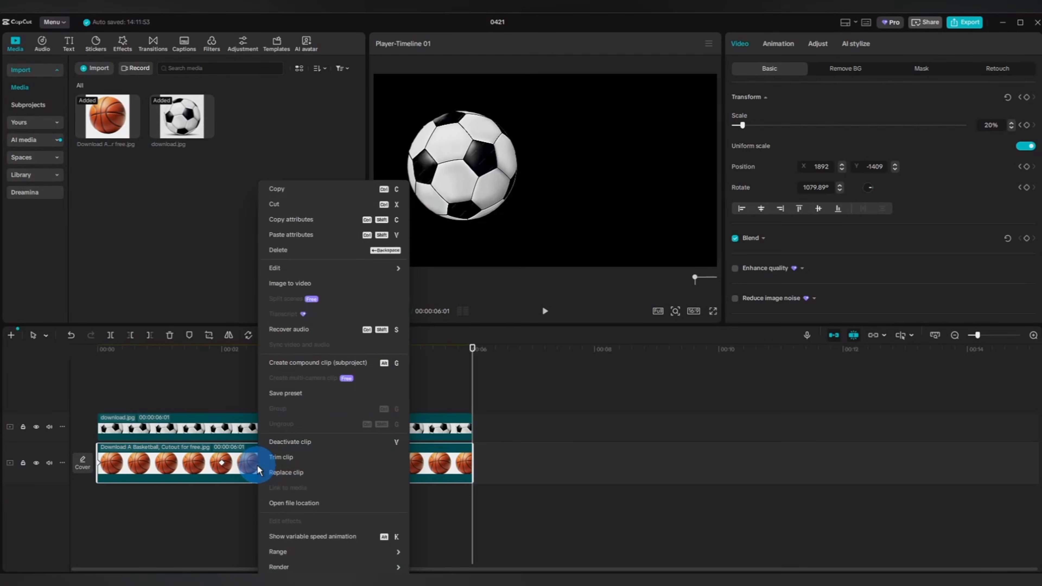
left_click(301, 220)
left_click(252, 430)
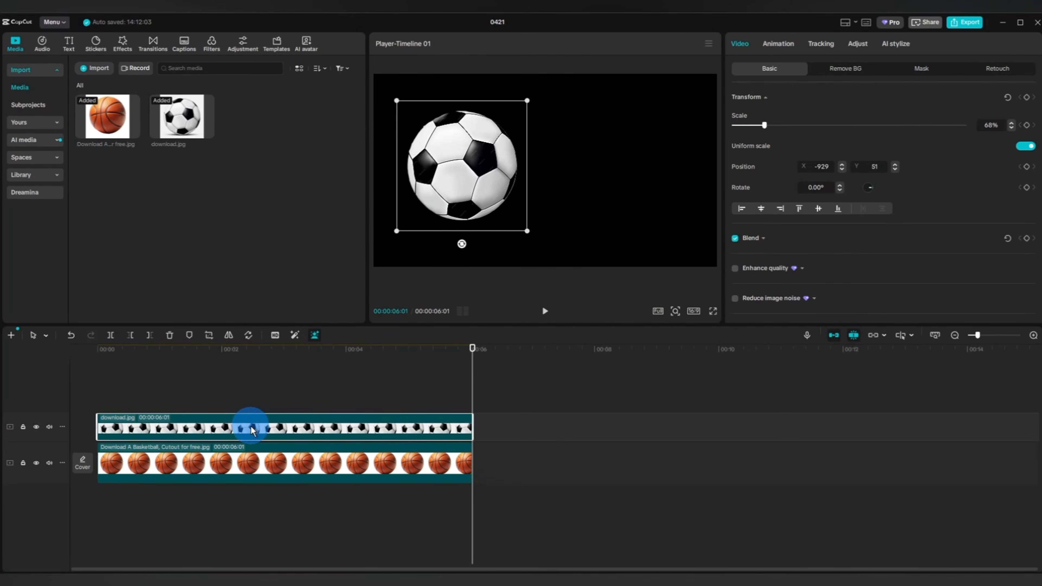
right_click(252, 430)
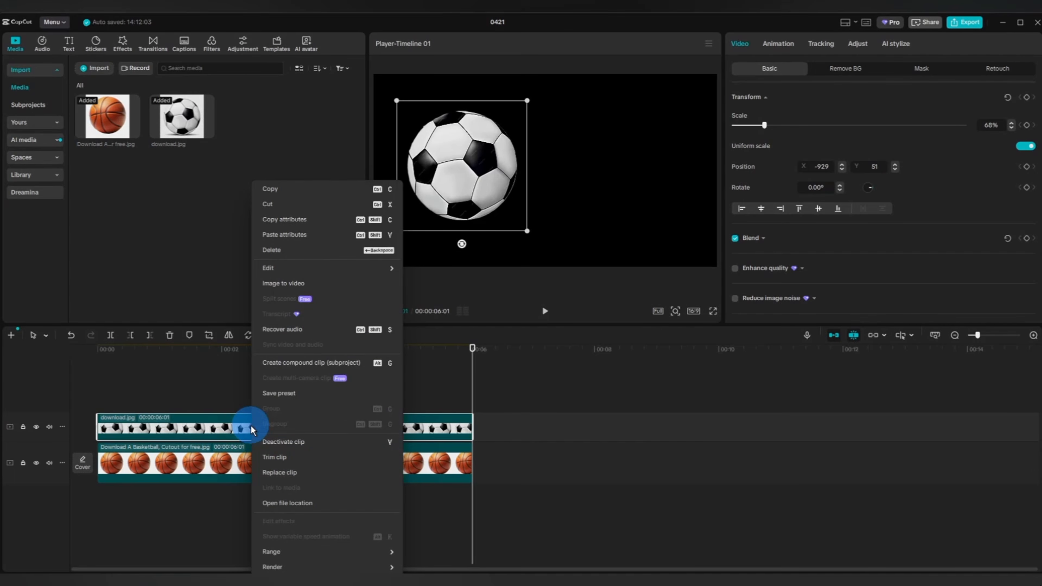
left_click(287, 235)
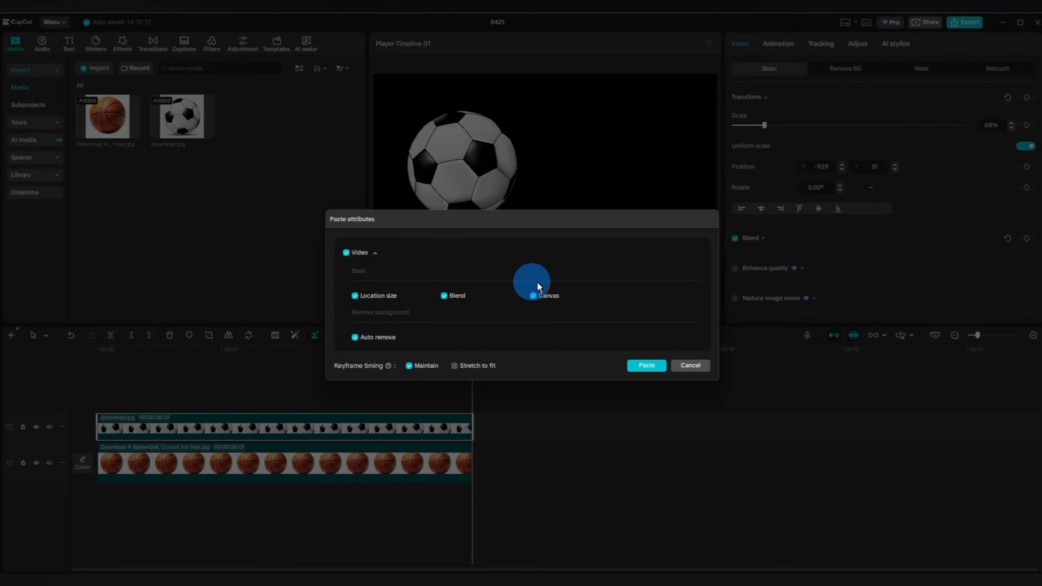
left_click(642, 368)
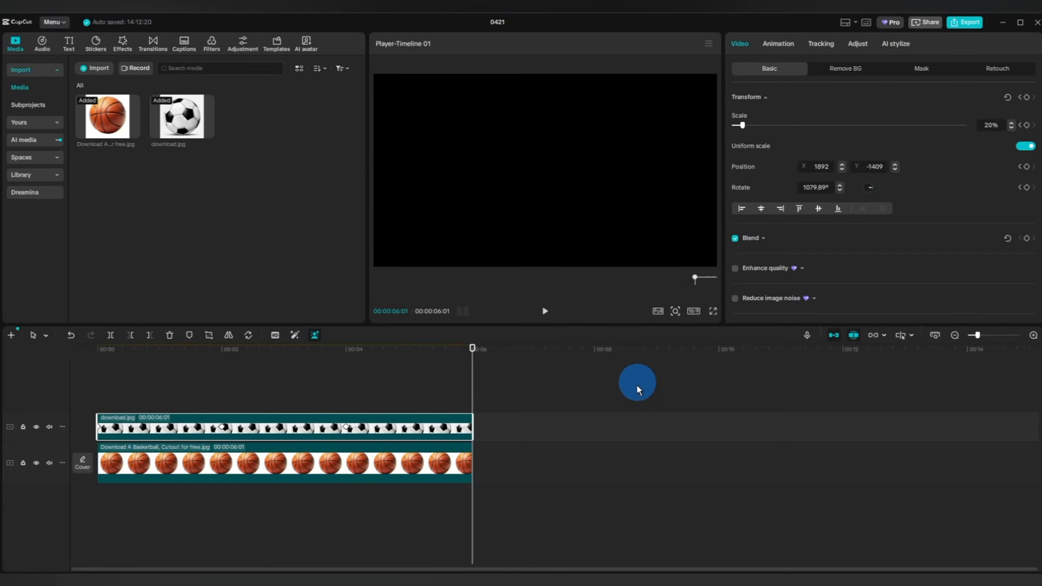
left_click(36, 463)
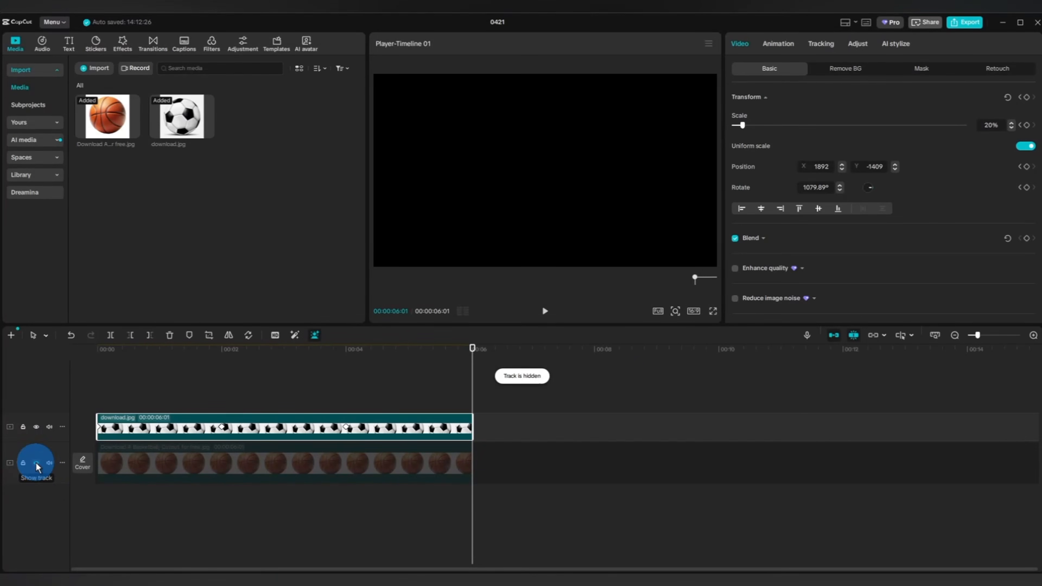
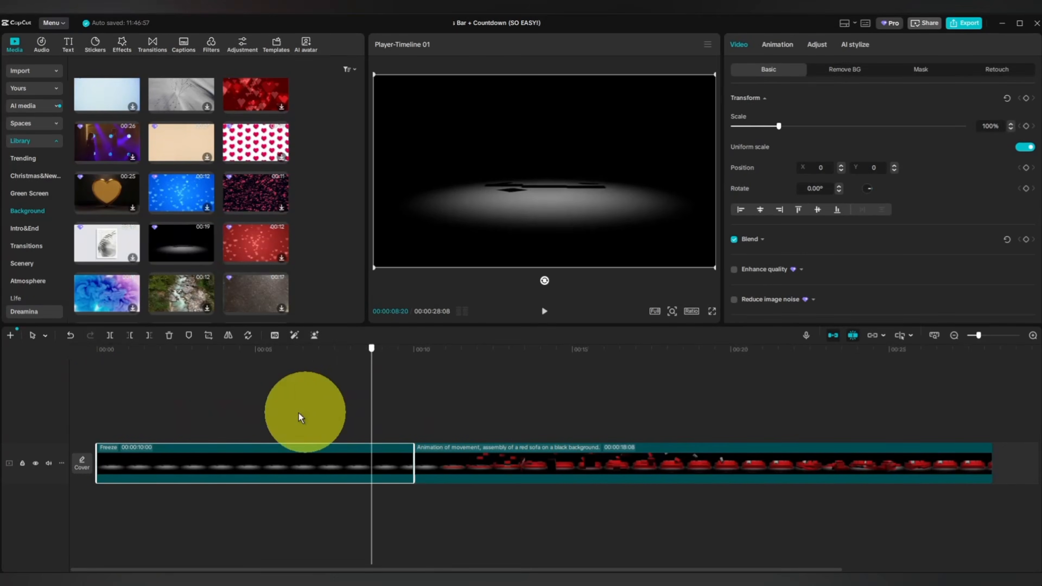
Set the duration of the red sofa animation clip to 10 seconds.
left_click(517, 460)
left_click(769, 40)
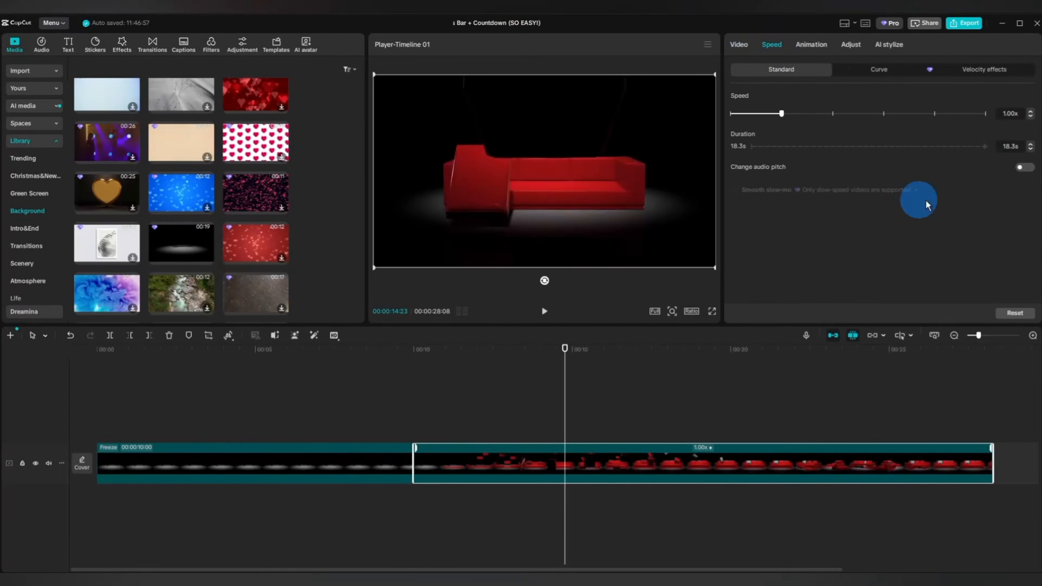
left_click(994, 150)
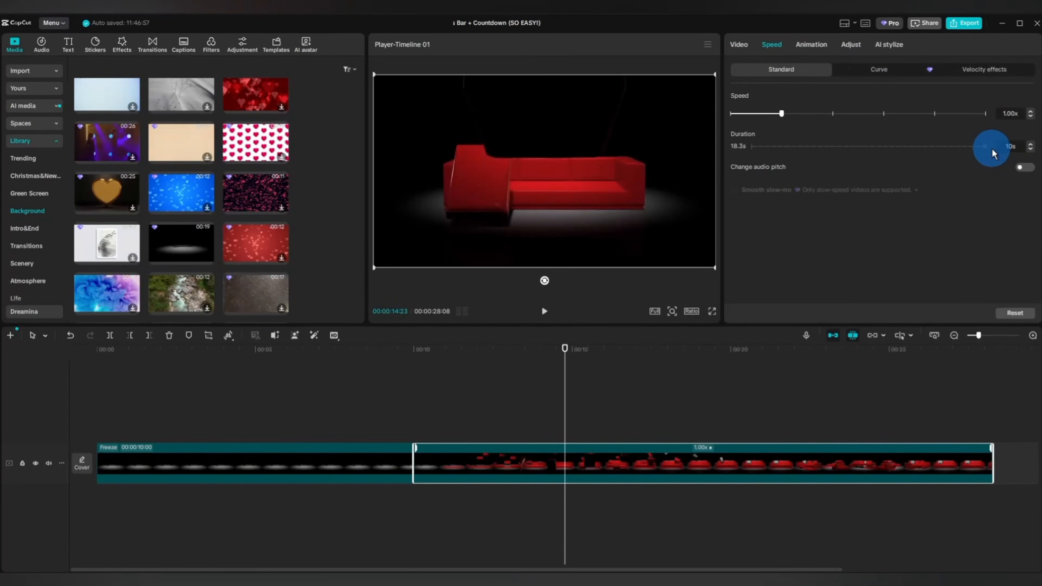
type("10")
key("Return")
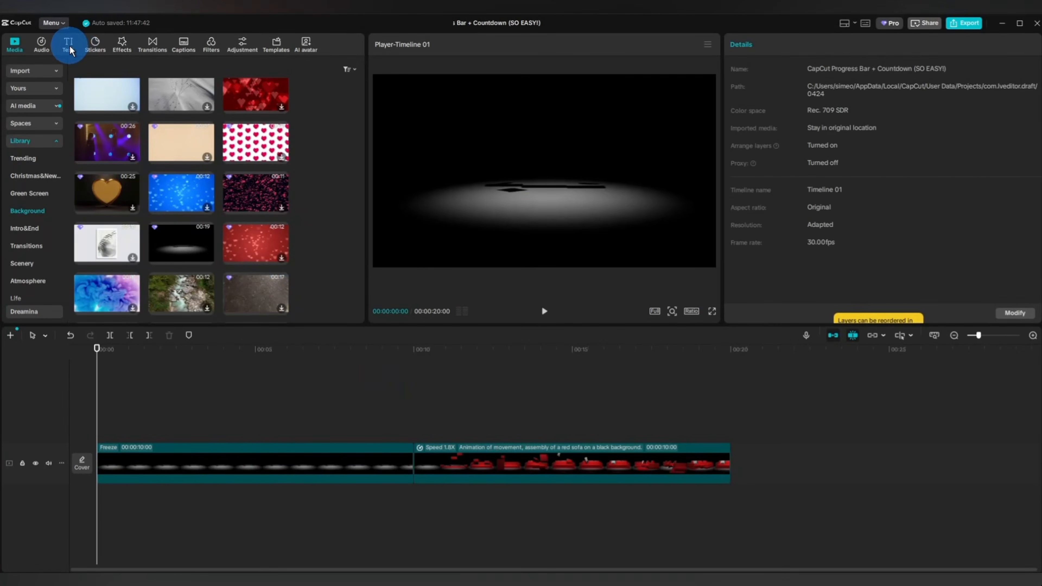
Add a default text clip at the start of the timeline above the freeze clip and replace its text with an underscore.
left_click(69, 45)
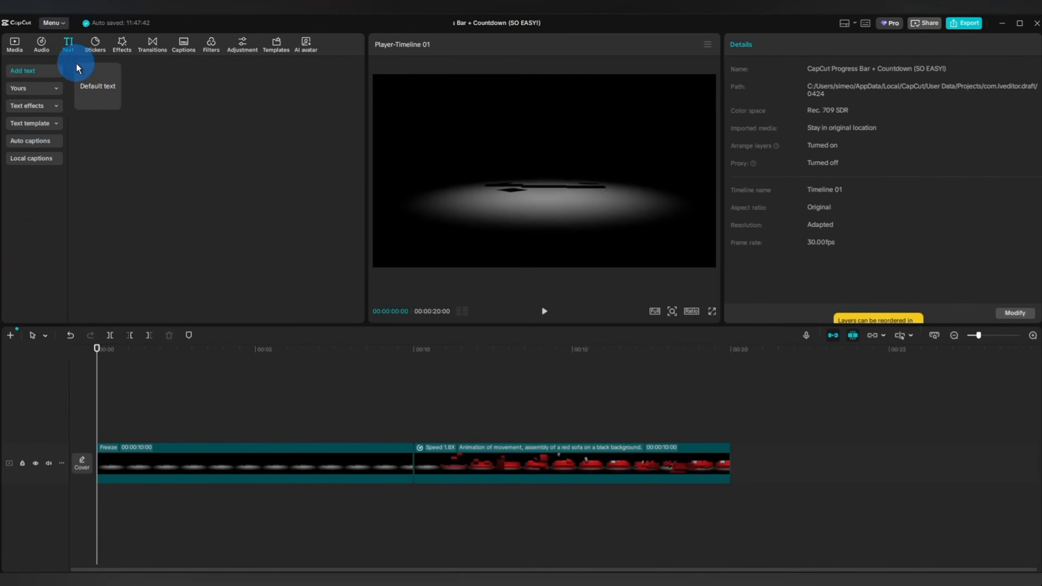
left_click_drag(128, 276, 100, 436)
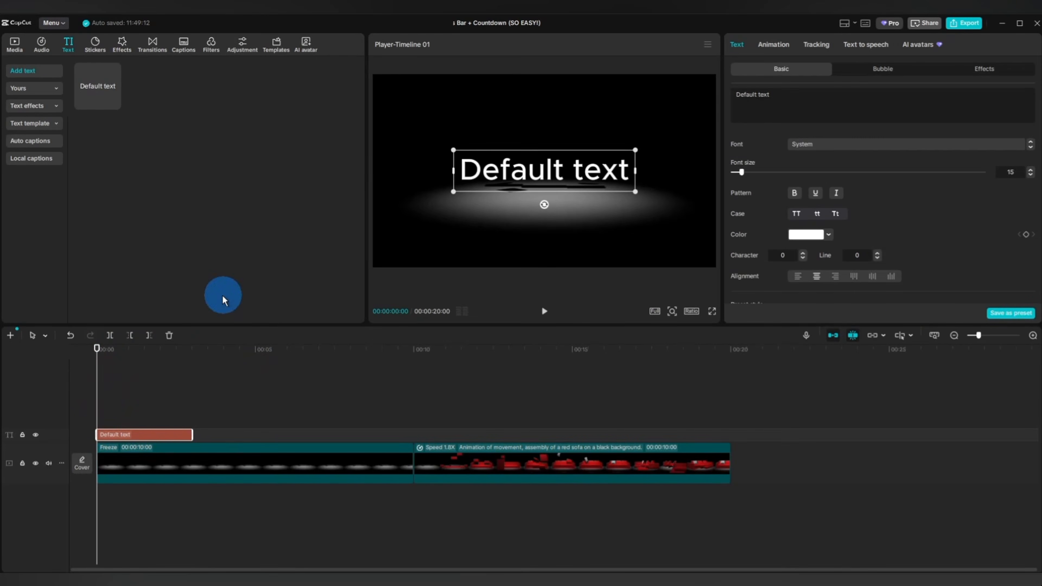
left_click_drag(774, 94, 731, 94)
key("BackSpace")
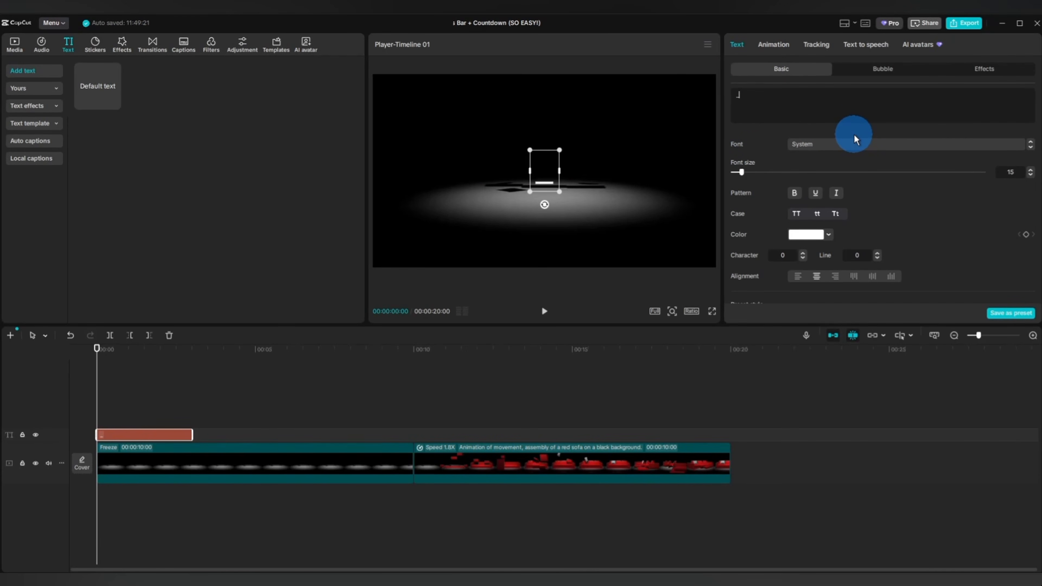
Turn off uniform scale for the underscore and set its scale width to 1300% and scale height to 130%.
scroll(870, 128, "down", 10)
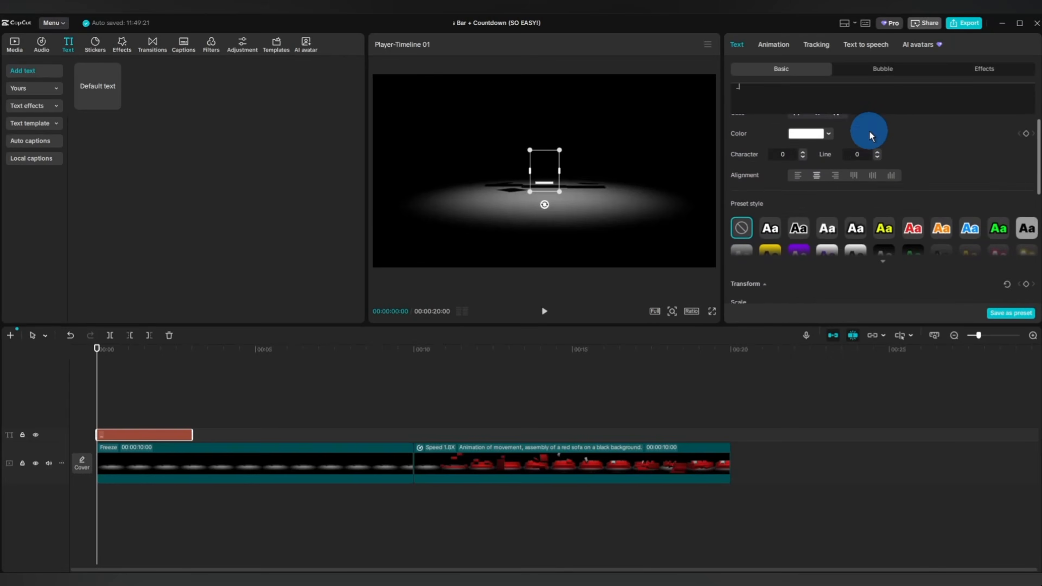
scroll(871, 173, "up", 3)
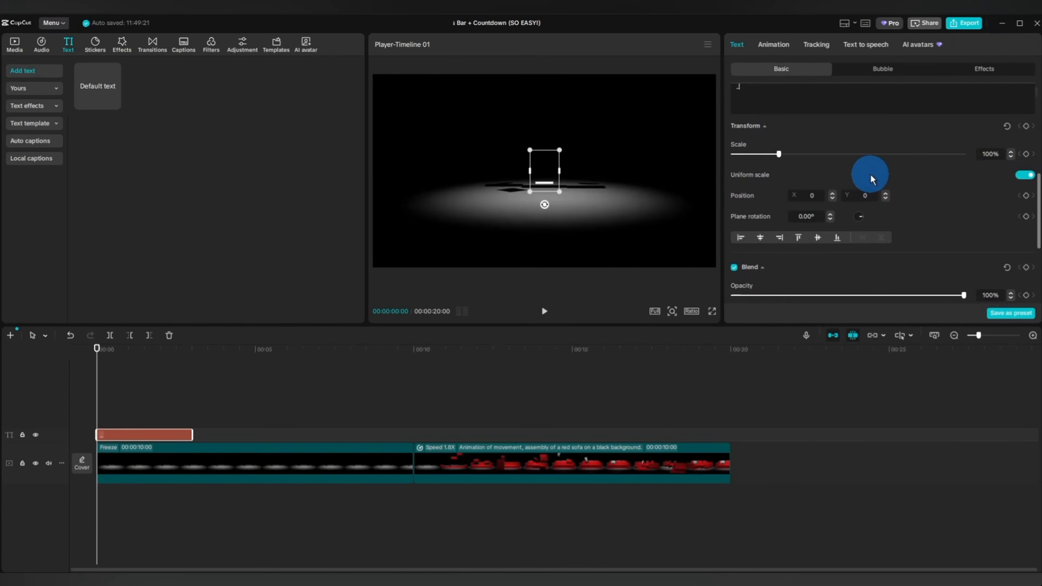
left_click(1024, 178)
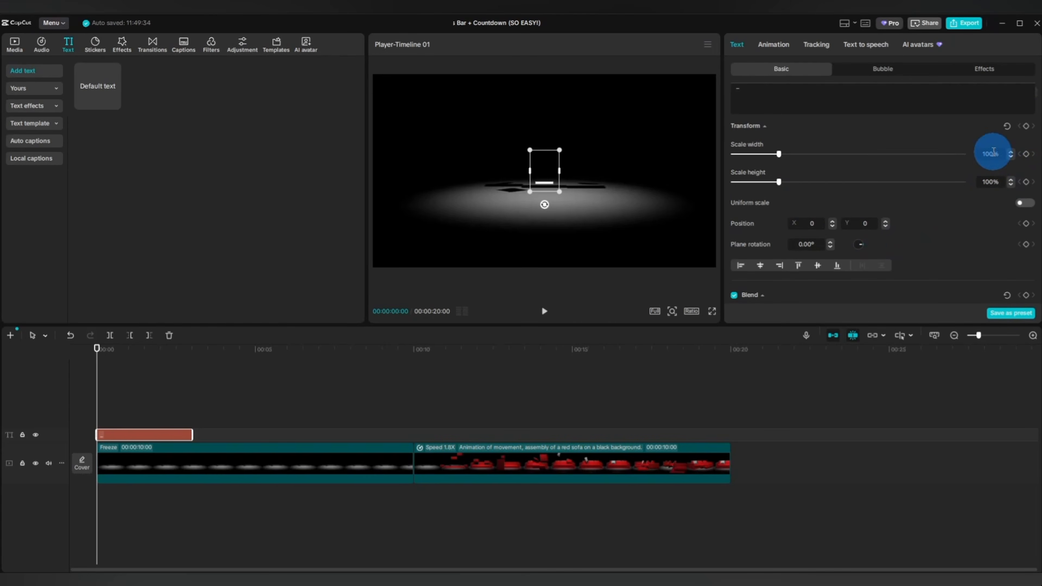
left_click(993, 154)
key("BackSpace")
key("BackSpace")
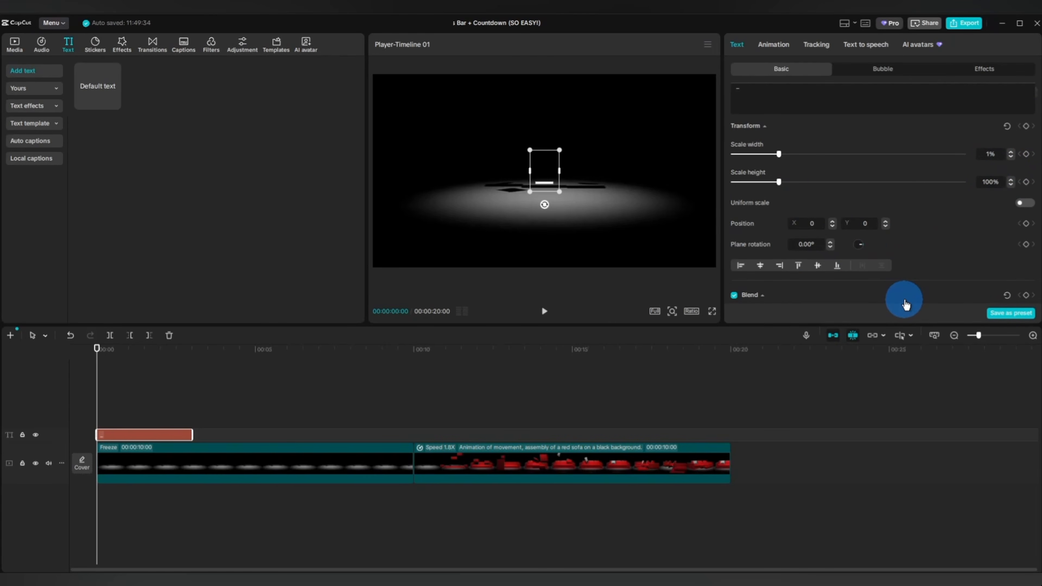
type("300")
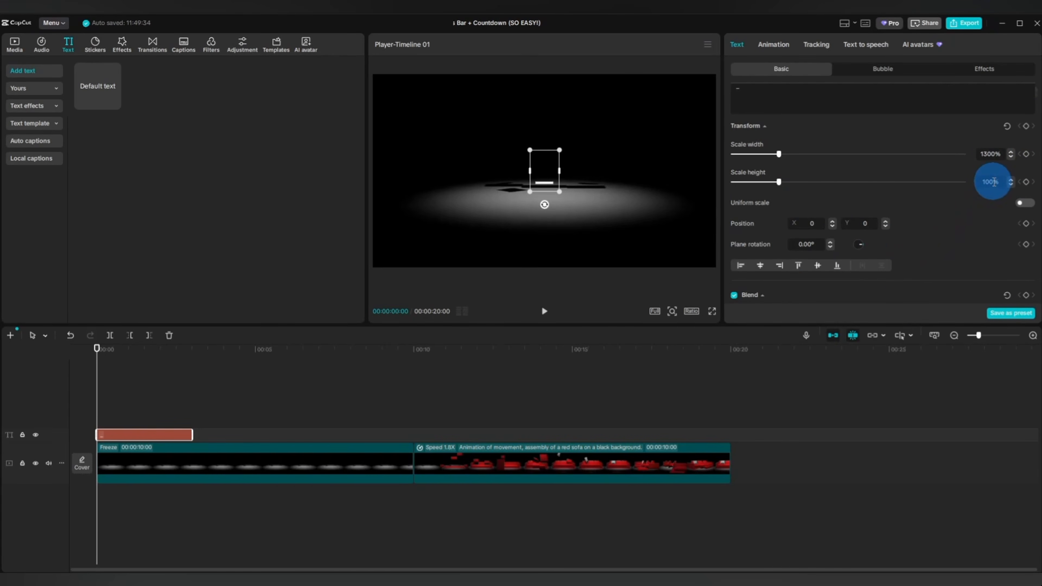
key("Return")
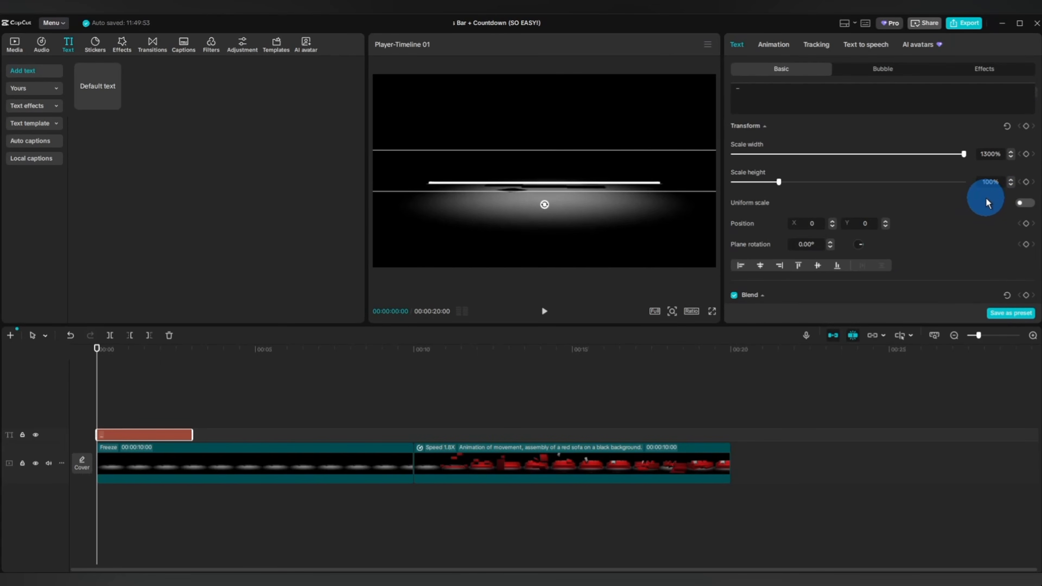
double_click(988, 193)
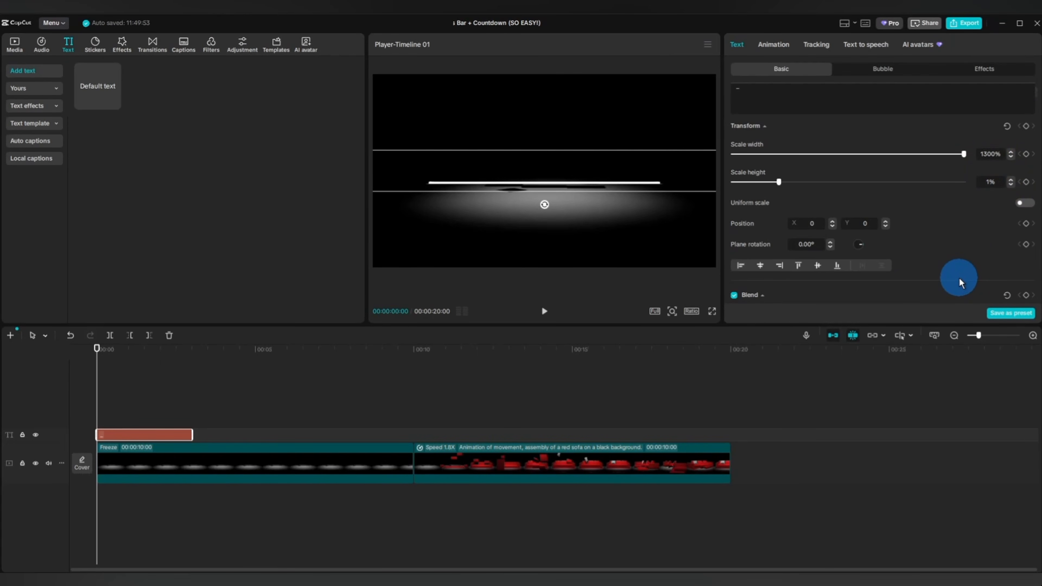
key("Return")
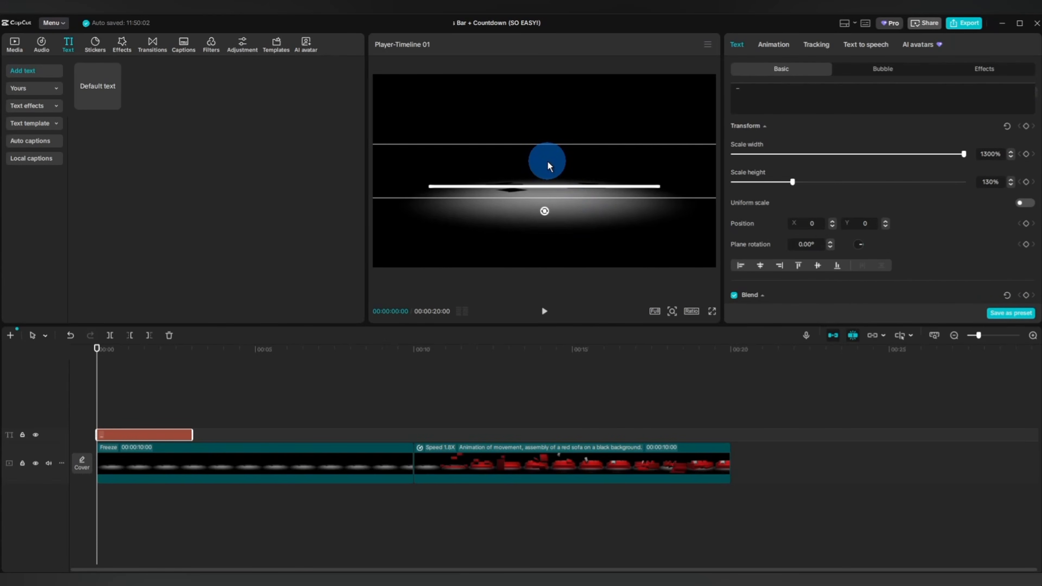
Move the white bar near the frame's lower edge at Y -777 and extend its clip to the end of the freeze clip.
left_click_drag(548, 163, 546, 231)
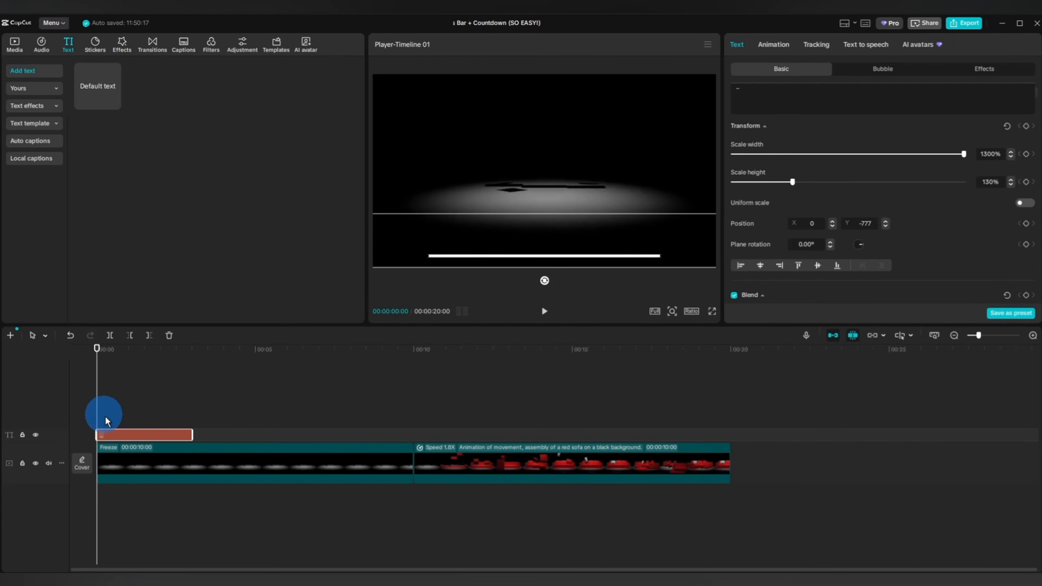
left_click_drag(193, 434, 412, 436)
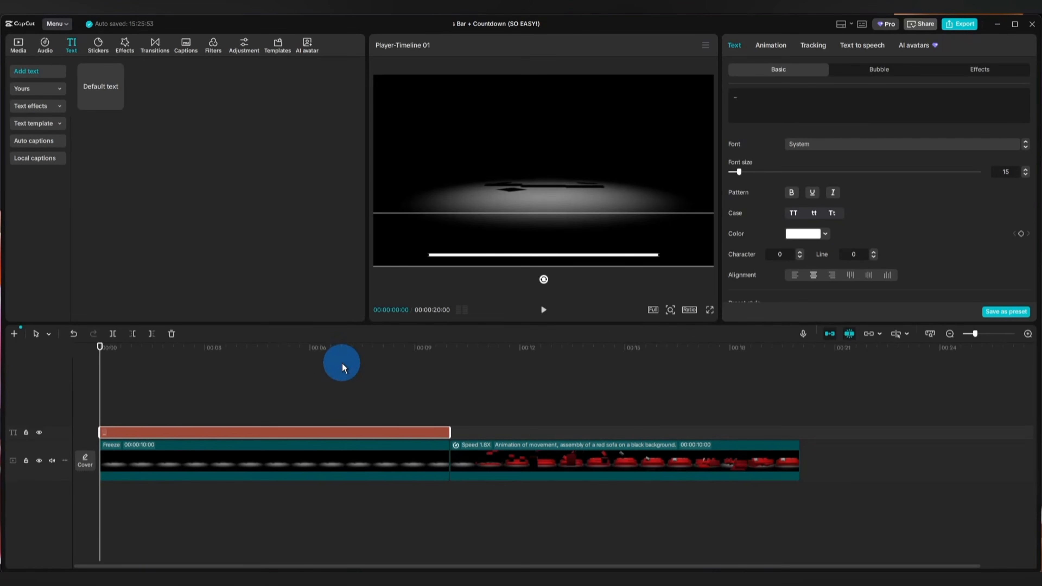
Enable the second glow style on the white bar with intensity 25 and range 60.
left_click(216, 435)
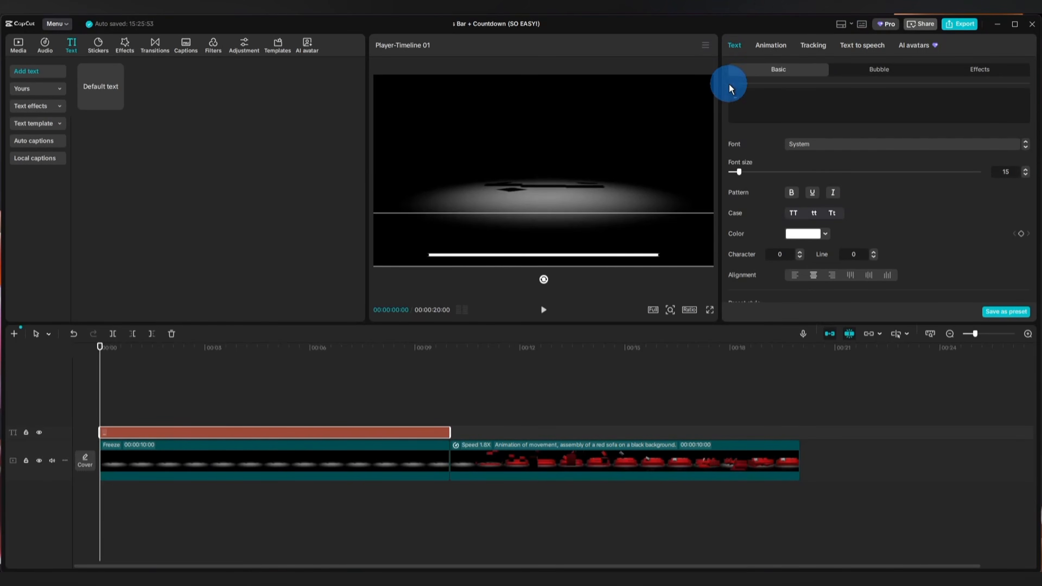
scroll(843, 171, "down", 2)
scroll(842, 168, "down", 5)
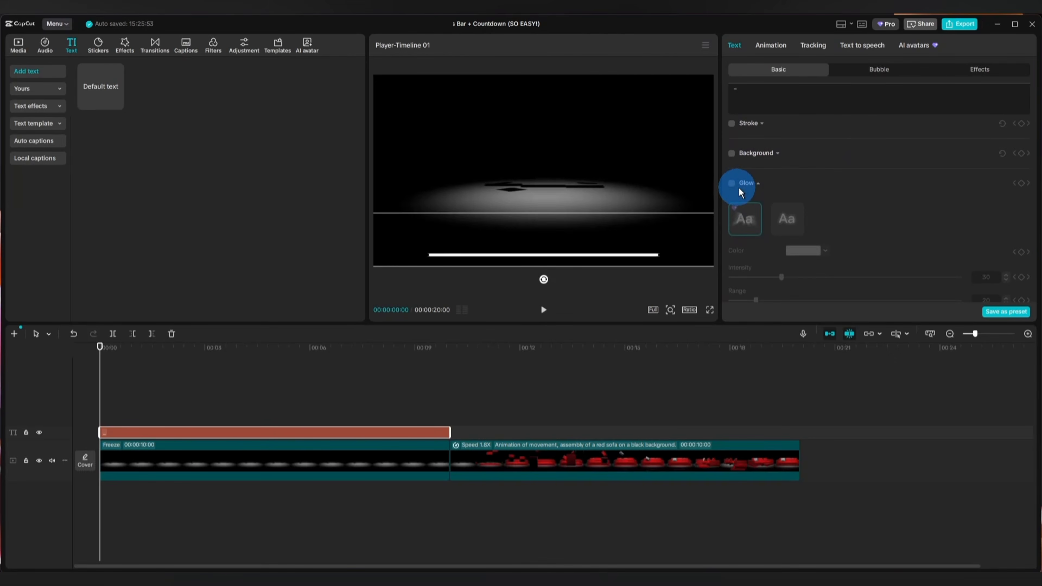
left_click(741, 187)
left_click(787, 218)
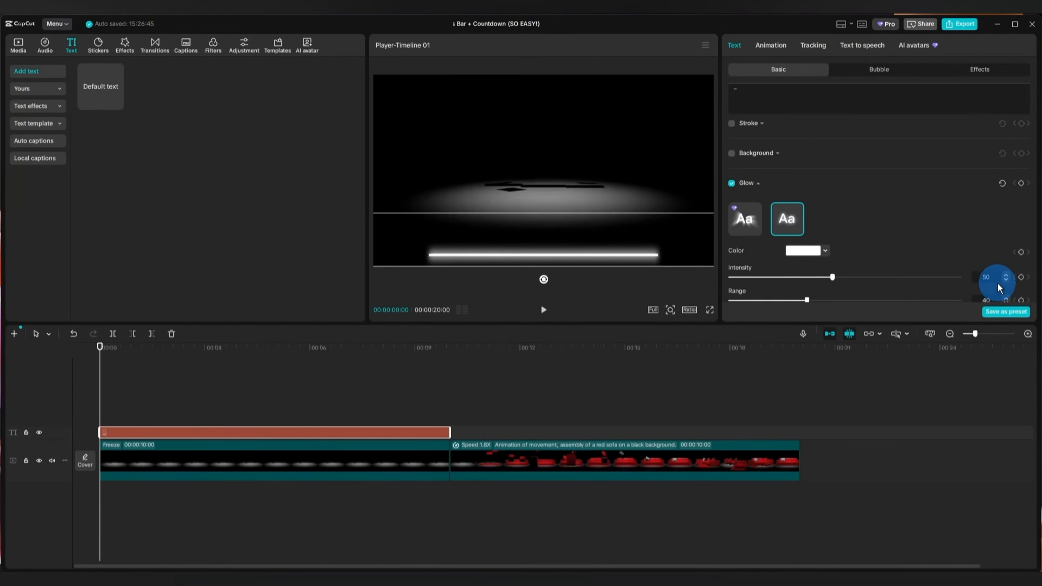
left_click(981, 278)
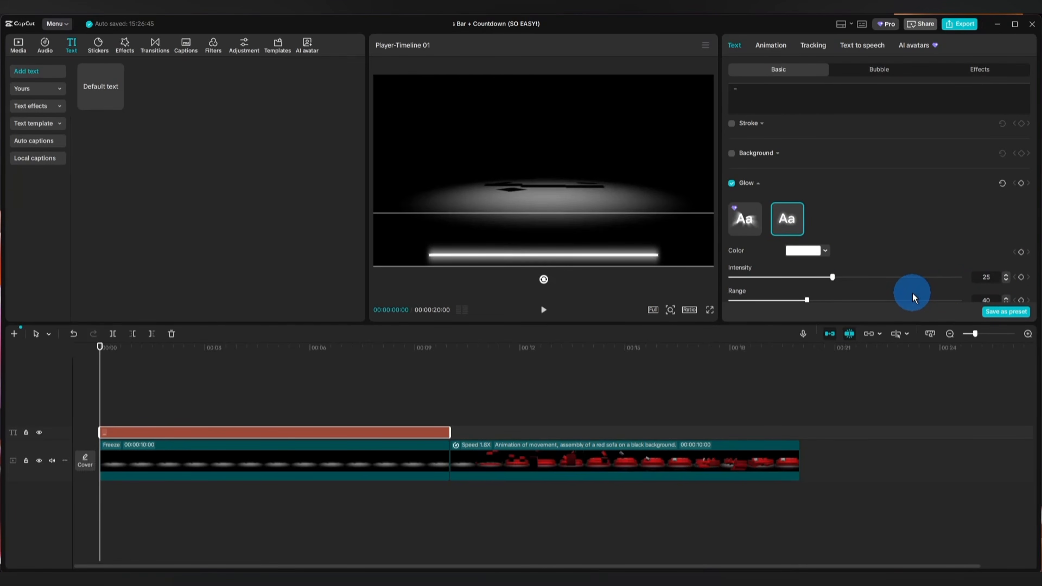
scroll(940, 269, "down", 2)
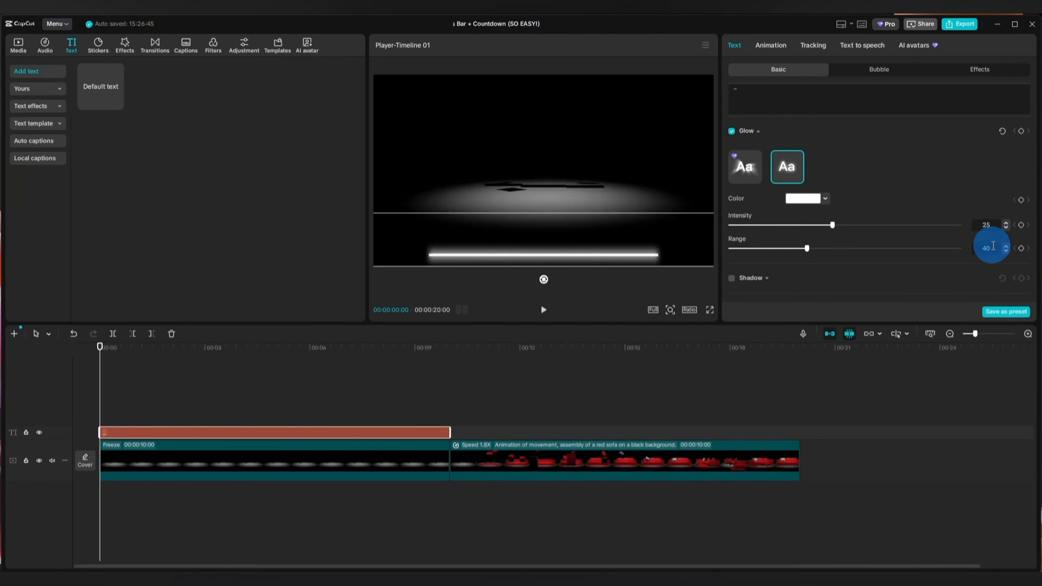
left_click(987, 248)
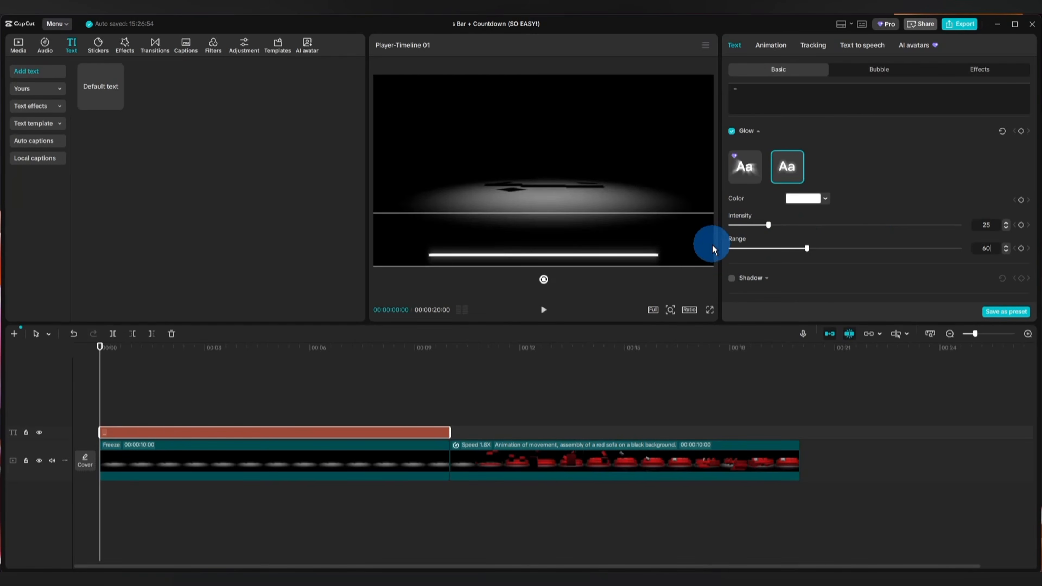
key("Return")
Duplicate the glowing bar's text clip onto a new track above it at the timeline's start.
left_click(217, 432)
right_click(216, 433)
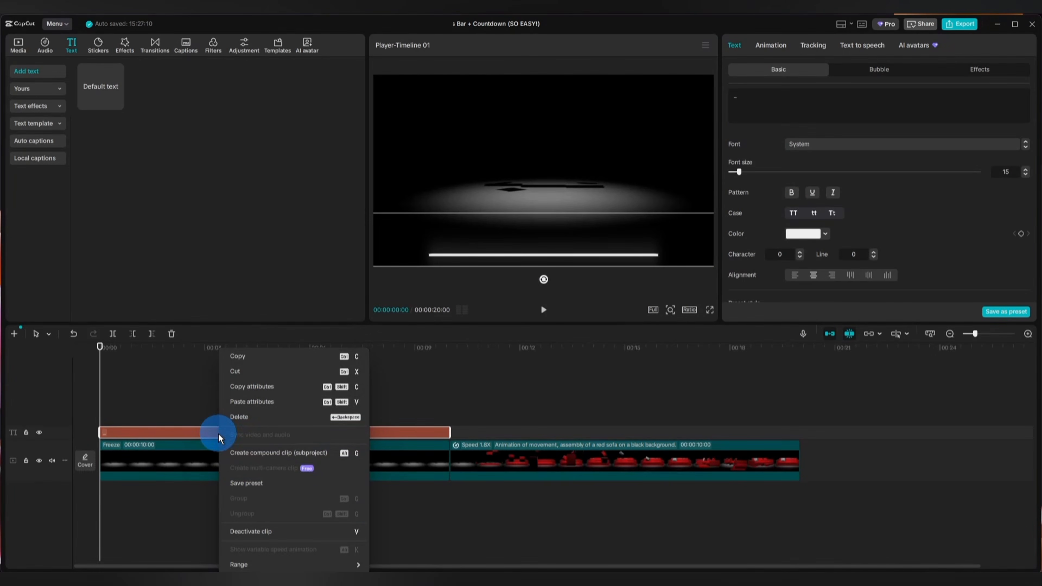
left_click(244, 358)
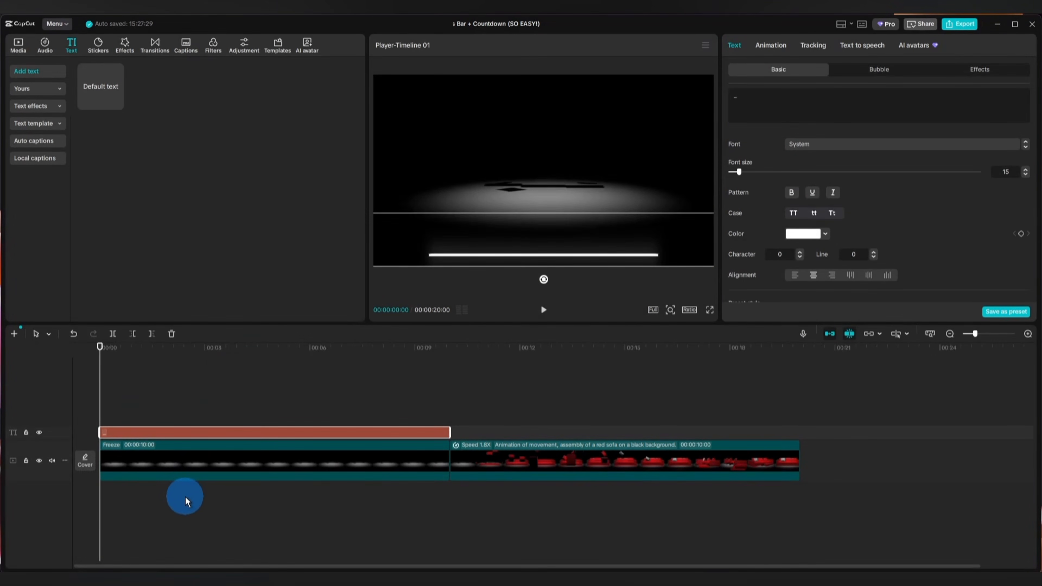
key("ctrl+v")
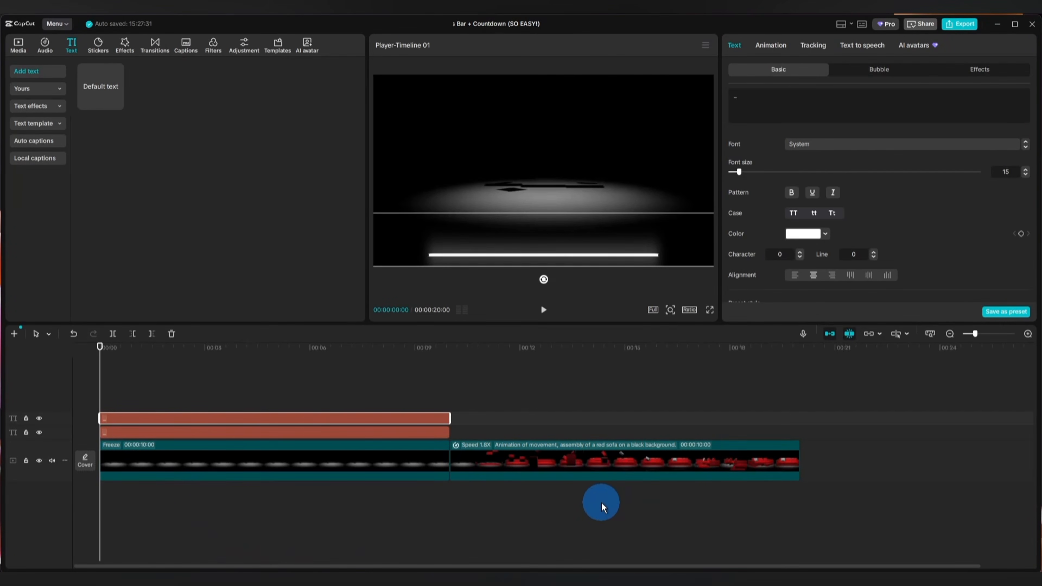
Recolor the upper copy of the bar blue and turn off its glow.
left_click(804, 234)
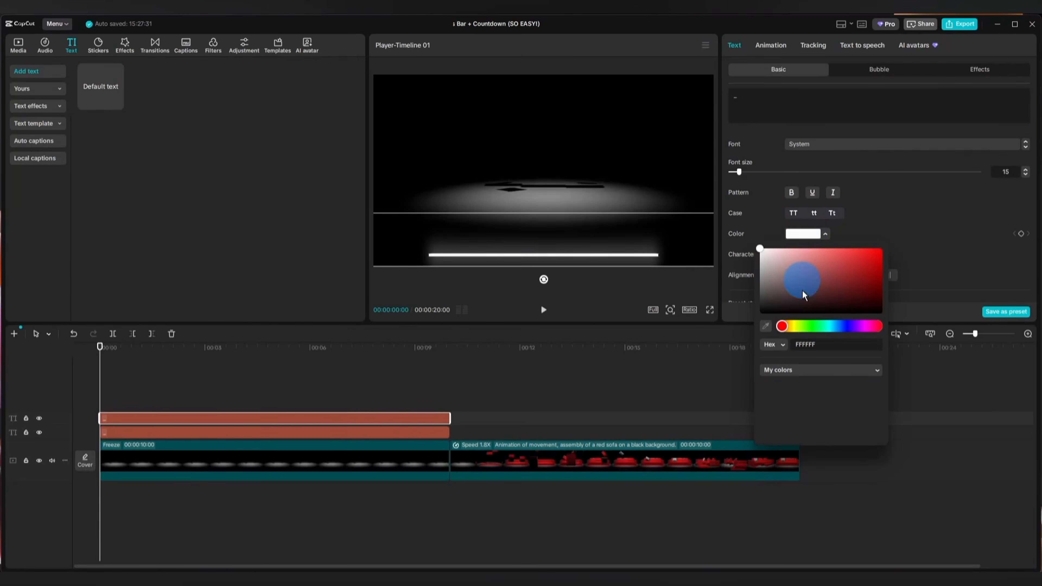
left_click_drag(760, 251, 881, 253)
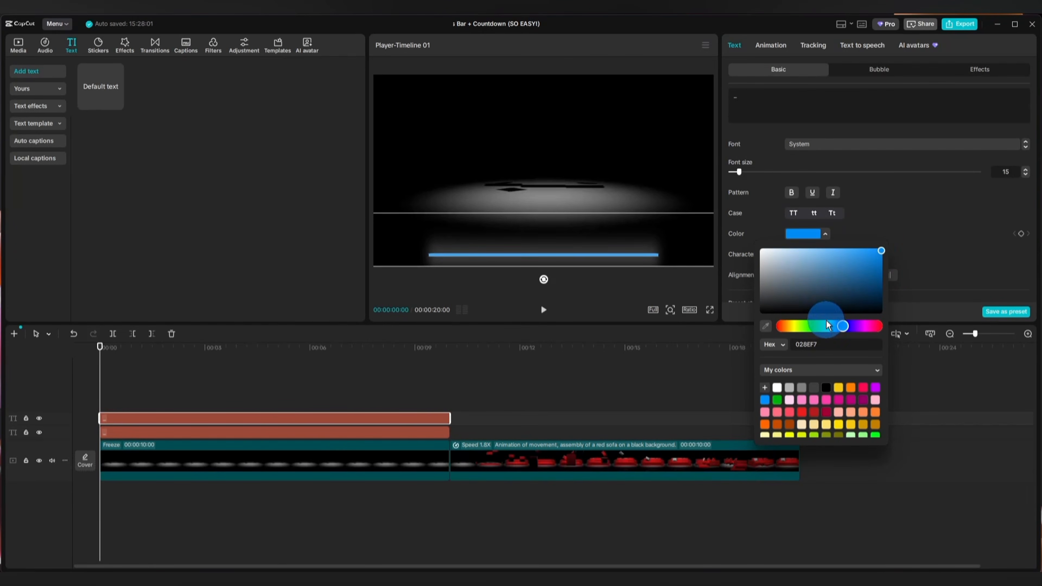
left_click(804, 234)
scroll(807, 234, "down", 5)
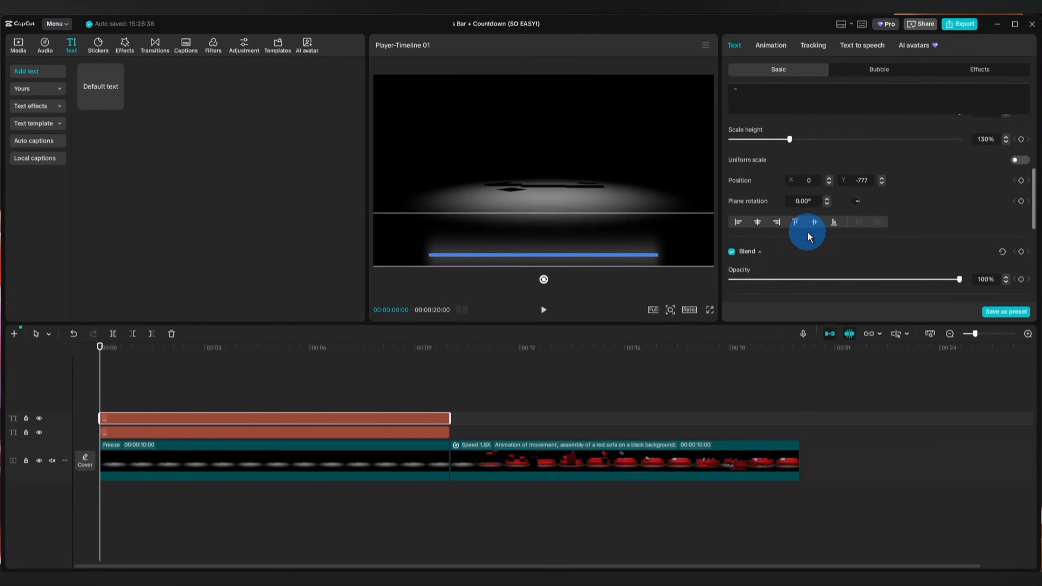
scroll(807, 233, "down", 3)
left_click(731, 237)
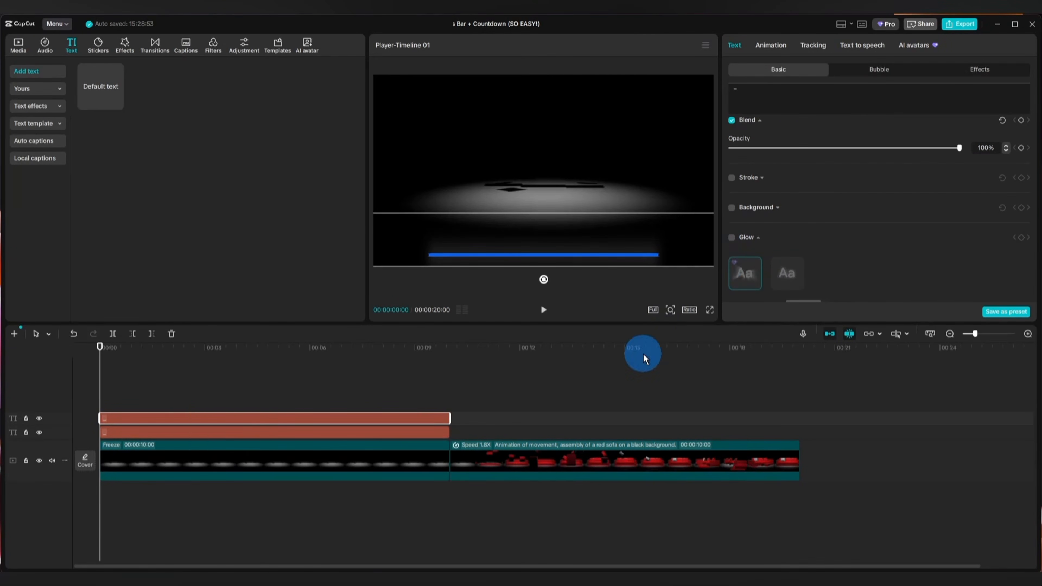
Convert the blue bar's text clip into a compound clip.
left_click(189, 420)
right_click(188, 419)
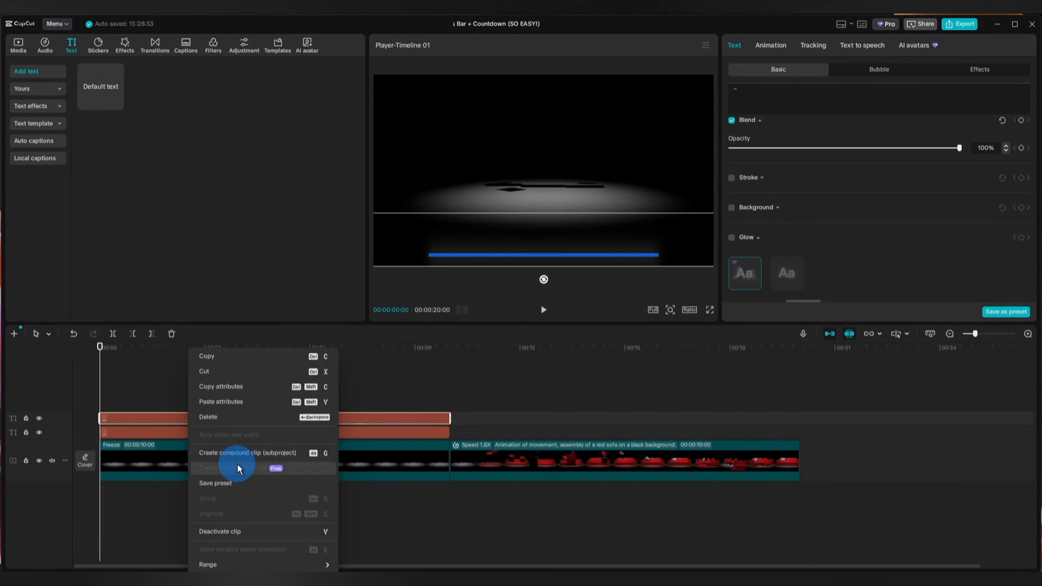
left_click(240, 456)
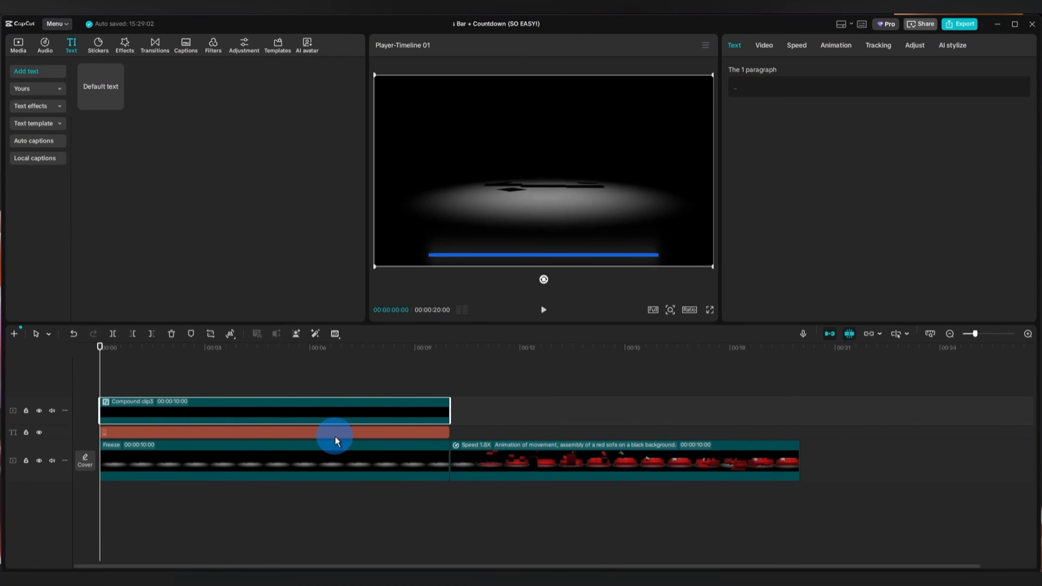
Apply a Split mask to the blue bar's compound clip, rotated to -90° and placed at the bar's left end at X -654.
left_click(197, 411)
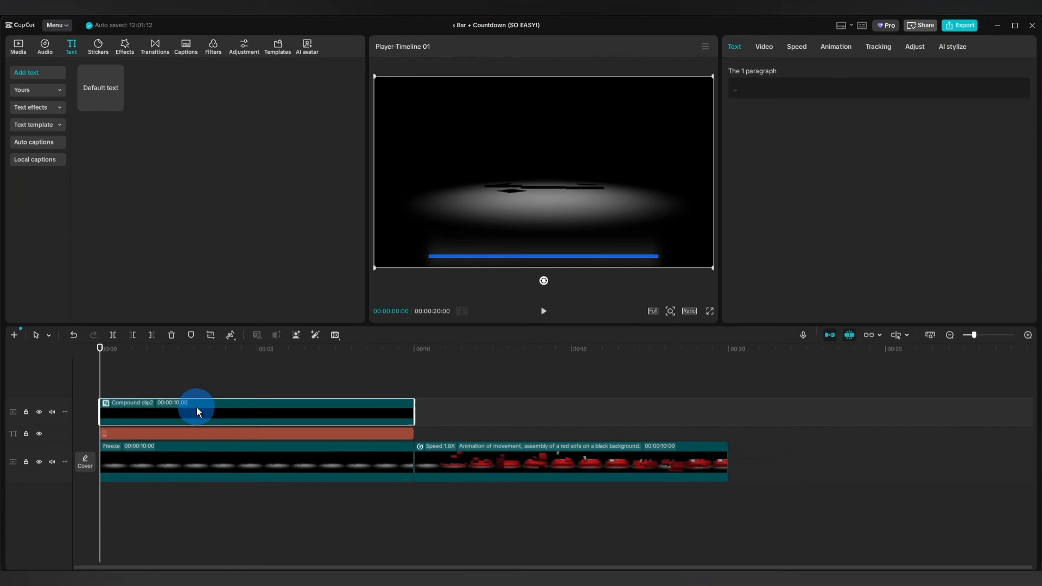
left_click(764, 45)
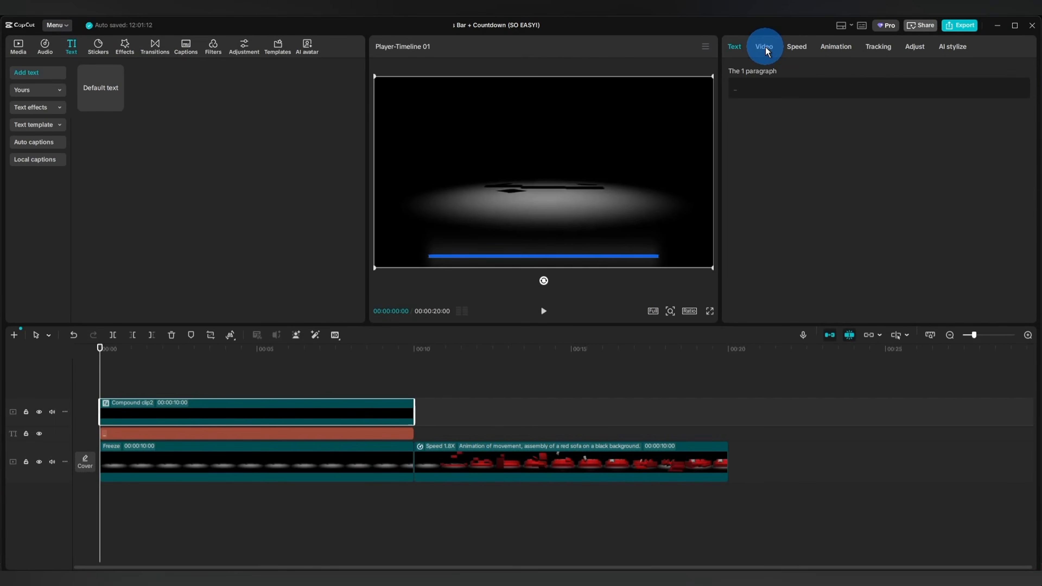
left_click(917, 73)
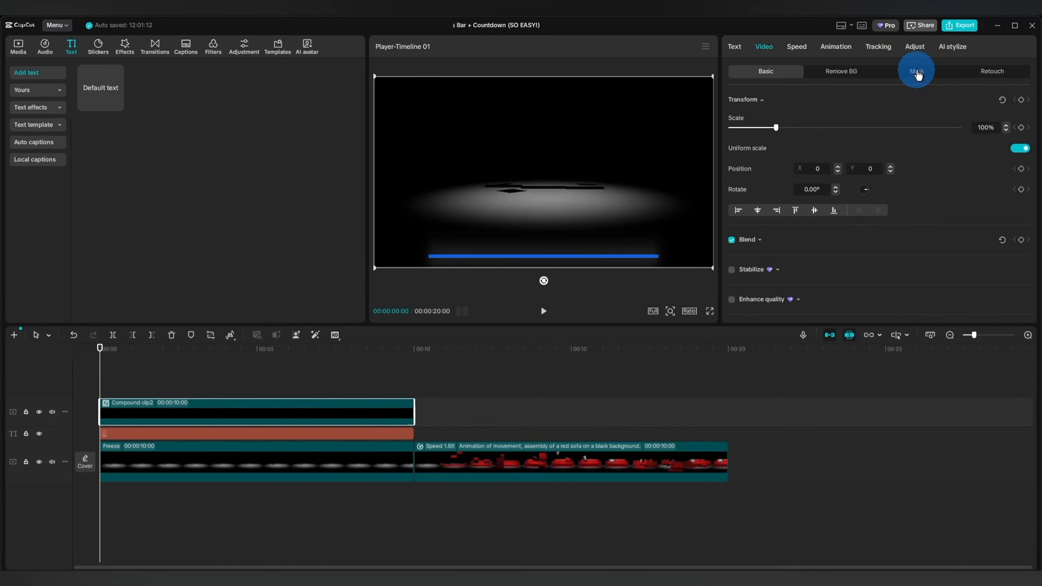
left_click(760, 120)
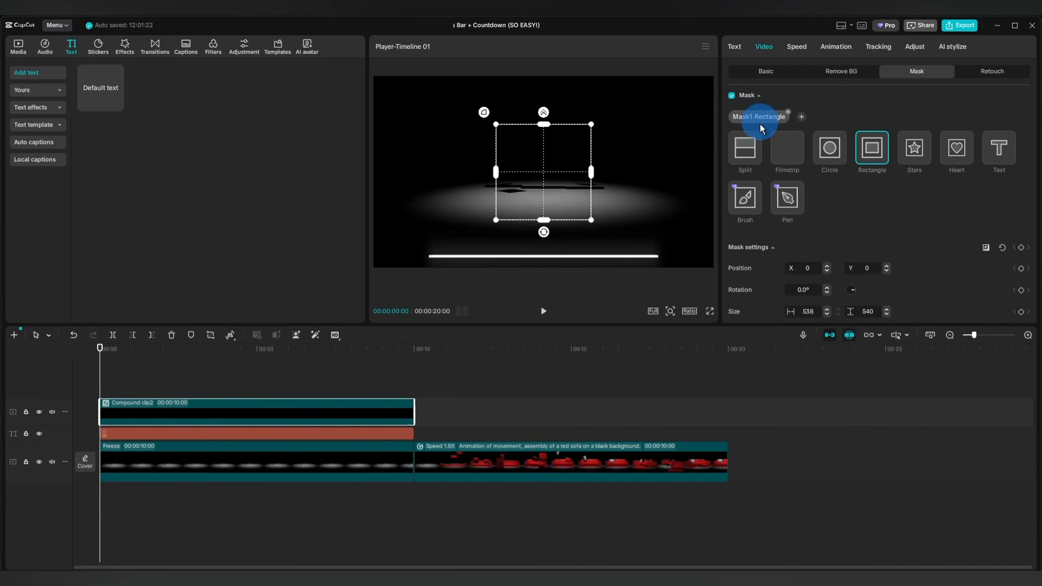
left_click(745, 147)
left_click_drag(544, 183, 568, 173)
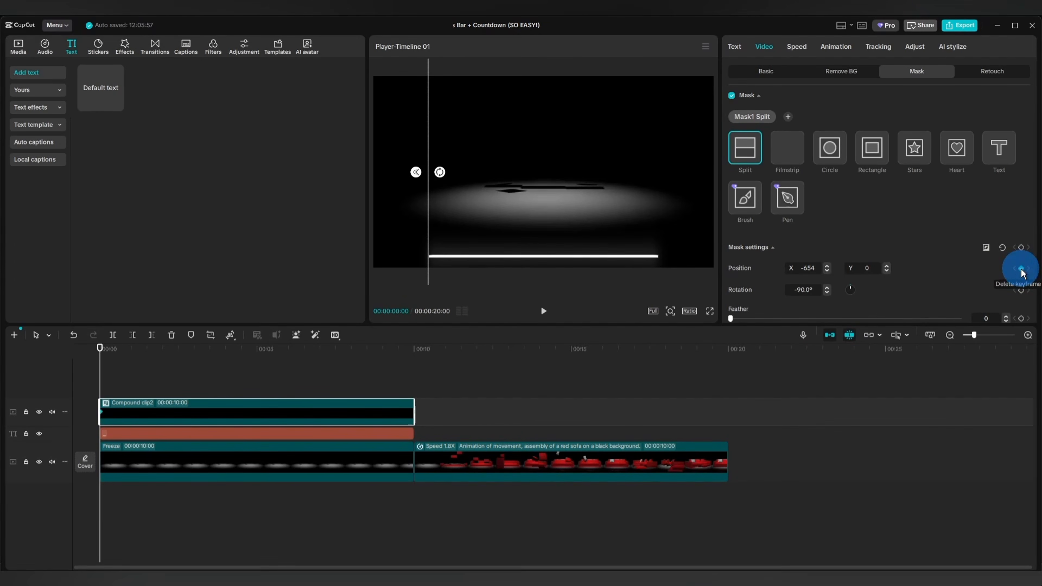
Animate the blue bar's Split mask by keyframing its position at the start and moving it to the bar's right end at 00:00:09:29.
left_click(1021, 269)
left_click_drag(101, 386, 413, 359)
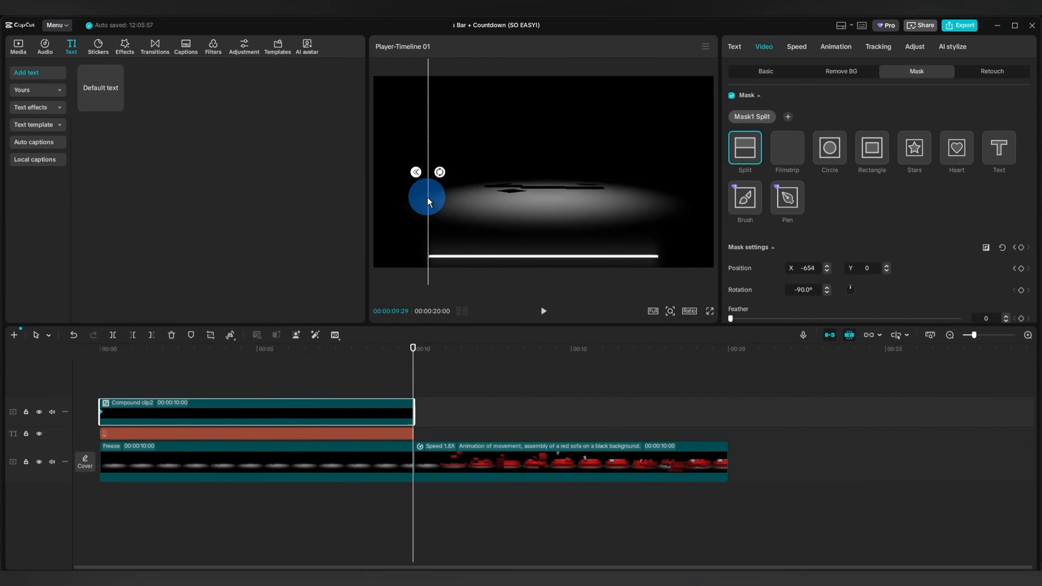
left_click_drag(428, 197, 662, 197)
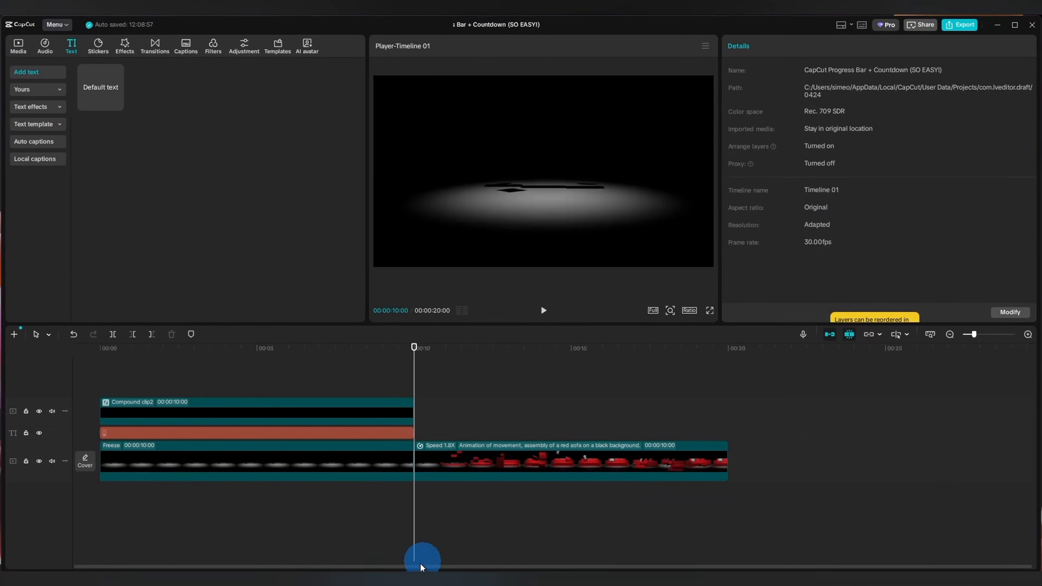
Switch to ChatGPT and submit the request "create a downloadable SRT file for a countdown from 100% to 0% in 10 seconds".
left_click(389, 580)
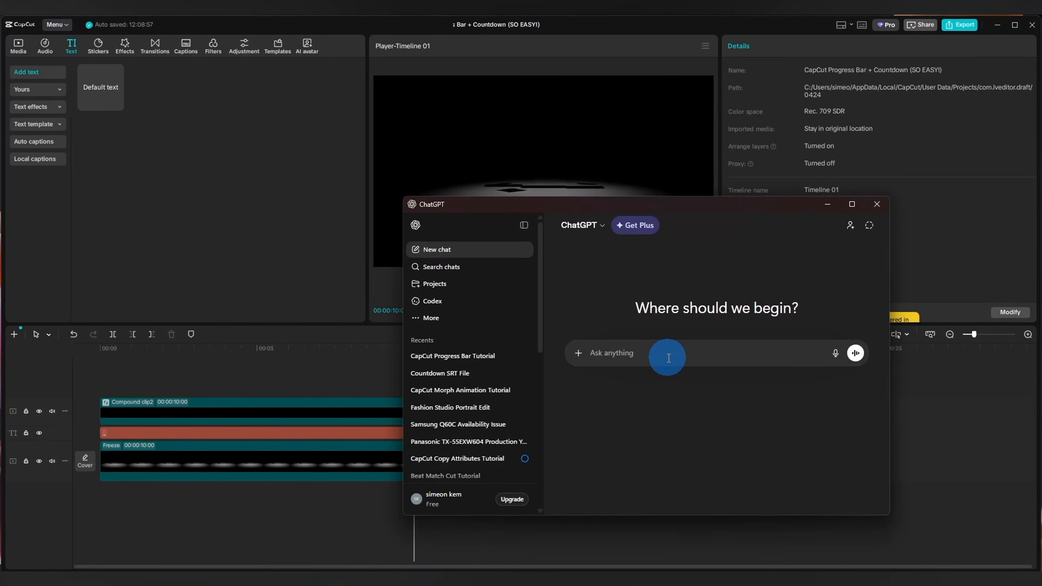
type("create a downloa")
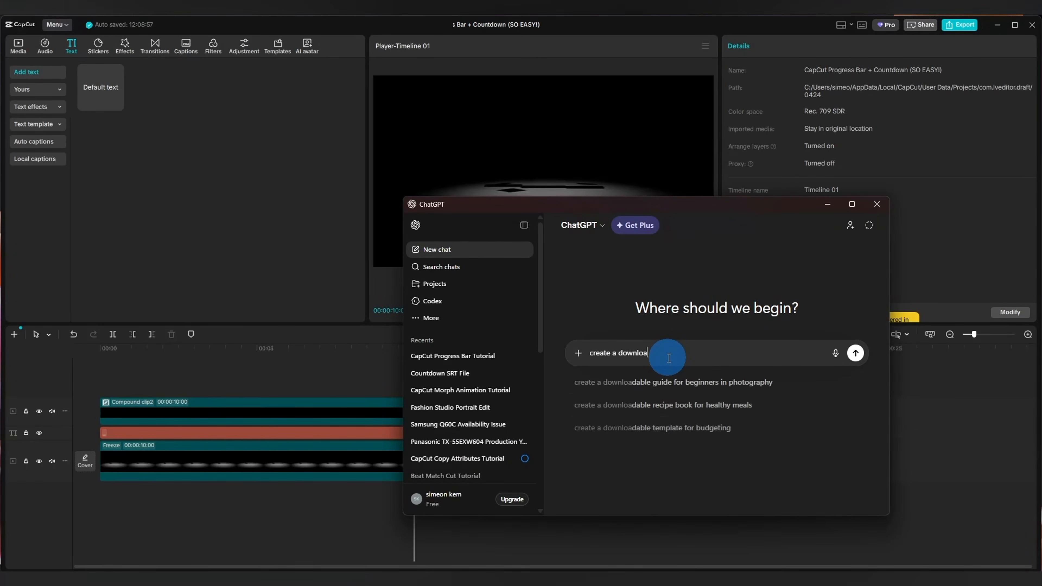
type("dable SRT file")
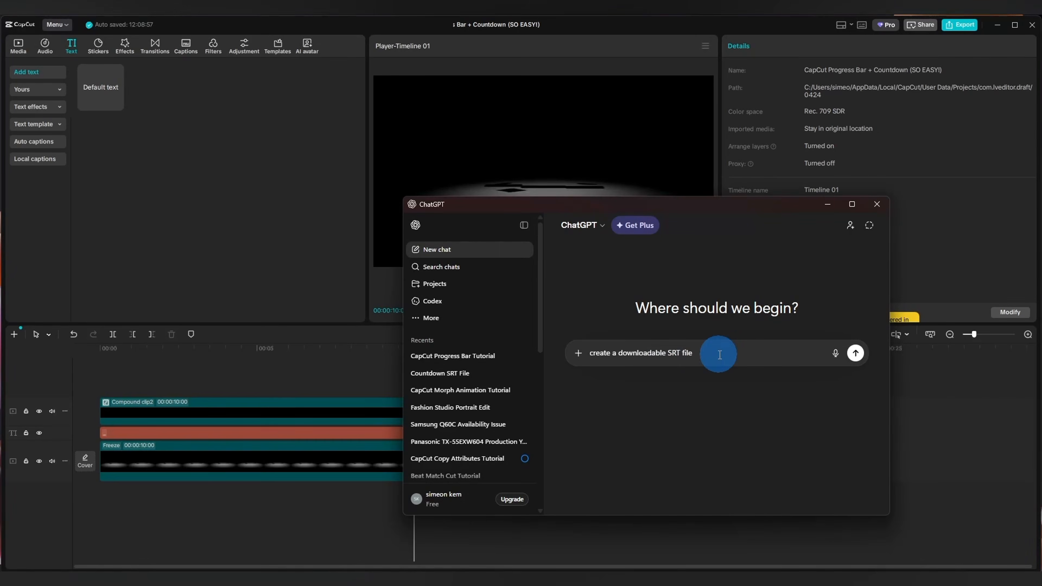
type(" for a countdown from 100% to 0%")
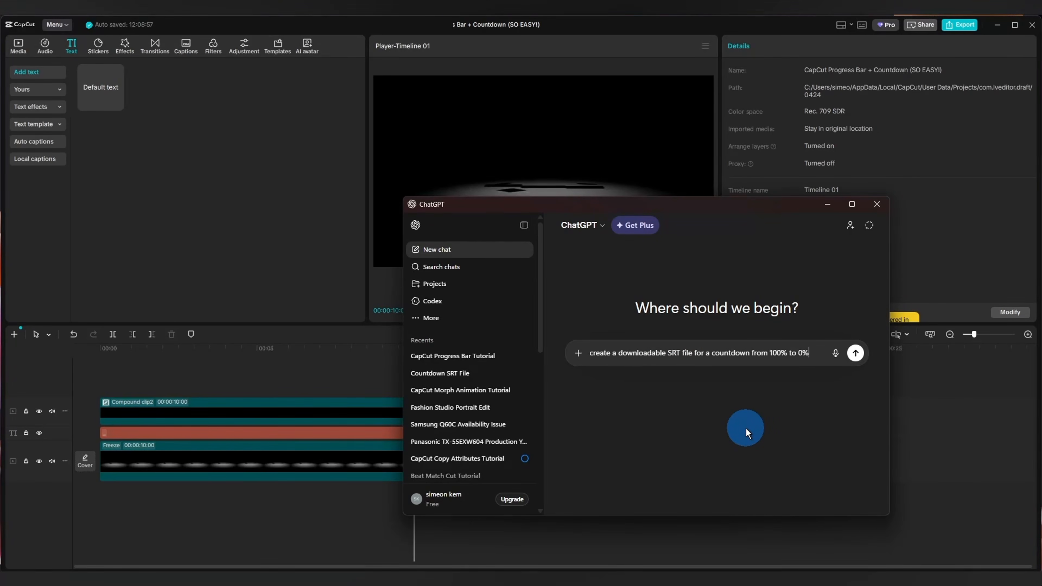
type(" in 10 seconds")
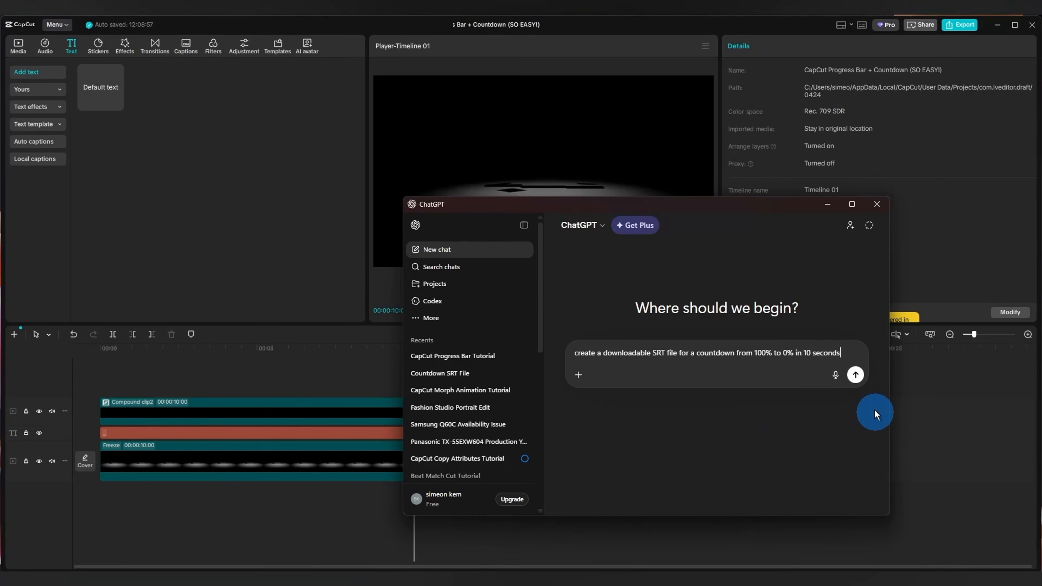
left_click(856, 375)
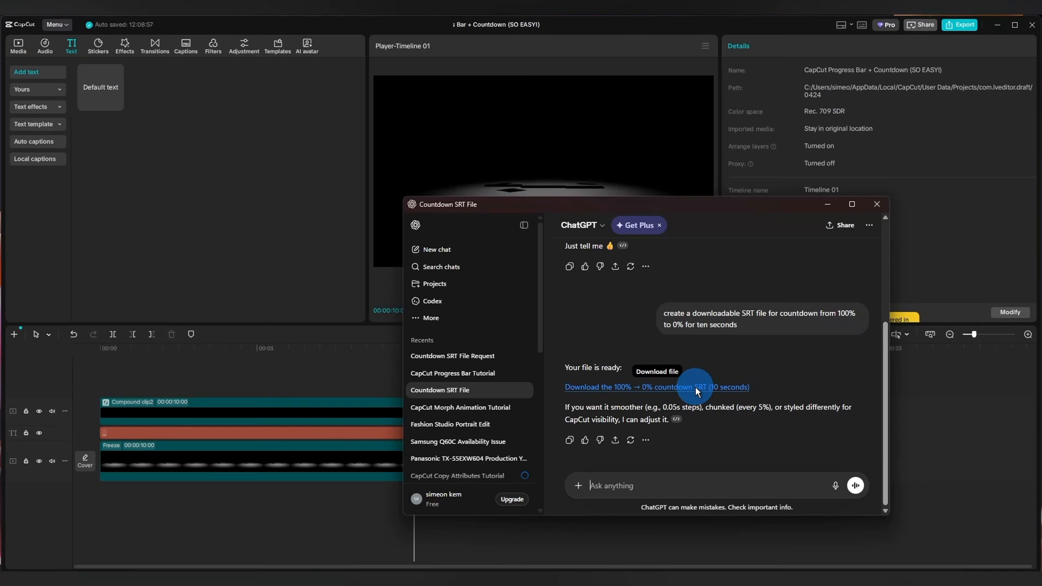
Try to save the 100% to 0% countdown as countdown_100_to_0_10s.srt, and return to CapCut.
left_click(697, 390)
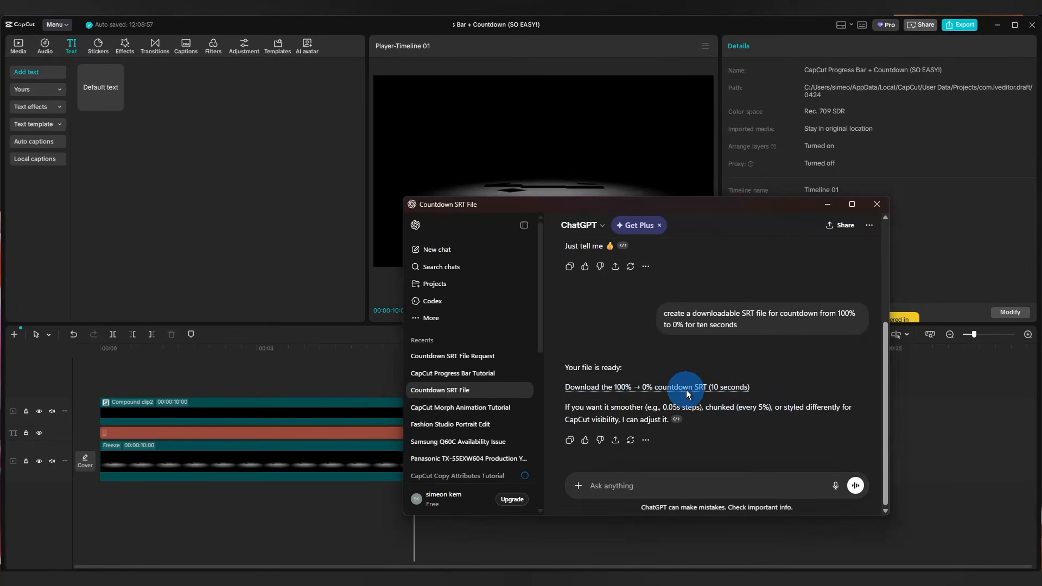
left_click(550, 316)
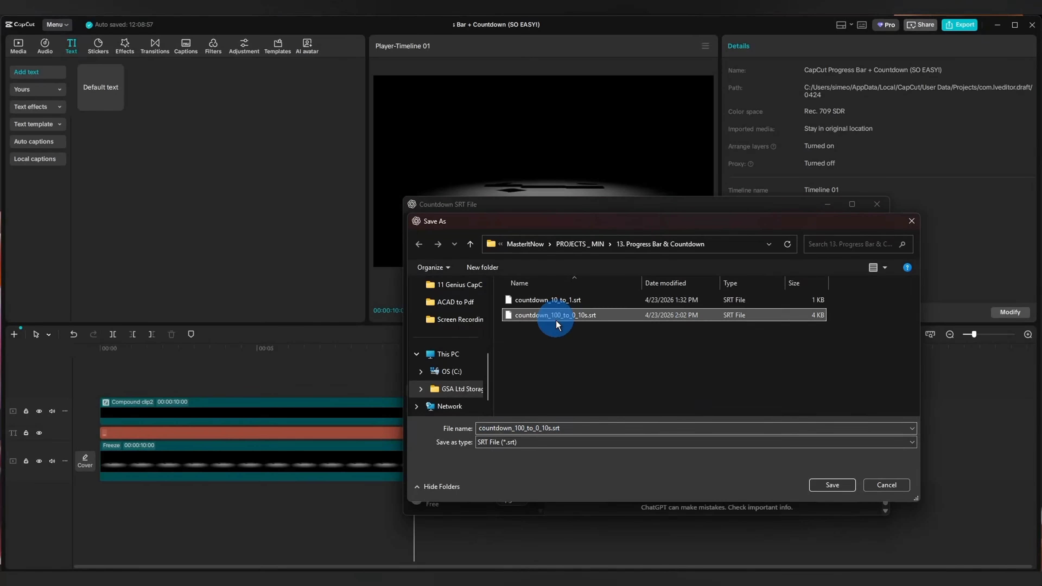
left_click(912, 223)
left_click(877, 205)
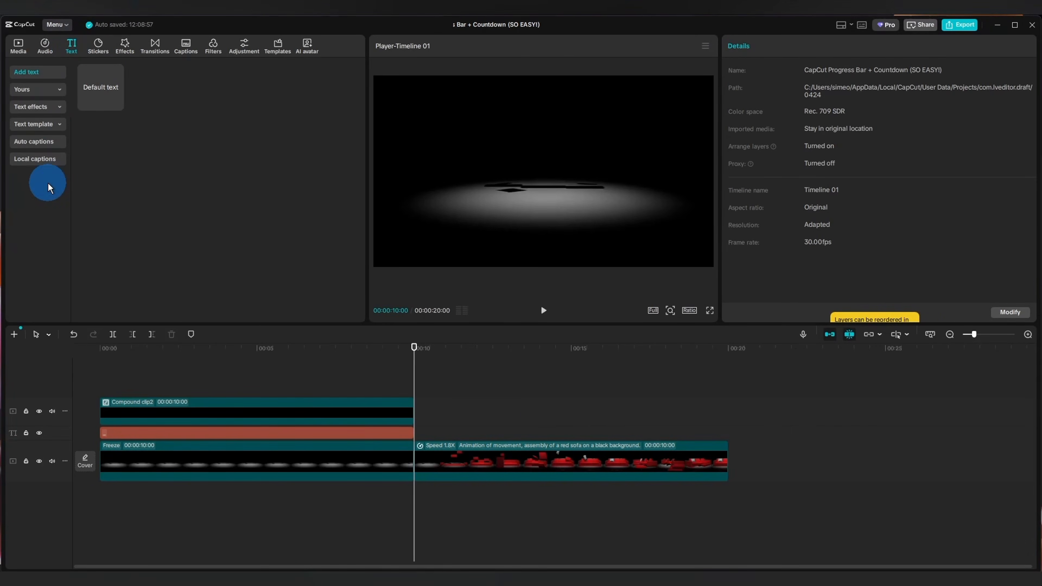
Import countdown_100_to_0_10s.srt as local captions and place them on a new track above the compound clip at the timeline's start.
left_click(35, 160)
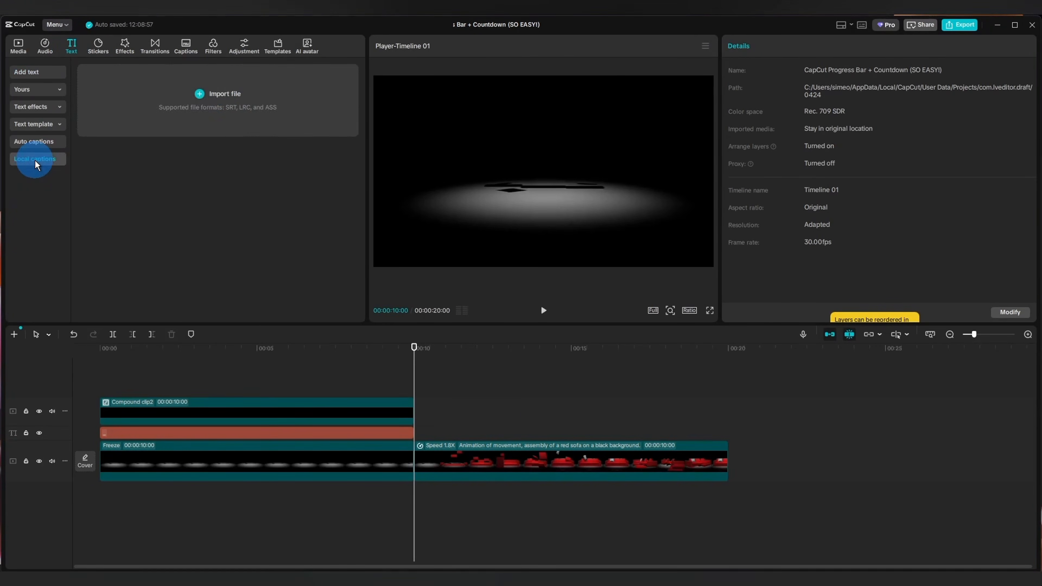
left_click(201, 96)
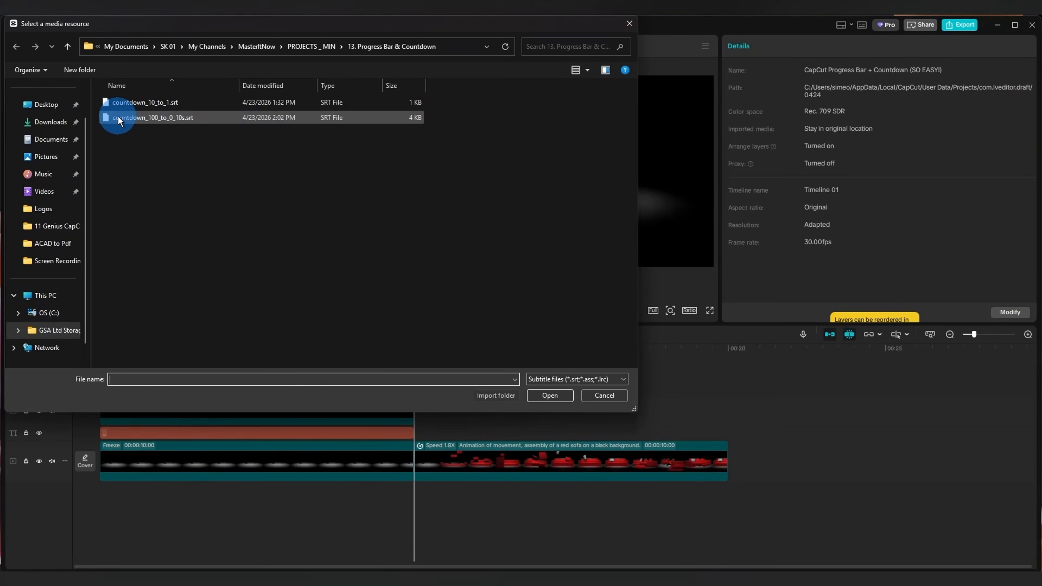
left_click(118, 119)
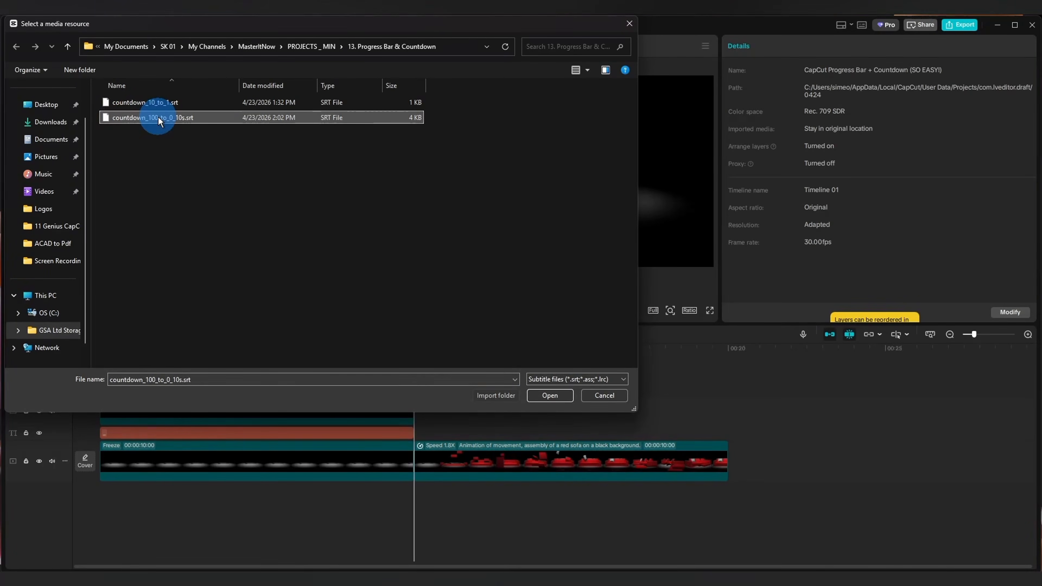
left_click(550, 396)
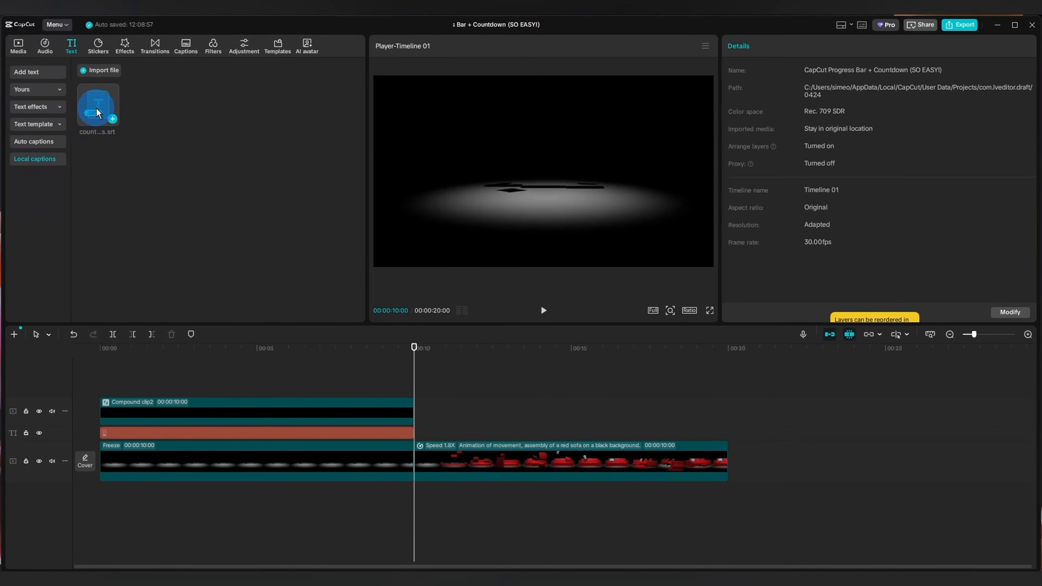
left_click_drag(98, 124, 103, 389)
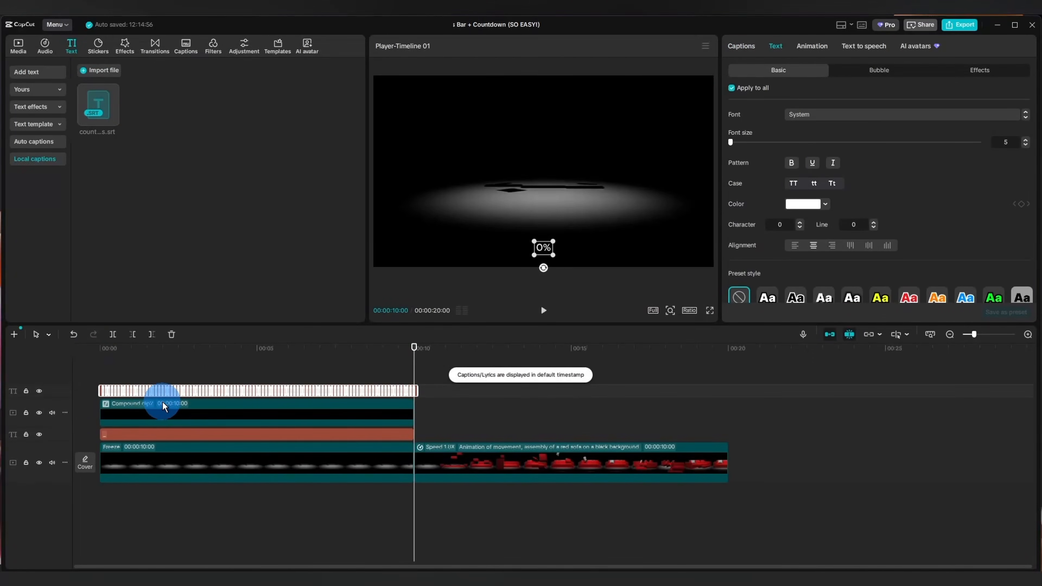
Set the font of the countdown captions to System, applied to all main captions.
scroll(109, 400, "up", 3)
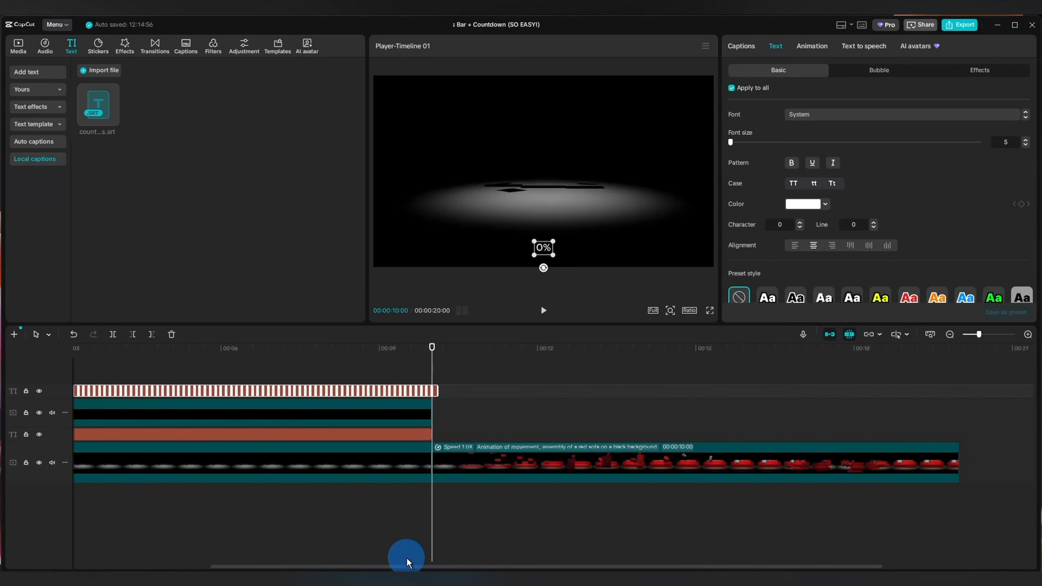
left_click_drag(408, 562, 209, 559)
left_click(105, 372)
scroll(107, 376, "up", 3)
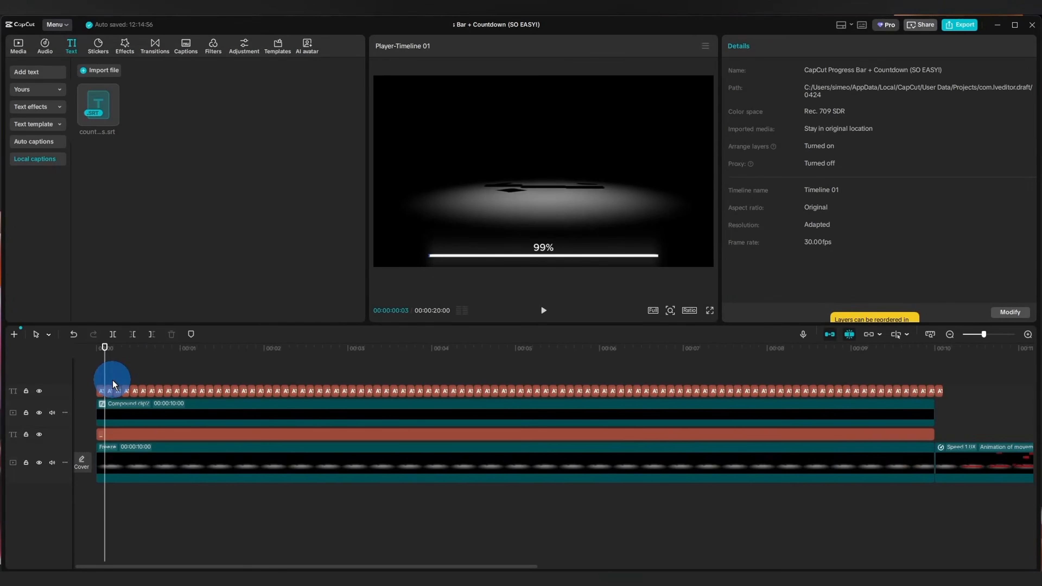
left_click(104, 392)
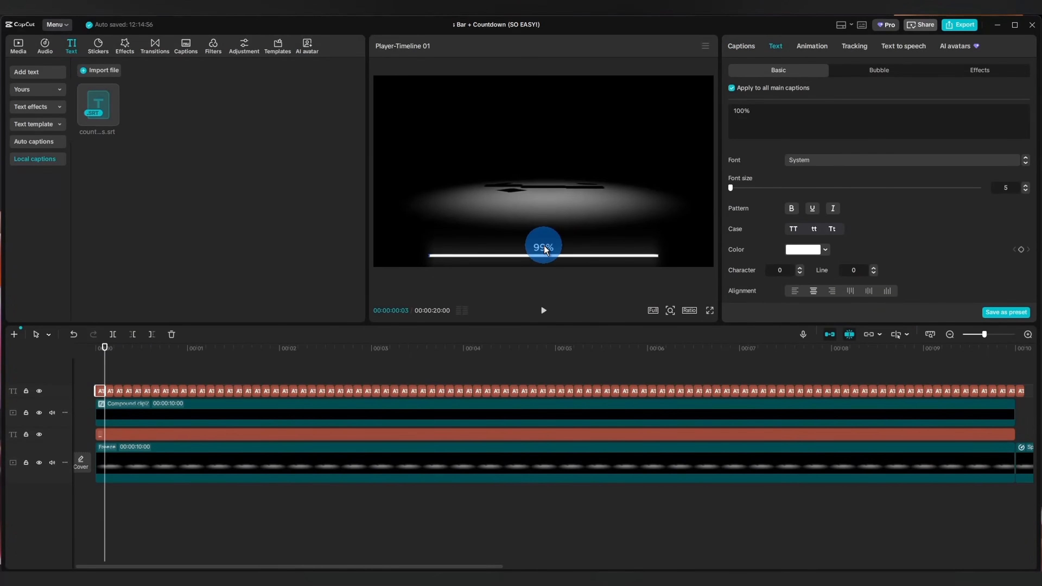
left_click_drag(556, 241, 559, 240)
left_click(817, 160)
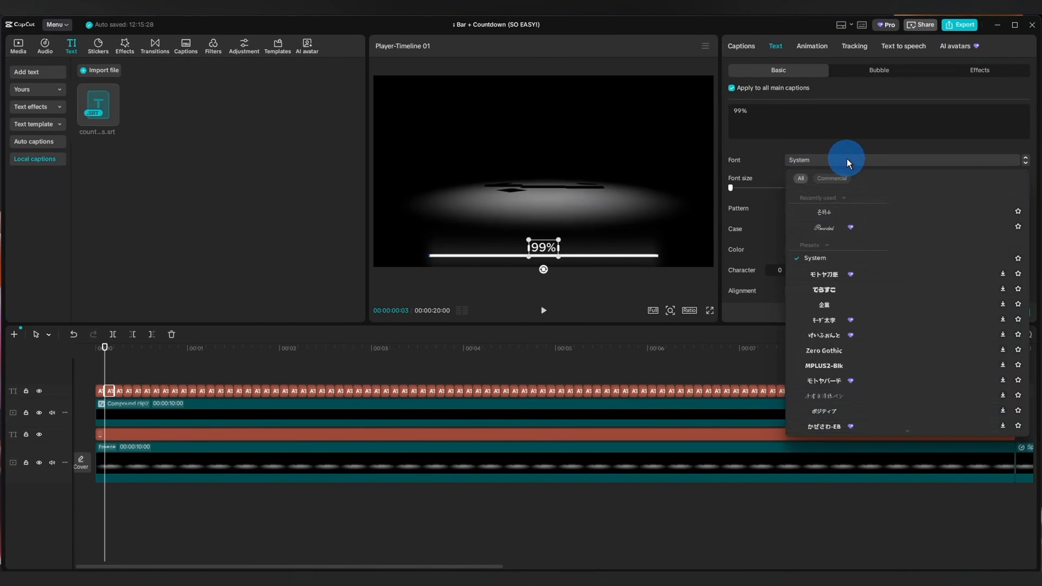
left_click(859, 259)
Play the progress bar and countdown from the timeline's start in a full-screen preview.
left_click(103, 377)
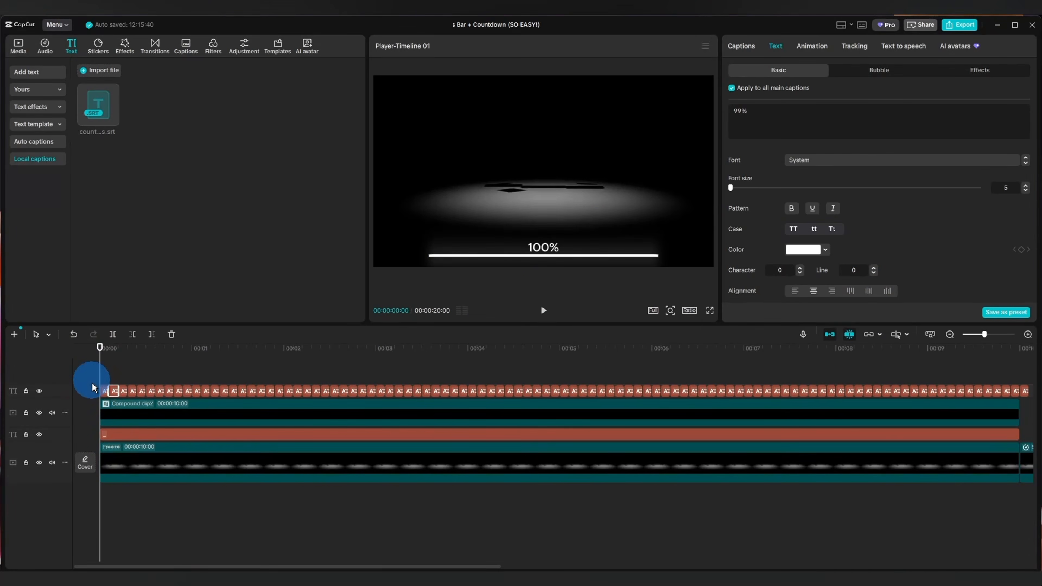
left_click_drag(99, 361, 77, 394)
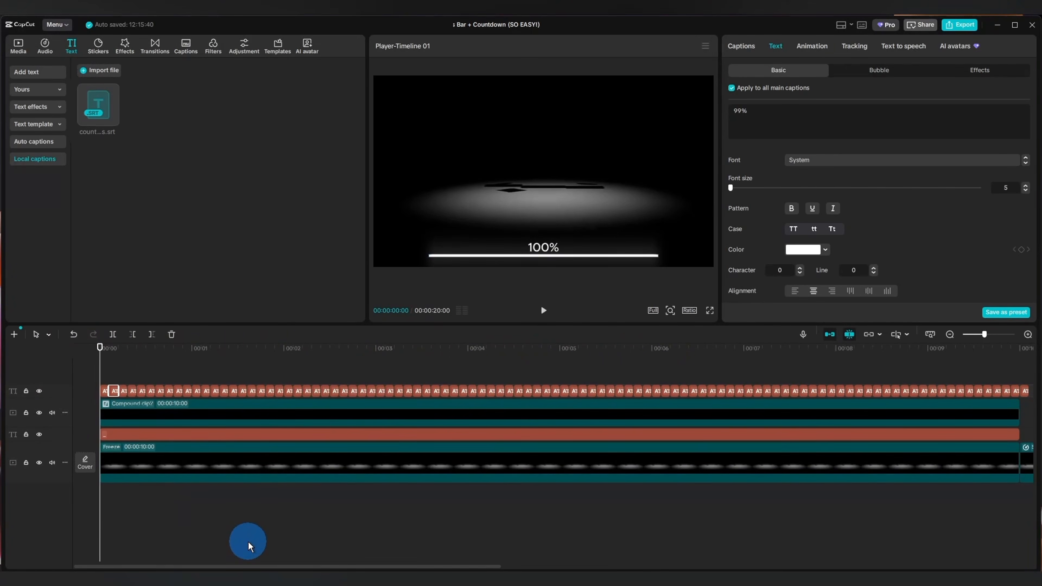
left_click(709, 311)
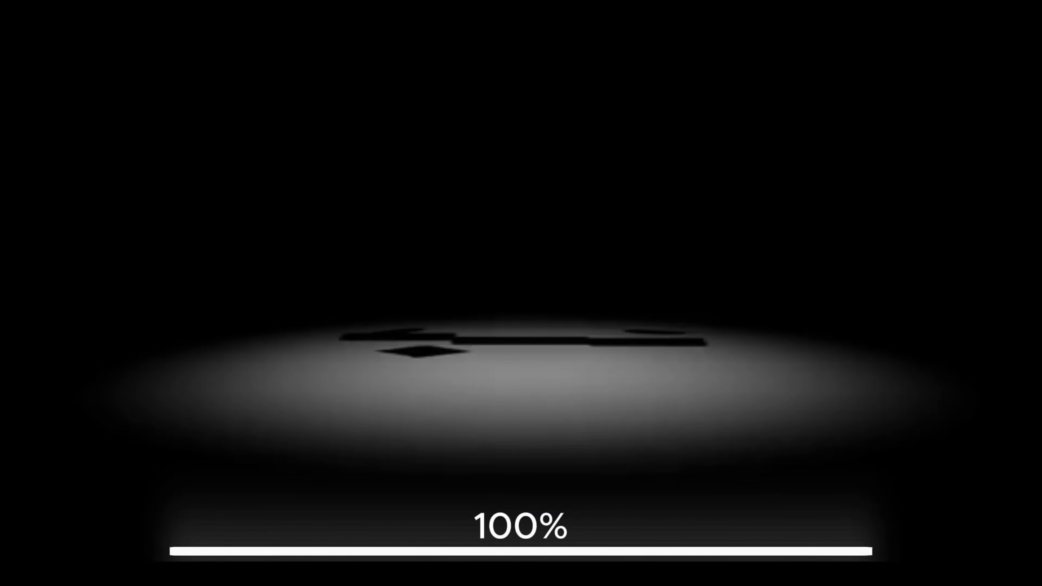
key("space")
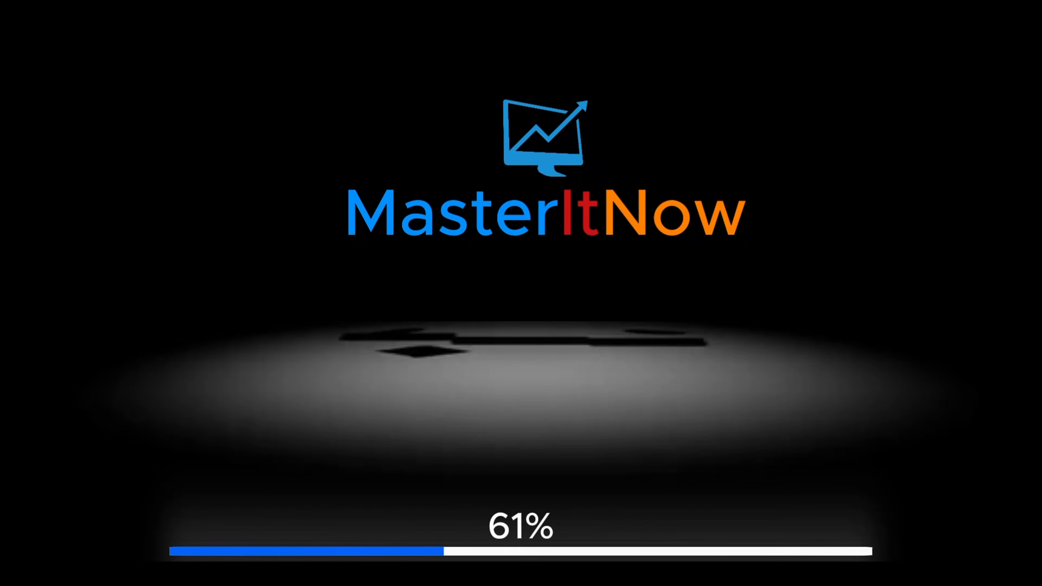